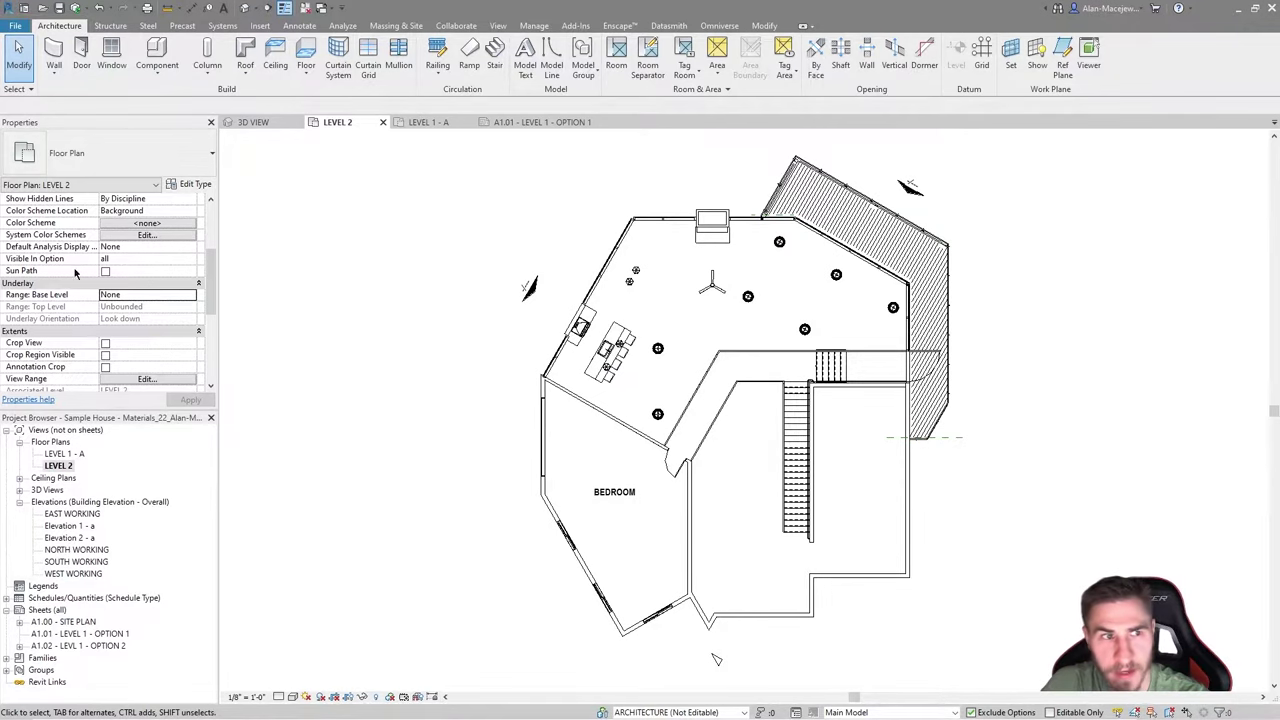
- Set the LEVEL 2 floor plan's underlay base level to LEVEL 1 and apply it
scroll(68, 262, "up", 4)
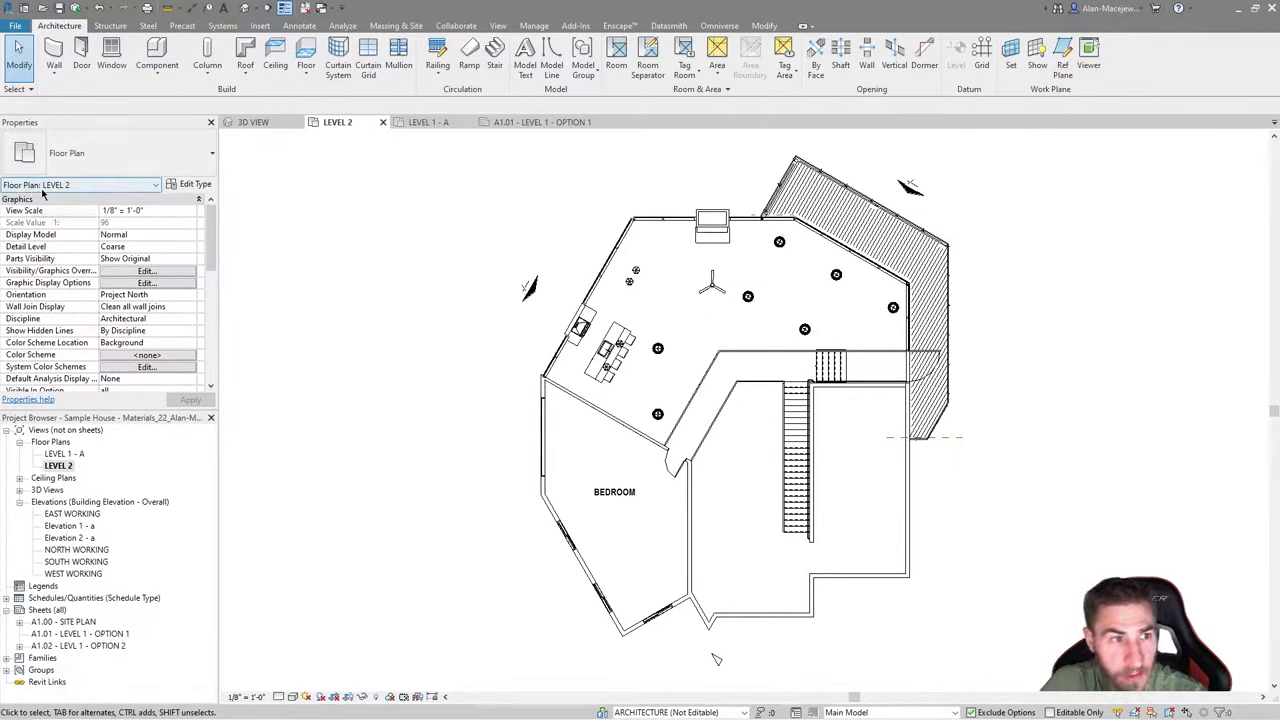
scroll(147, 240, "down", 5)
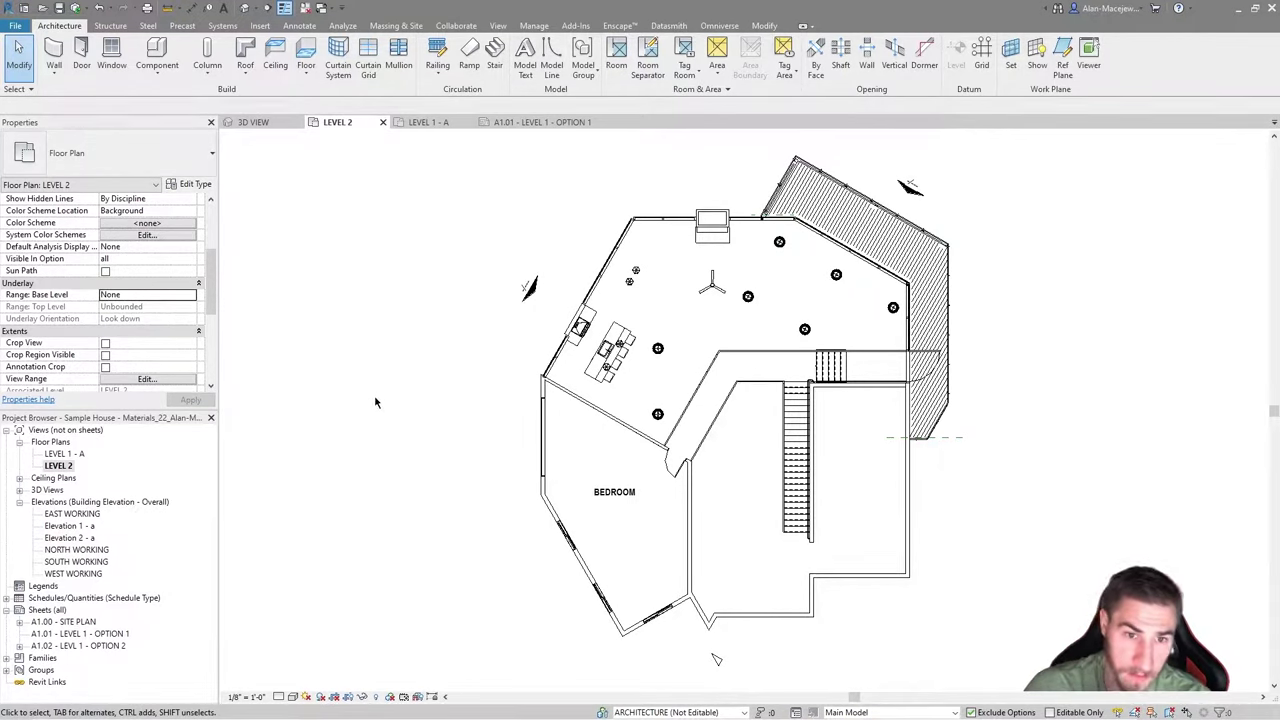
left_click(194, 297)
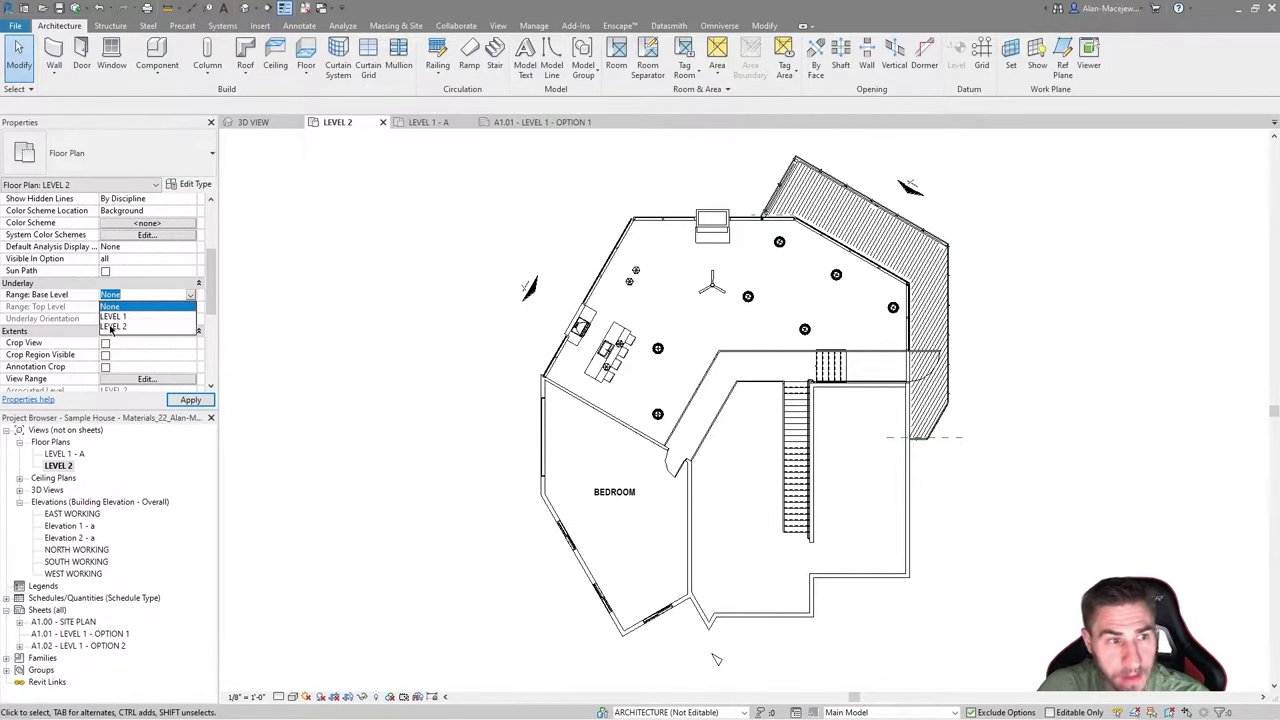
left_click(58, 303)
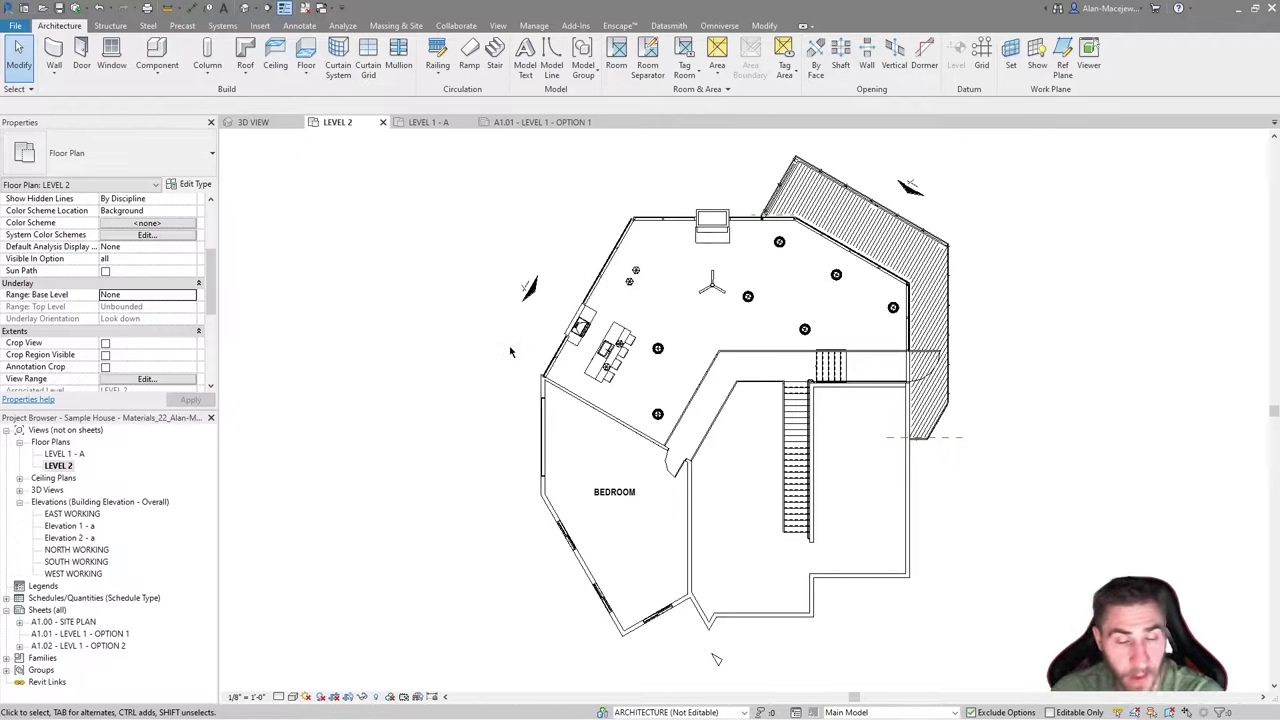
left_click(188, 295)
left_click(126, 318)
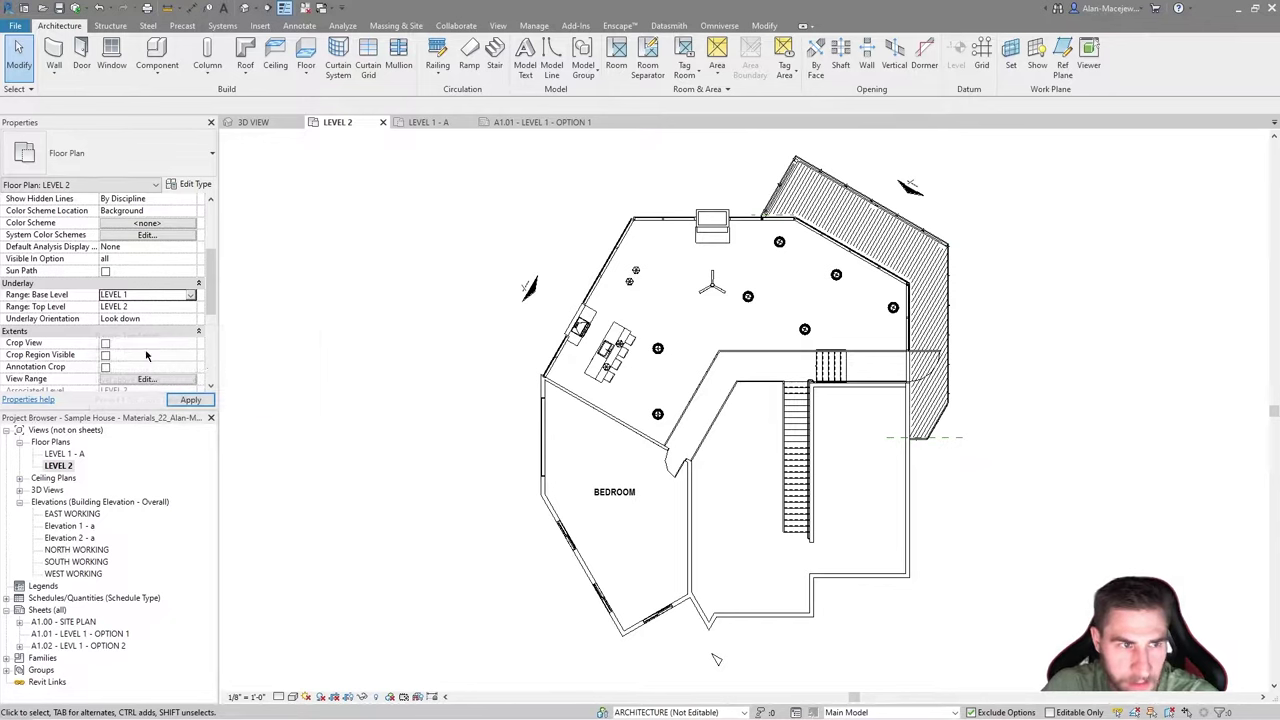
left_click(190, 399)
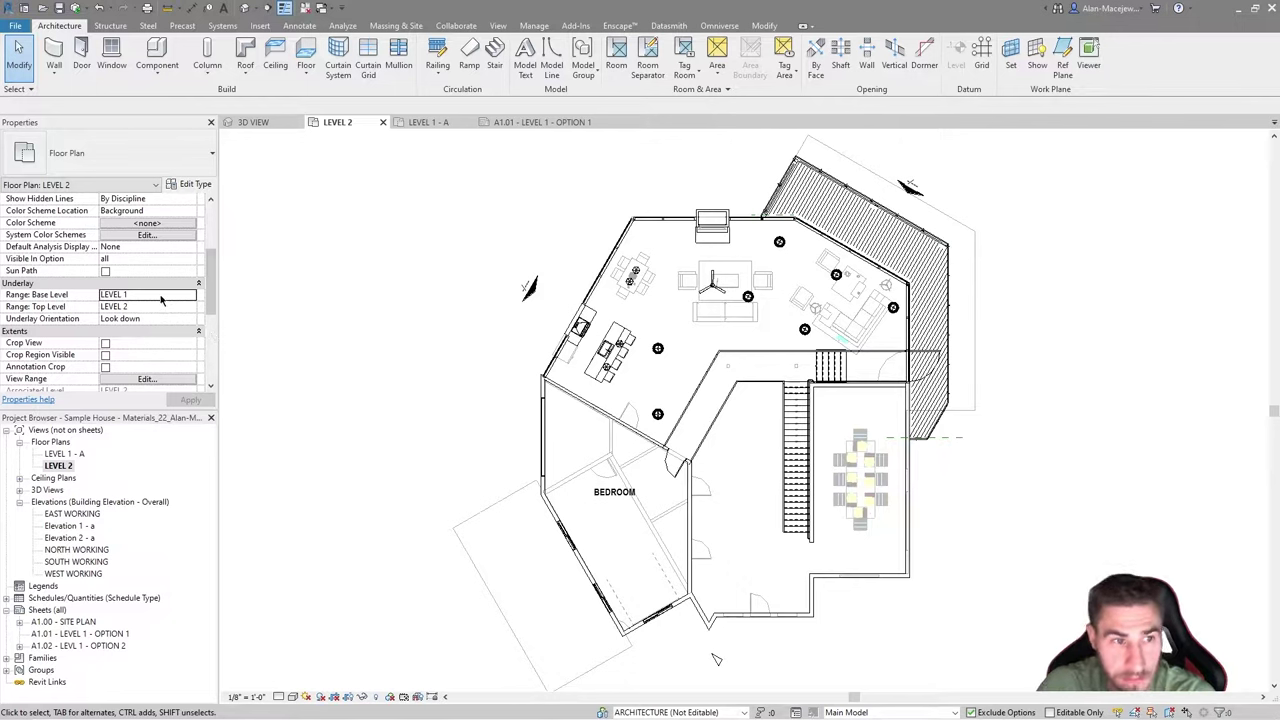
- Switch the LEVEL 2 plan's underlay orientation to Look up and return it to Look down
left_click(189, 319)
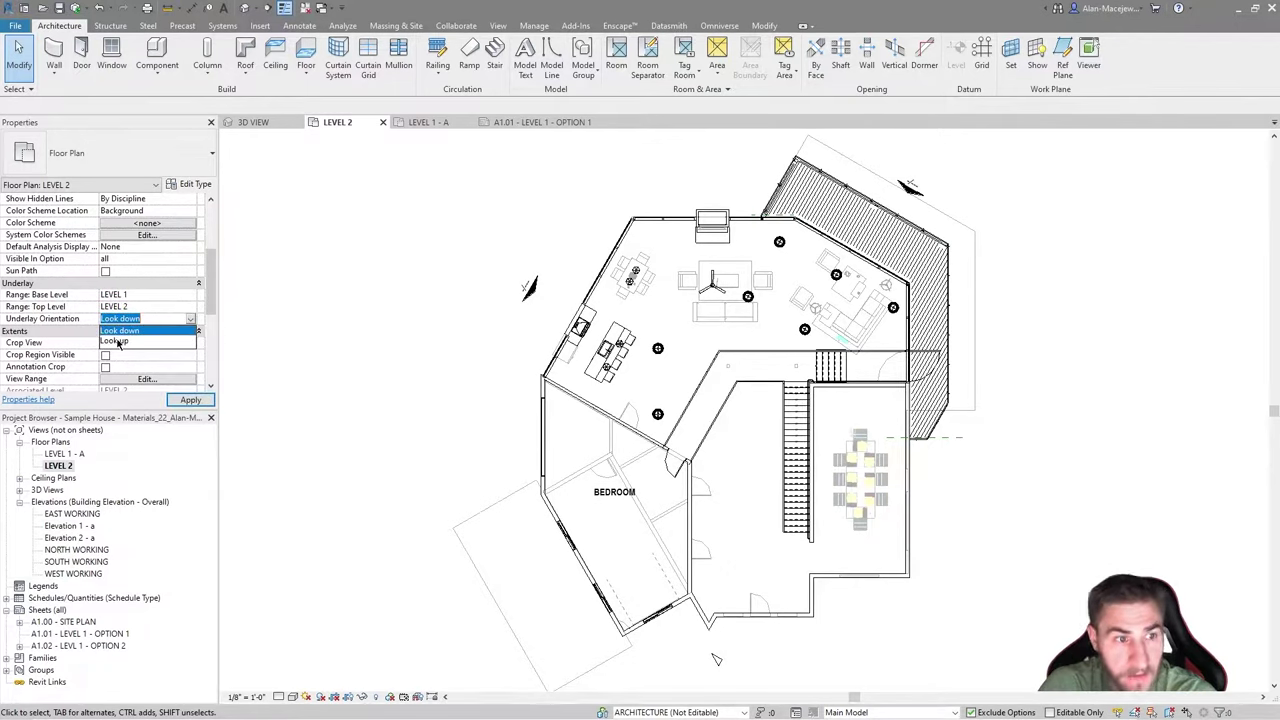
left_click(116, 341)
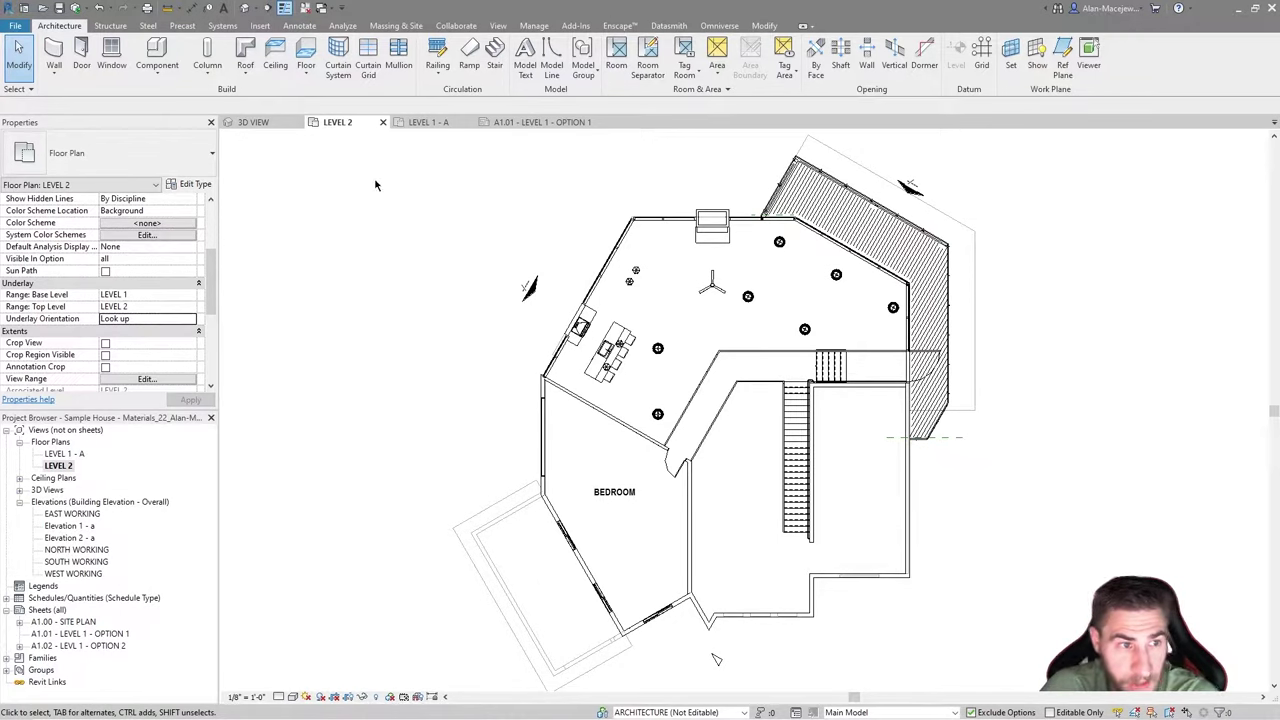
left_click(190, 318)
left_click(128, 331)
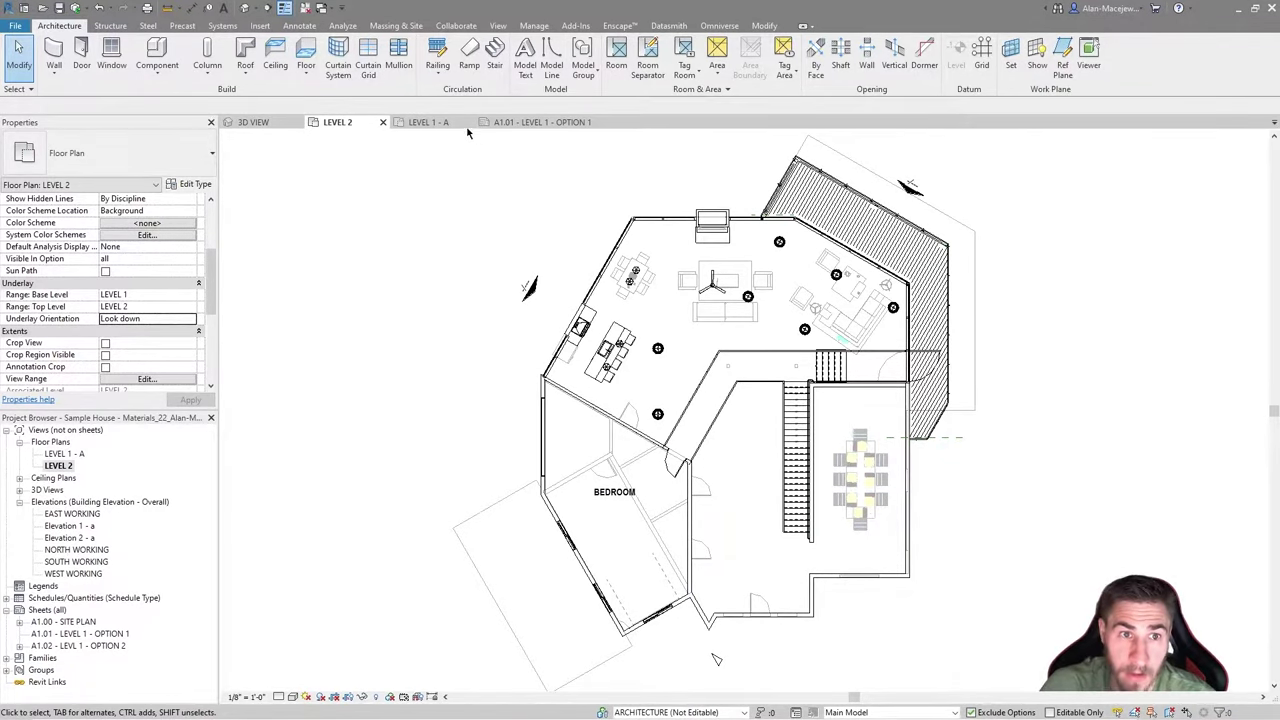
- Open the LEVEL 1 - A floor plan and float it in its own window over the LEVEL 2 plan
left_click(425, 122)
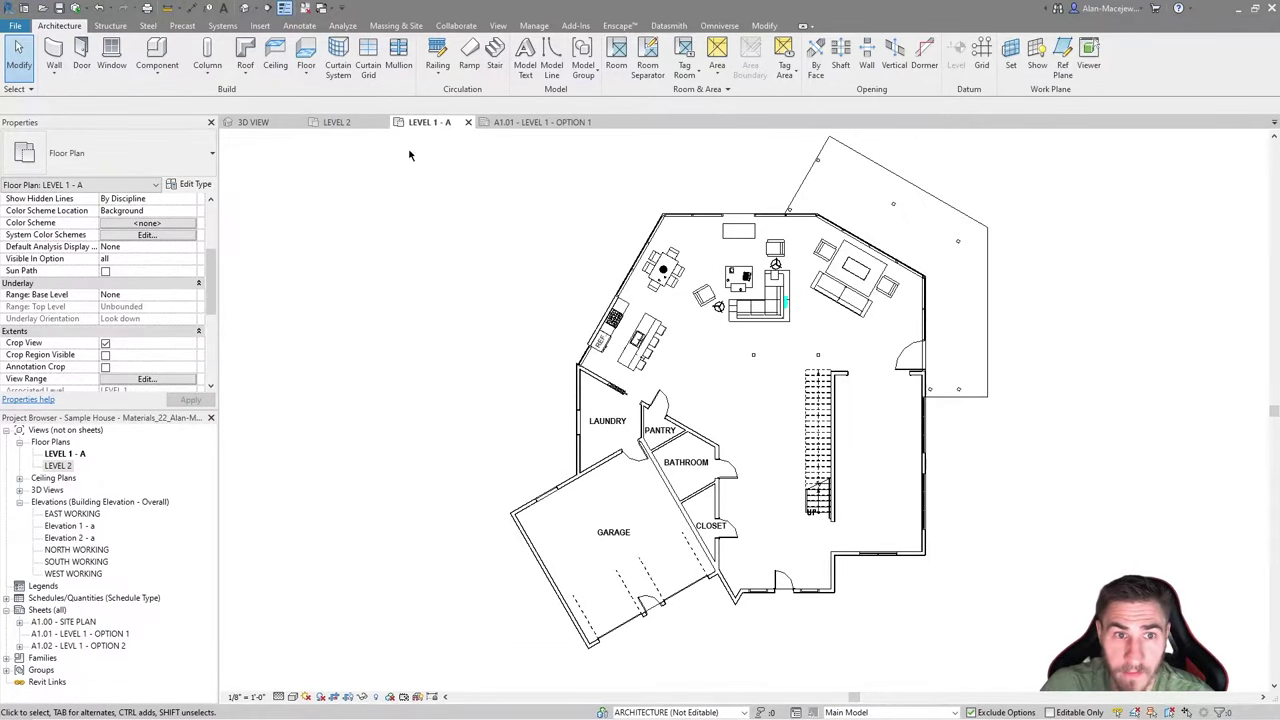
left_click_drag(409, 155, 266, 197)
left_click_drag(440, 150, 350, 160)
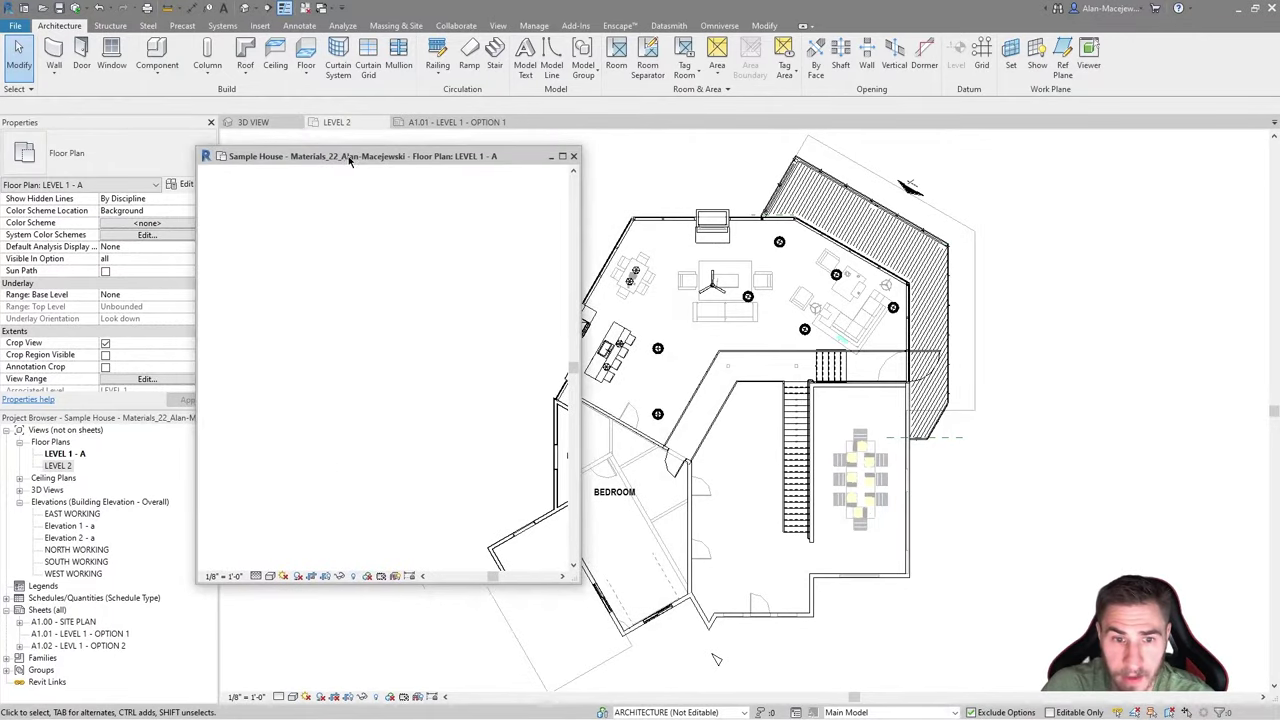
- Try moving the closet door along its wall in LEVEL 1 - A, undo the move, and close the floating view
scroll(480, 430, "up", 5)
left_click_drag(480, 430, 493, 400)
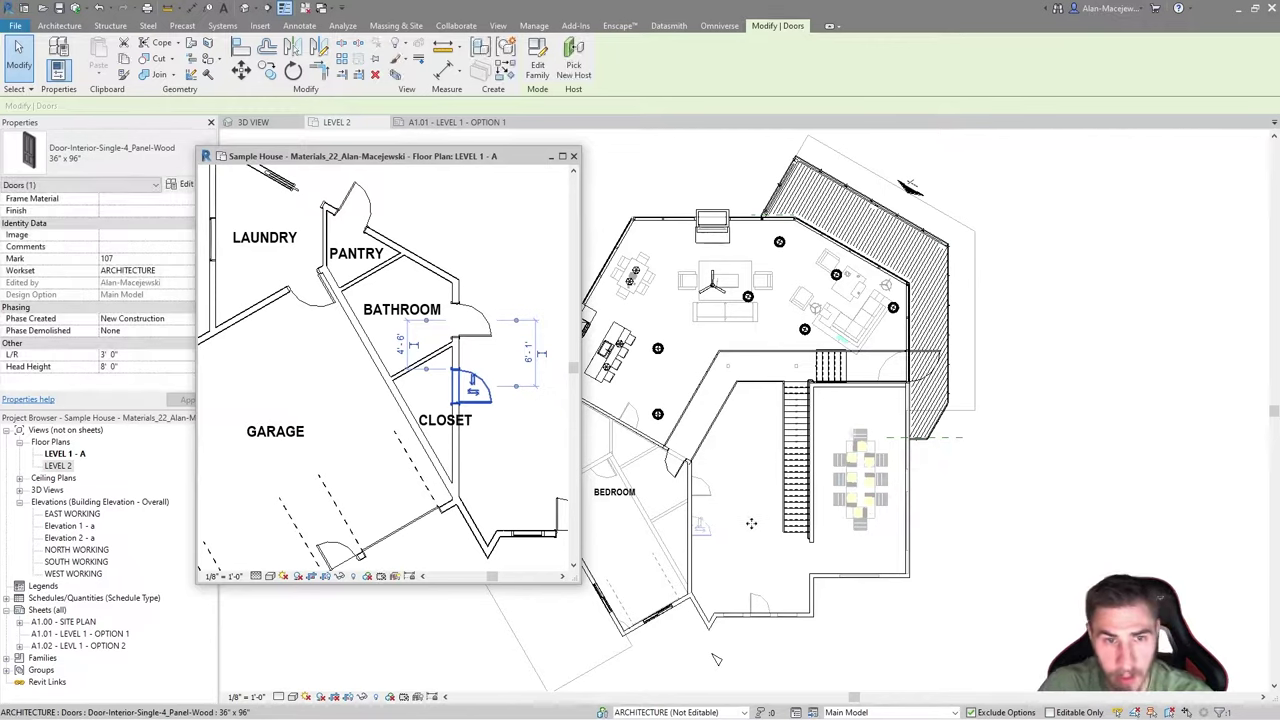
key("ctrl+z")
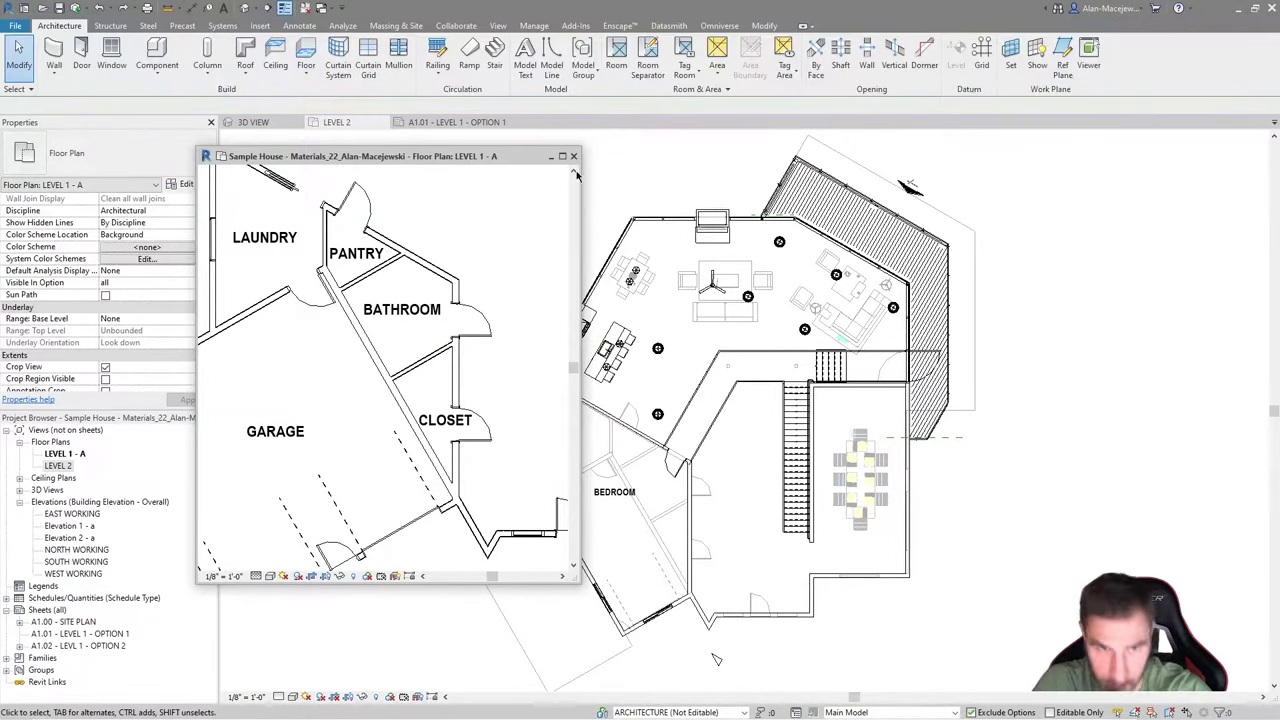
left_click(573, 157)
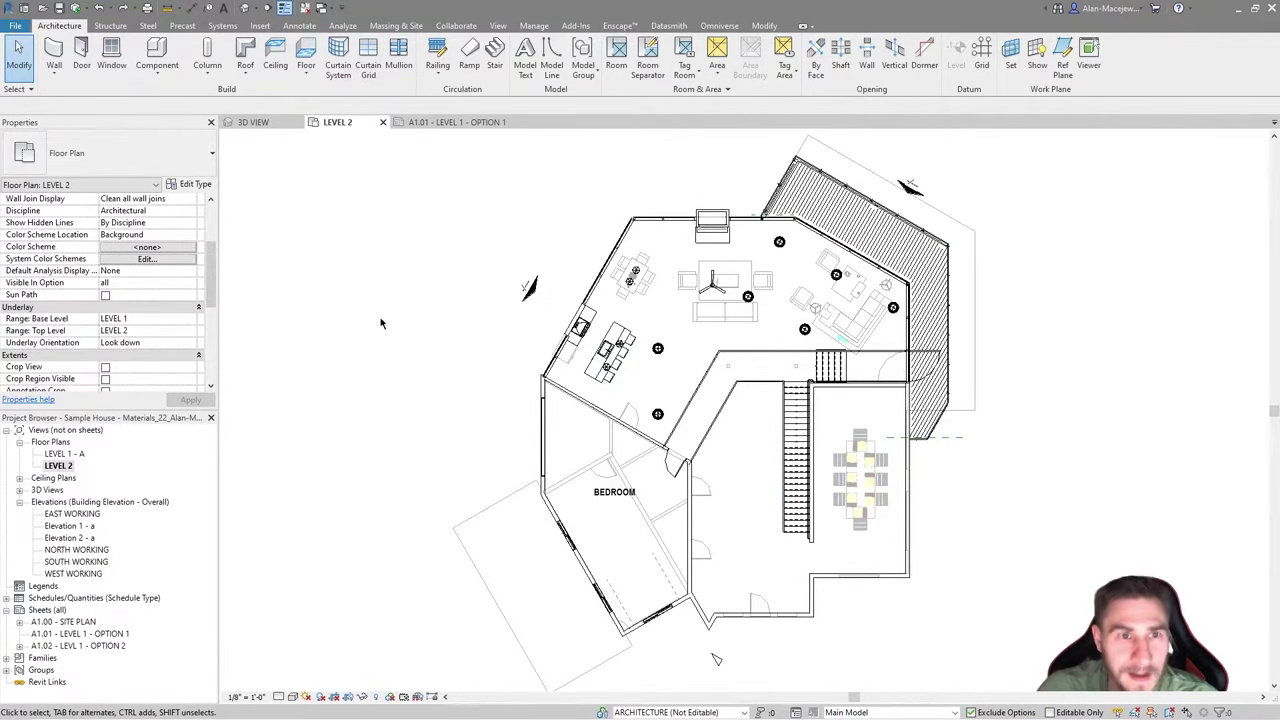
- Draw a rectangle of Stacked Wall 1 walls about 9'-6" by 8'-0" outside the building, west of the bedroom
scroll(484, 370, "down", 2)
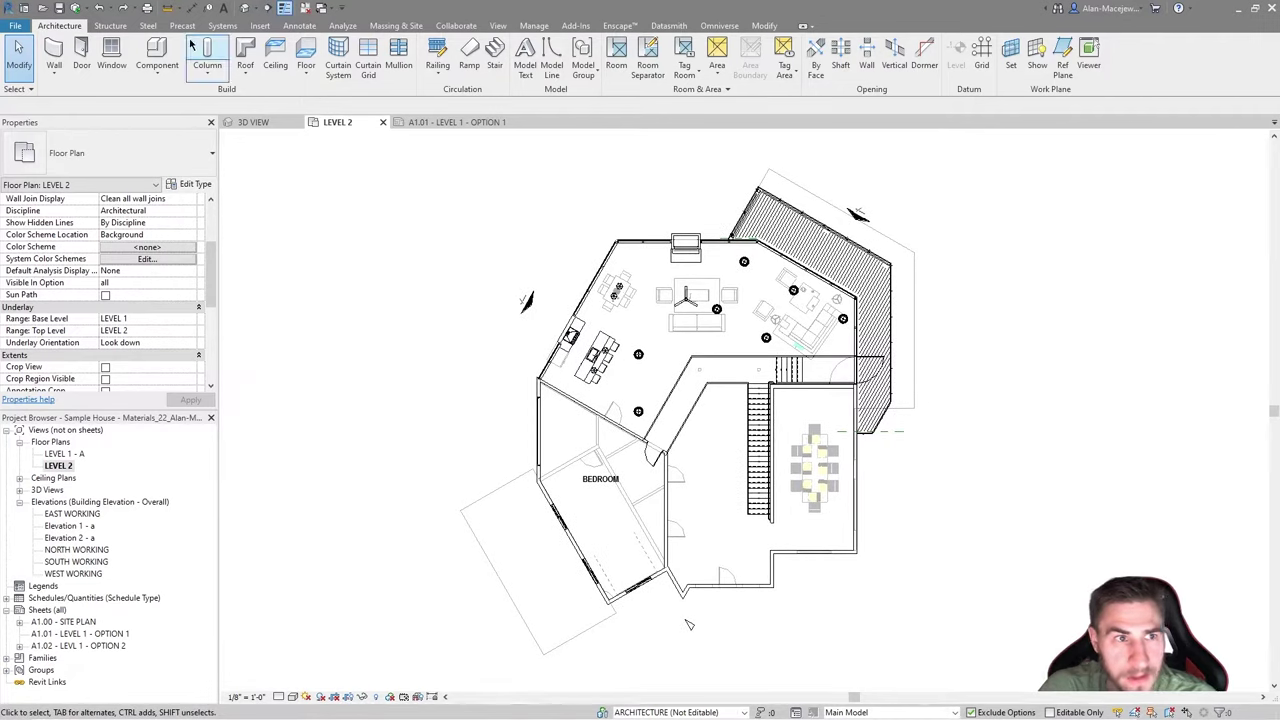
left_click(54, 50)
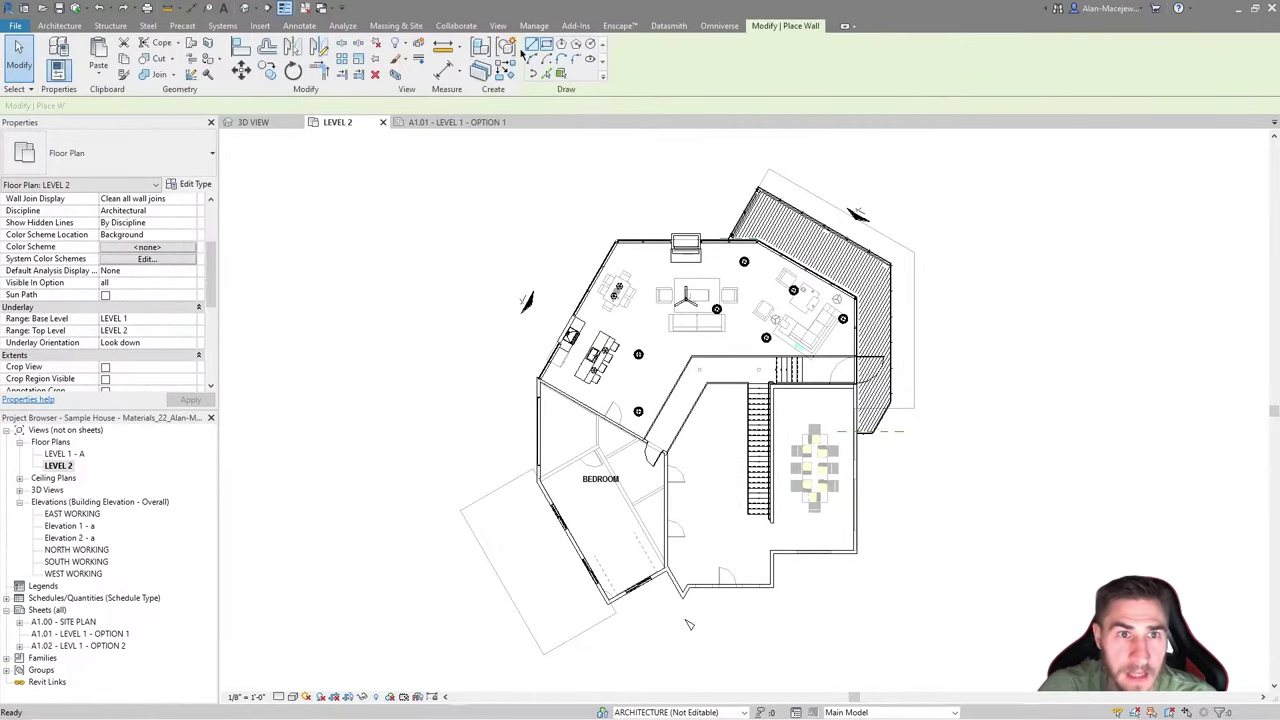
left_click(546, 44)
left_click(451, 407)
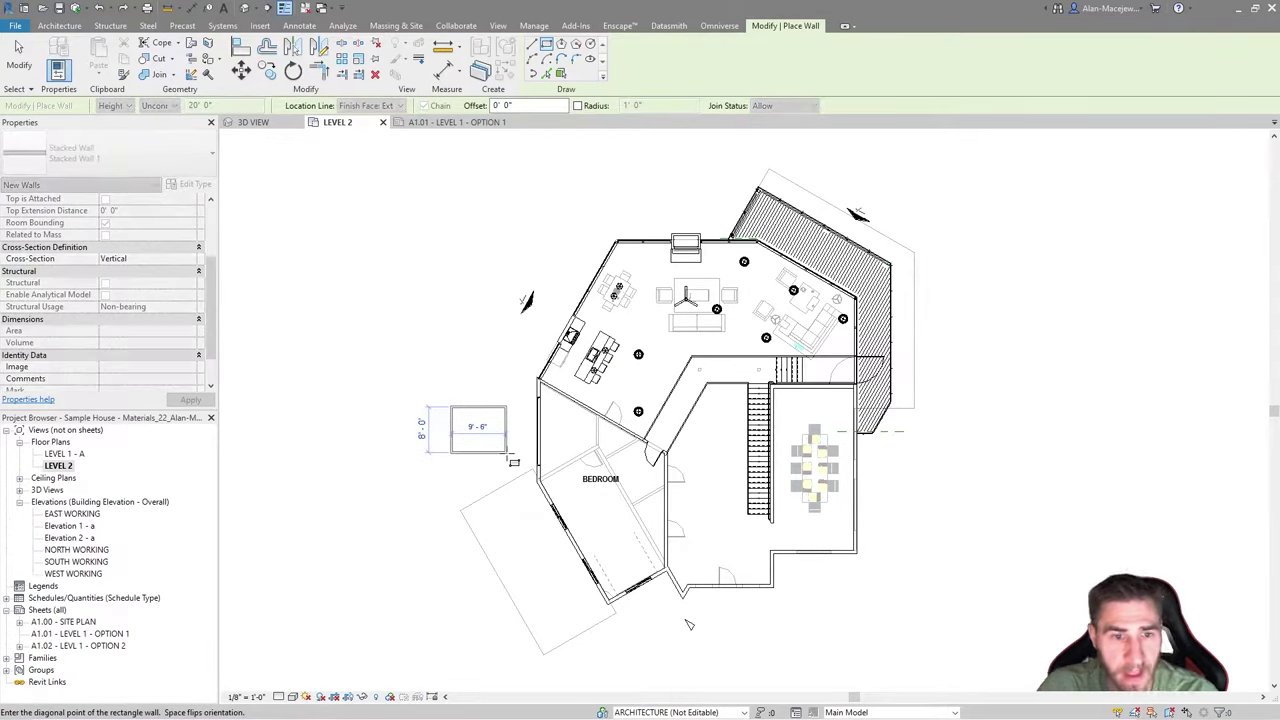
left_click(507, 453)
key("Escape")
key("Escape")
- Set the four stacked walls' base constraint to LEVEL 1 and their top constraint to Up to level: T.O. TOWER
left_click(480, 454)
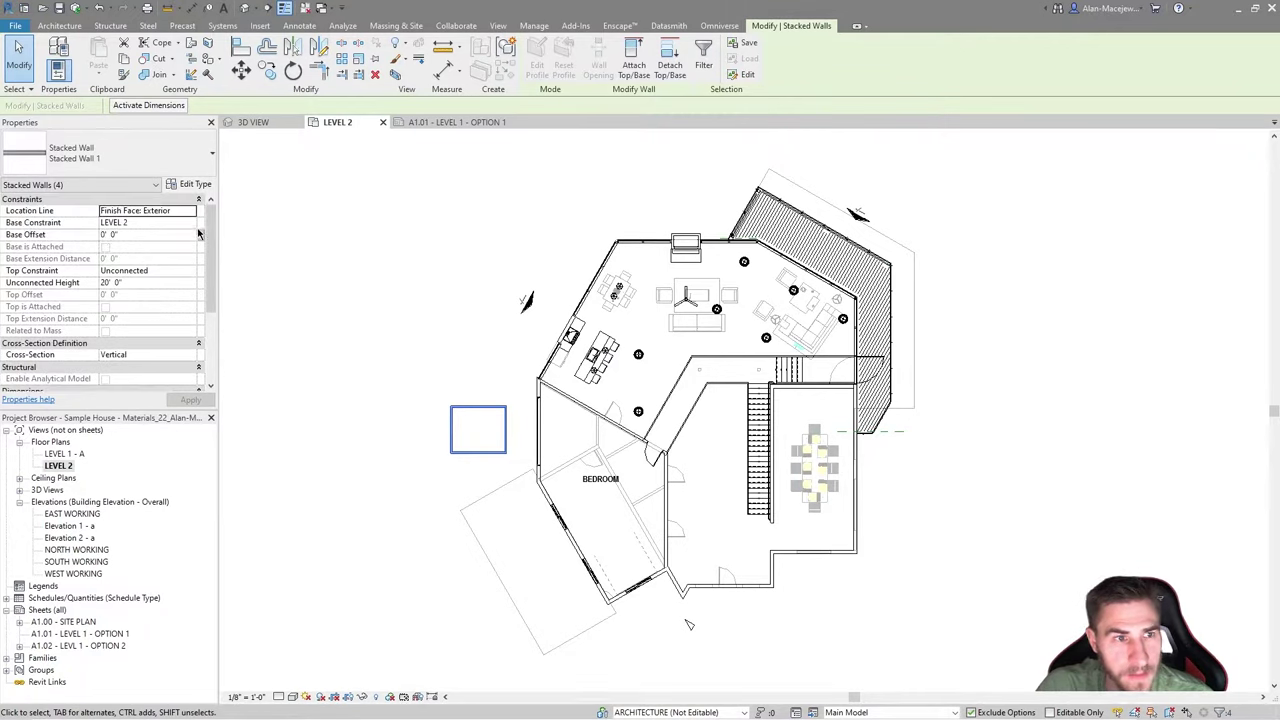
left_click(192, 224)
left_click(191, 236)
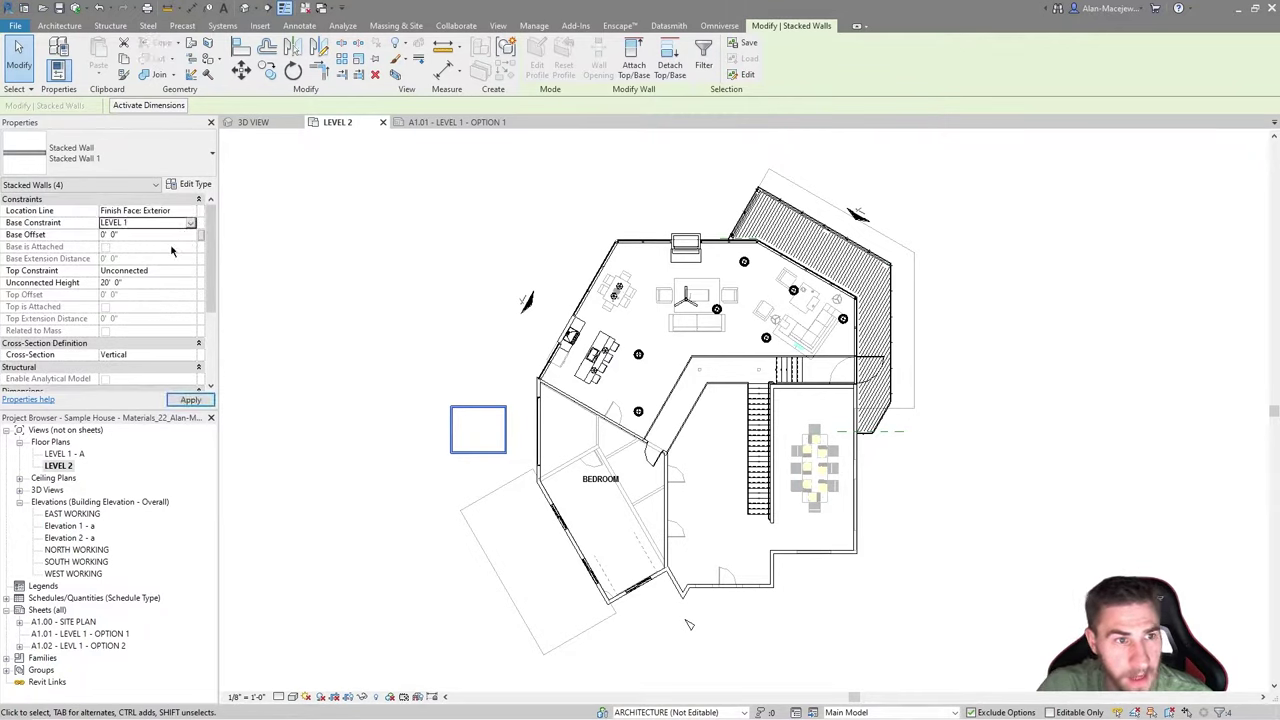
left_click(182, 270)
left_click(190, 270)
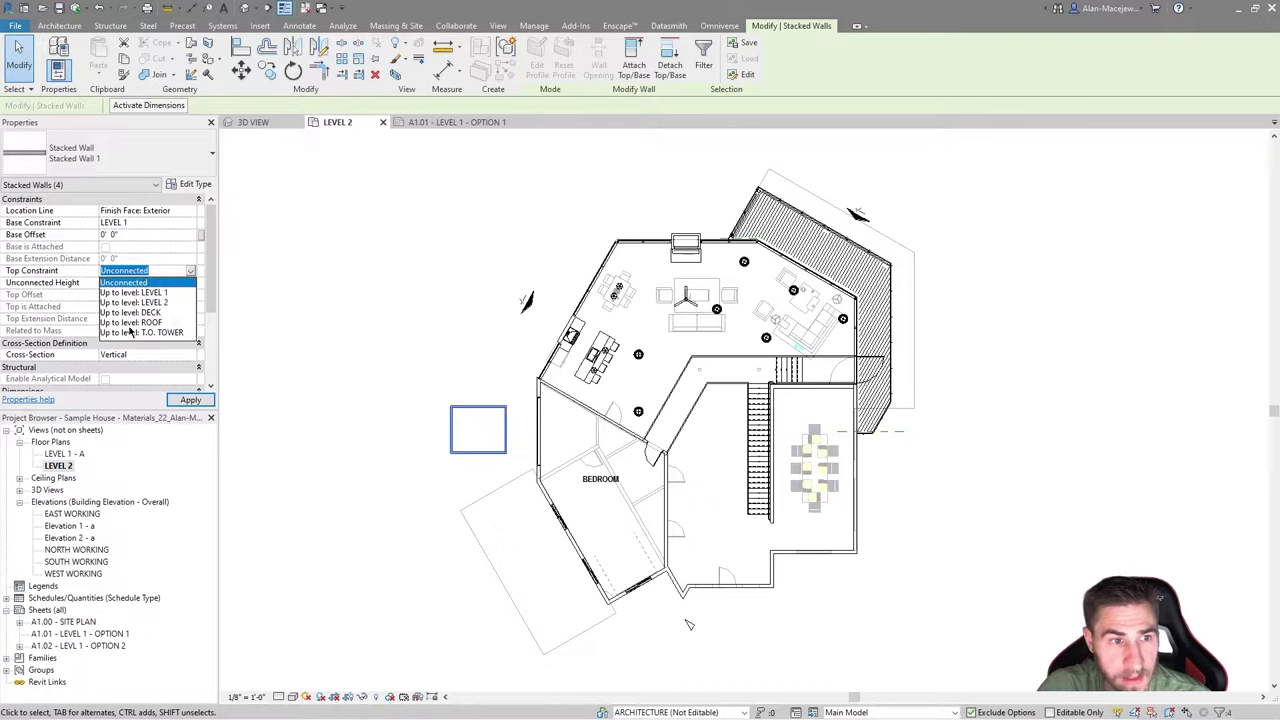
left_click(142, 332)
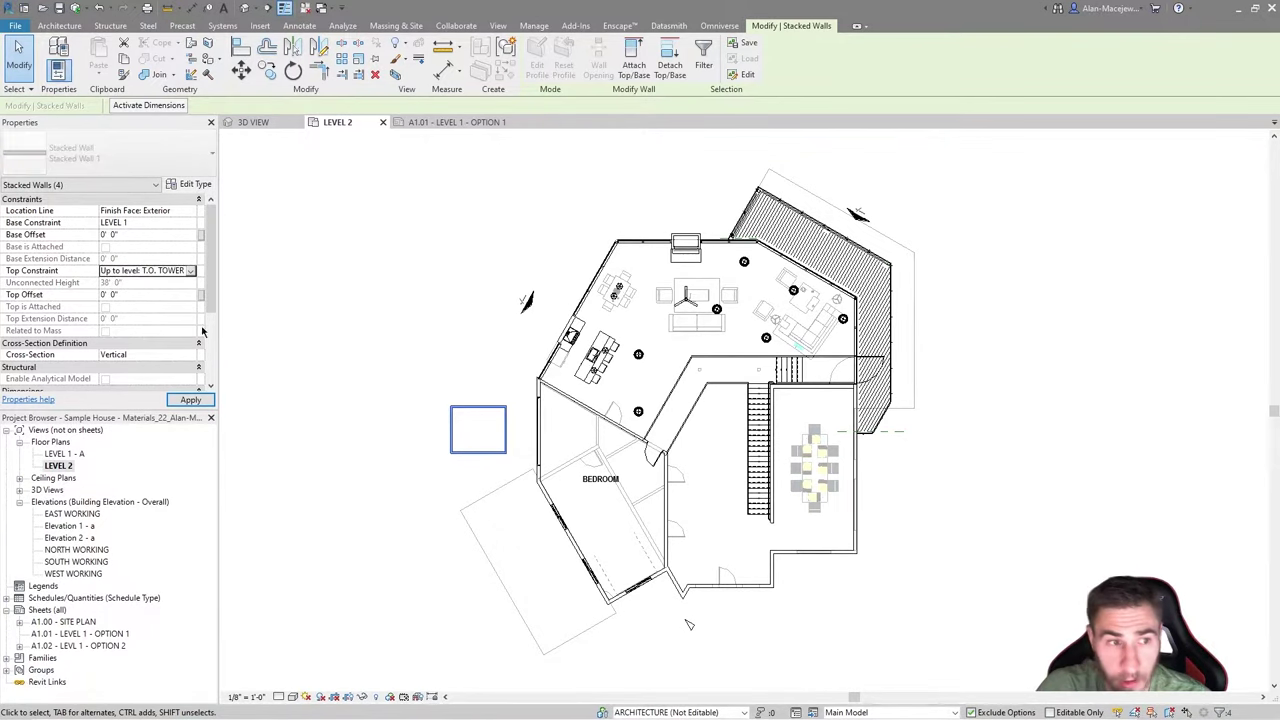
left_click(502, 230)
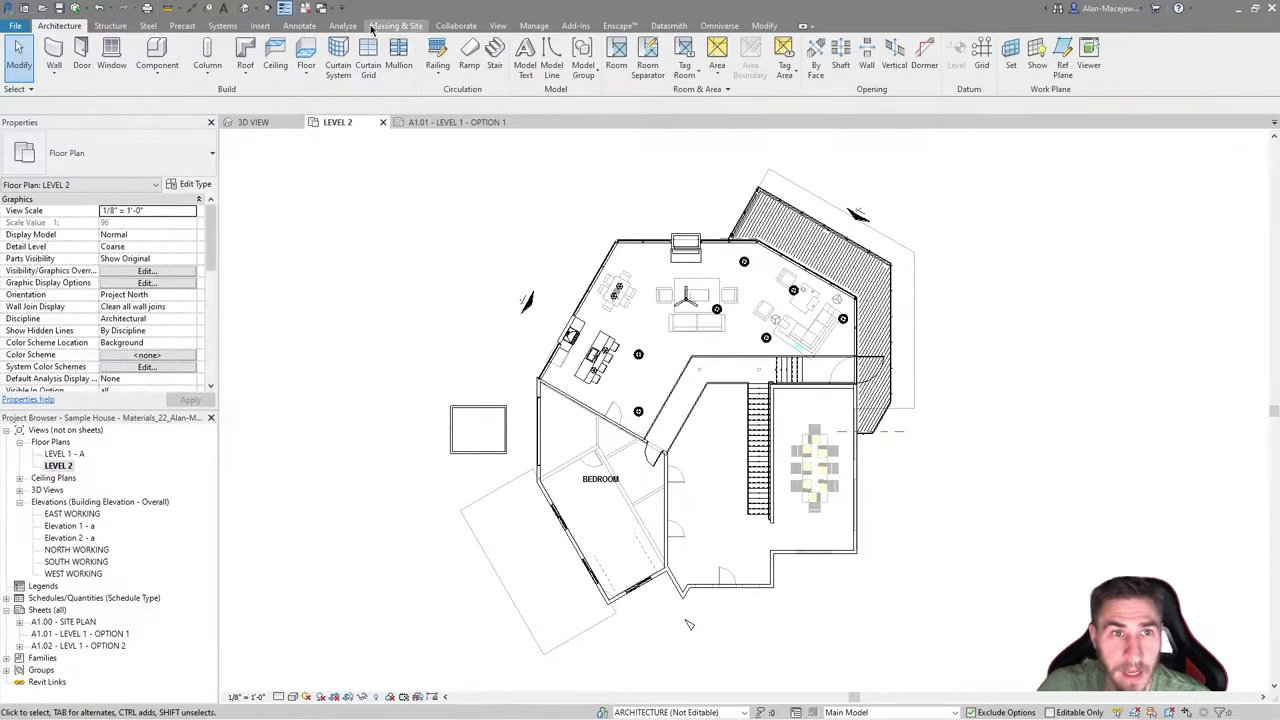
- Create a new floor plan view for the T.O. TOWER level and review its underlay and extents properties
left_click(497, 25)
left_click(515, 60)
left_click(580, 98)
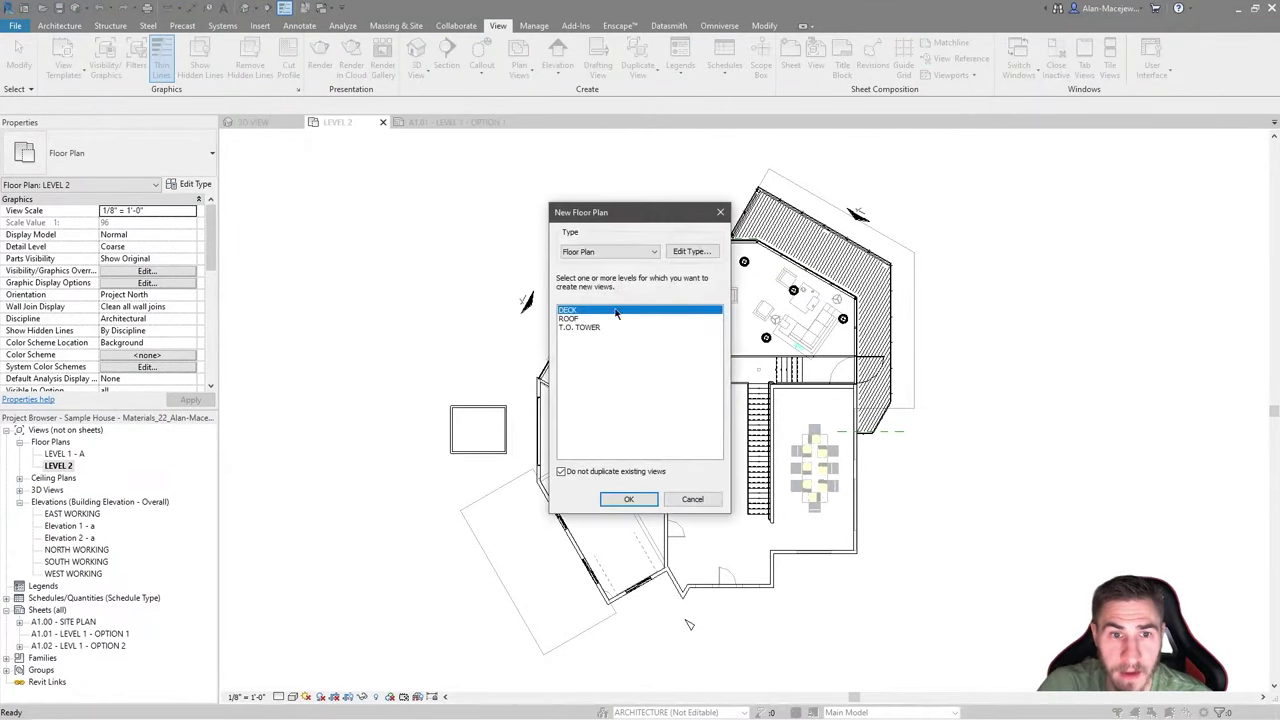
left_click(582, 328)
left_click(632, 498)
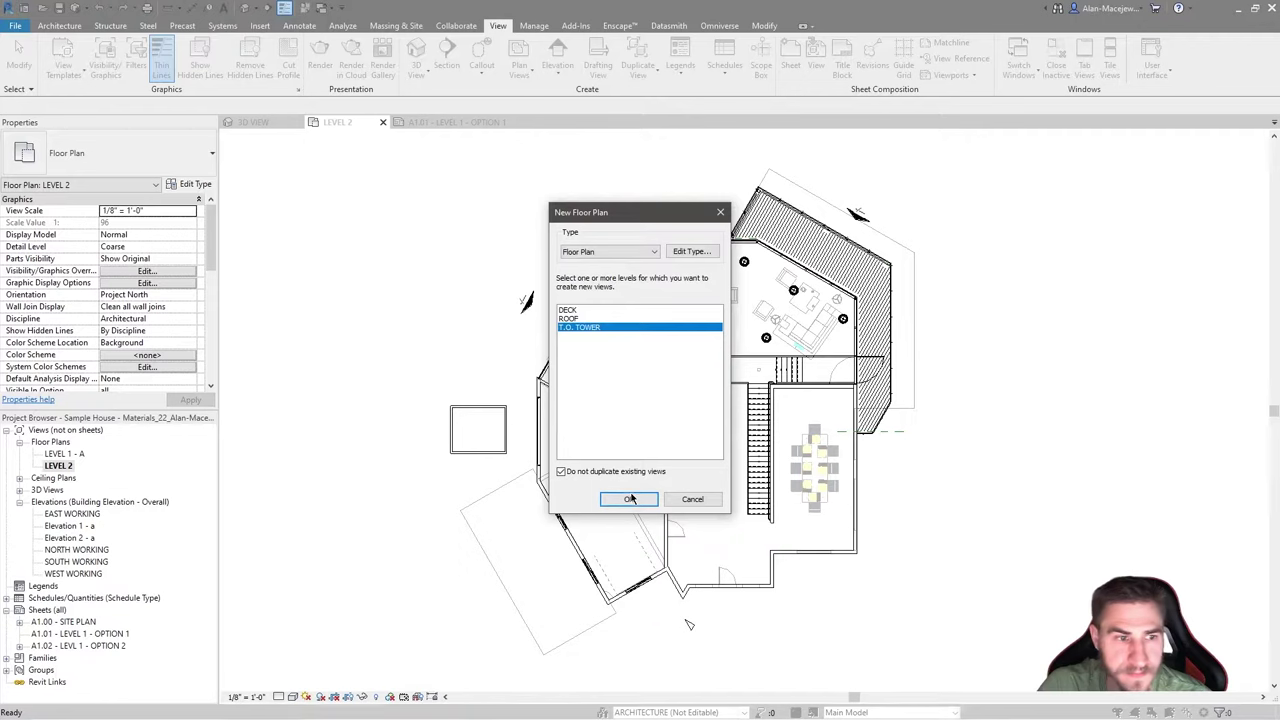
scroll(560, 333, "down", 3)
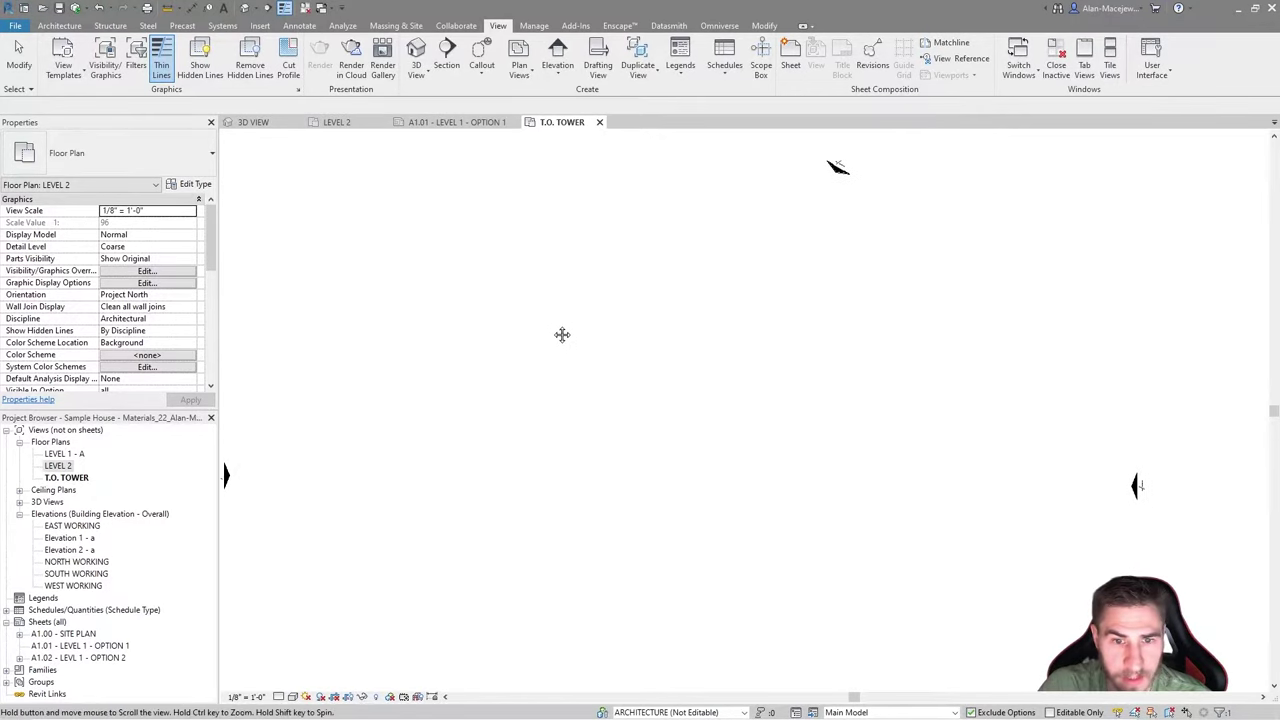
scroll(106, 344, "down", 5)
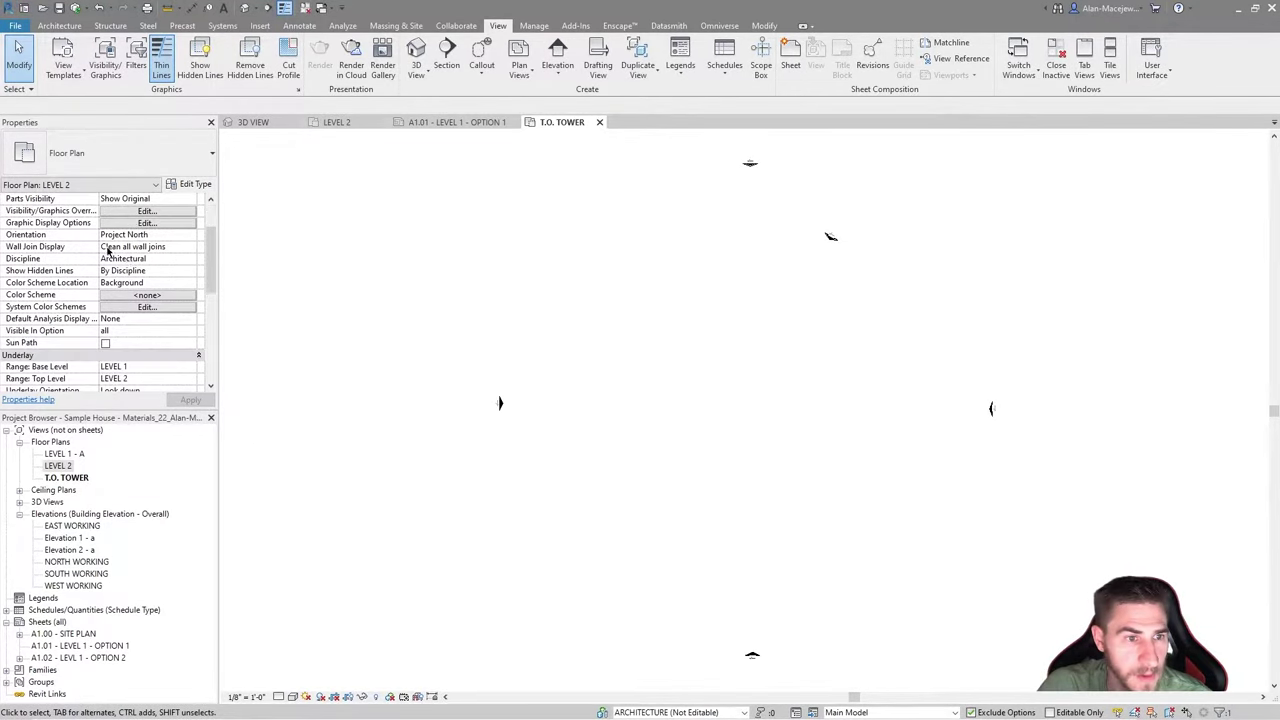
left_click(276, 146)
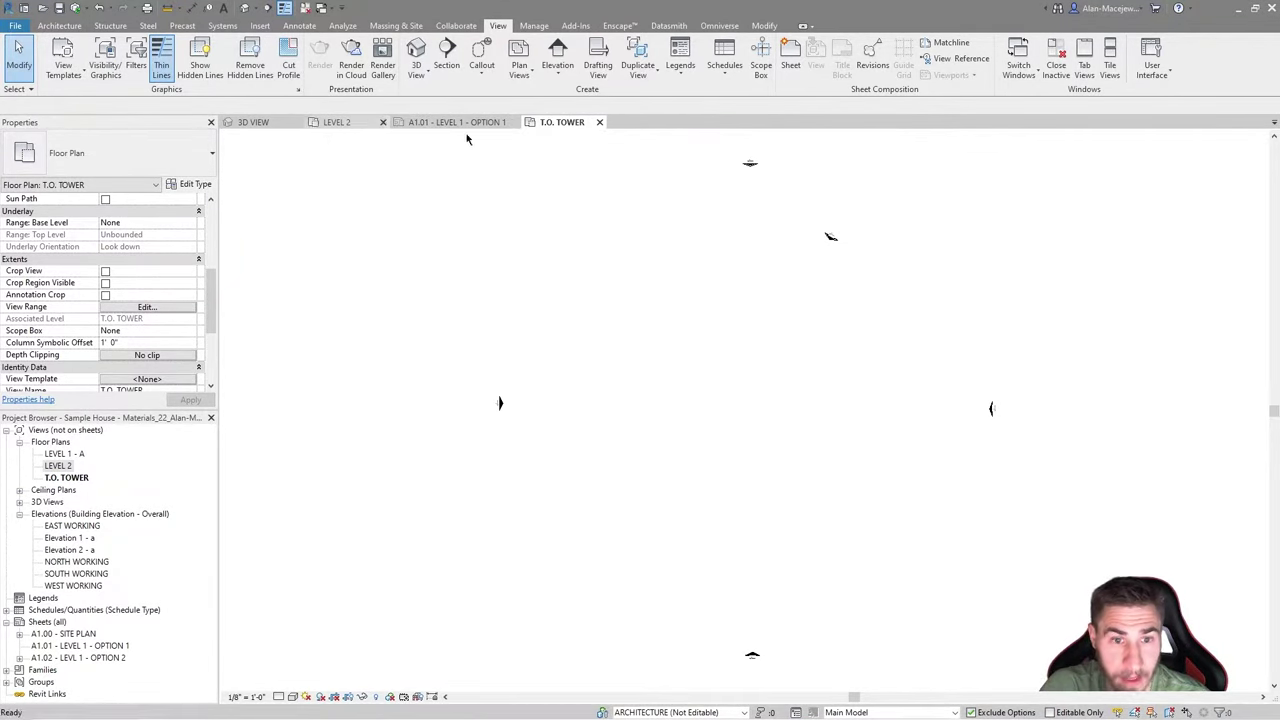
- Set the four stacked walls' top offset to 10' 0" from the LEVEL 2 plan and return to the T.O. TOWER plan
left_click(337, 122)
left_click(507, 447)
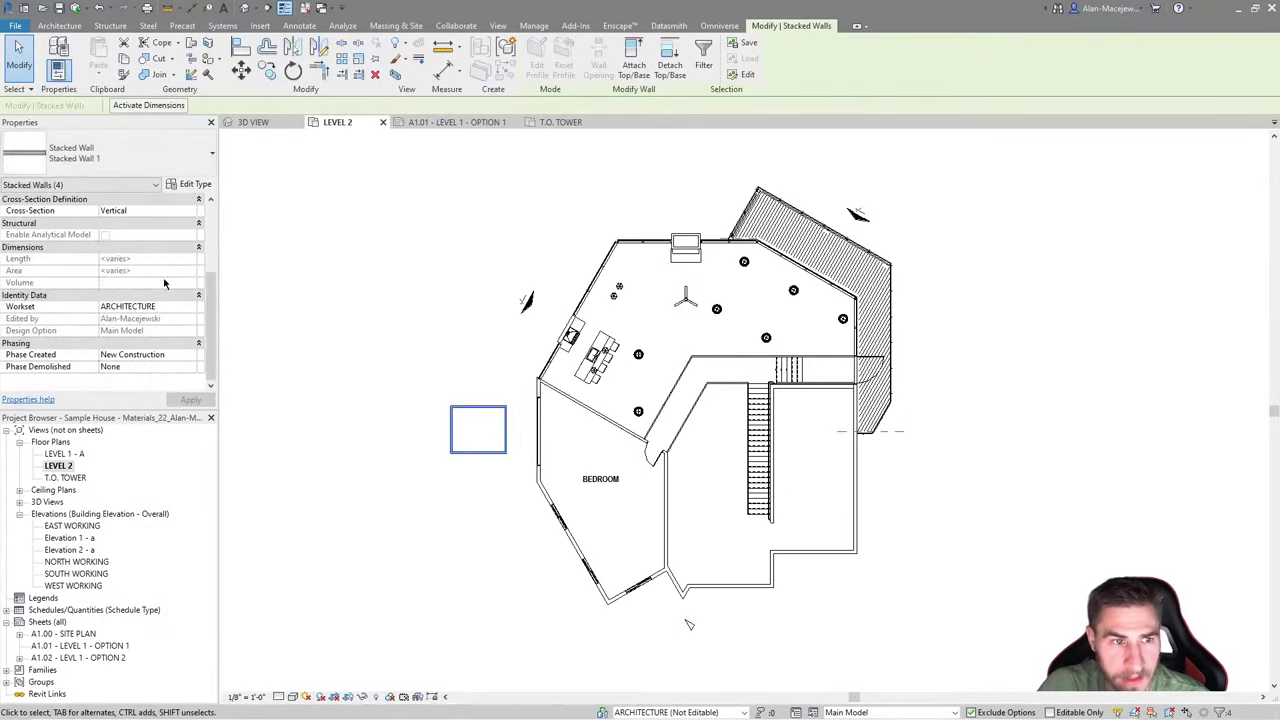
scroll(160, 287, "up", 5)
left_click(149, 296)
type("10' 0\"")
left_click(561, 122)
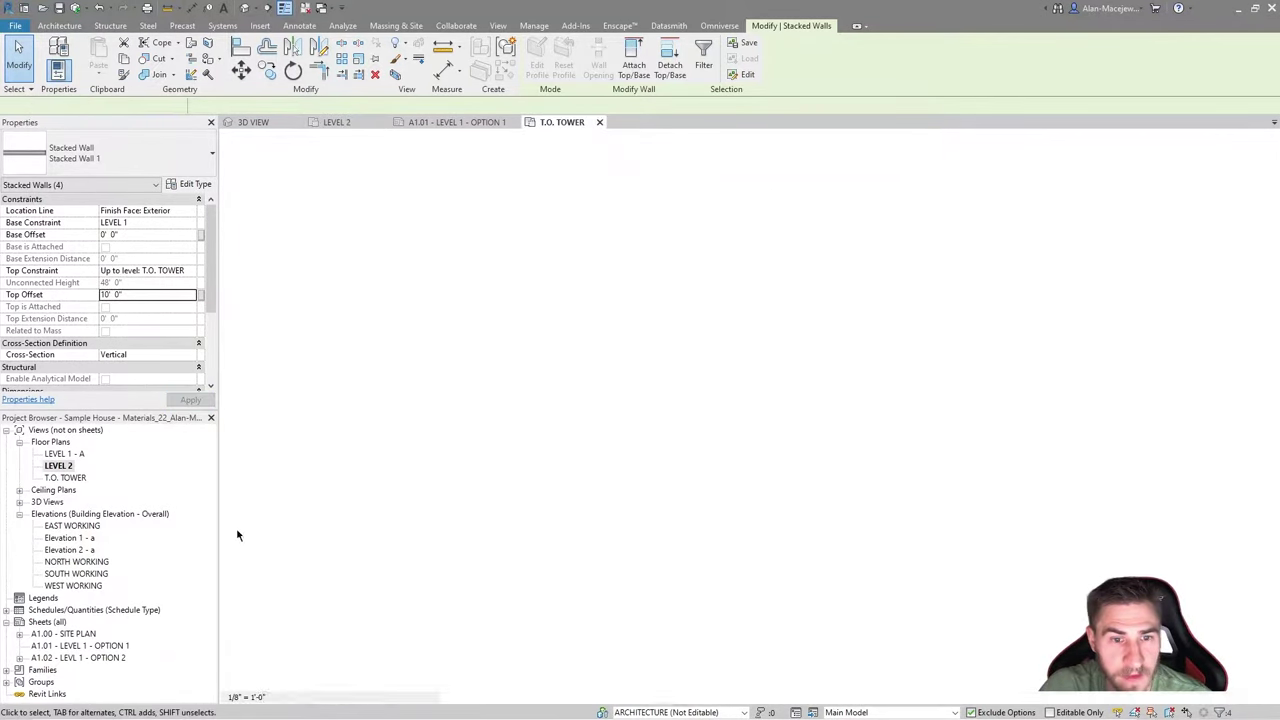
left_click(690, 373)
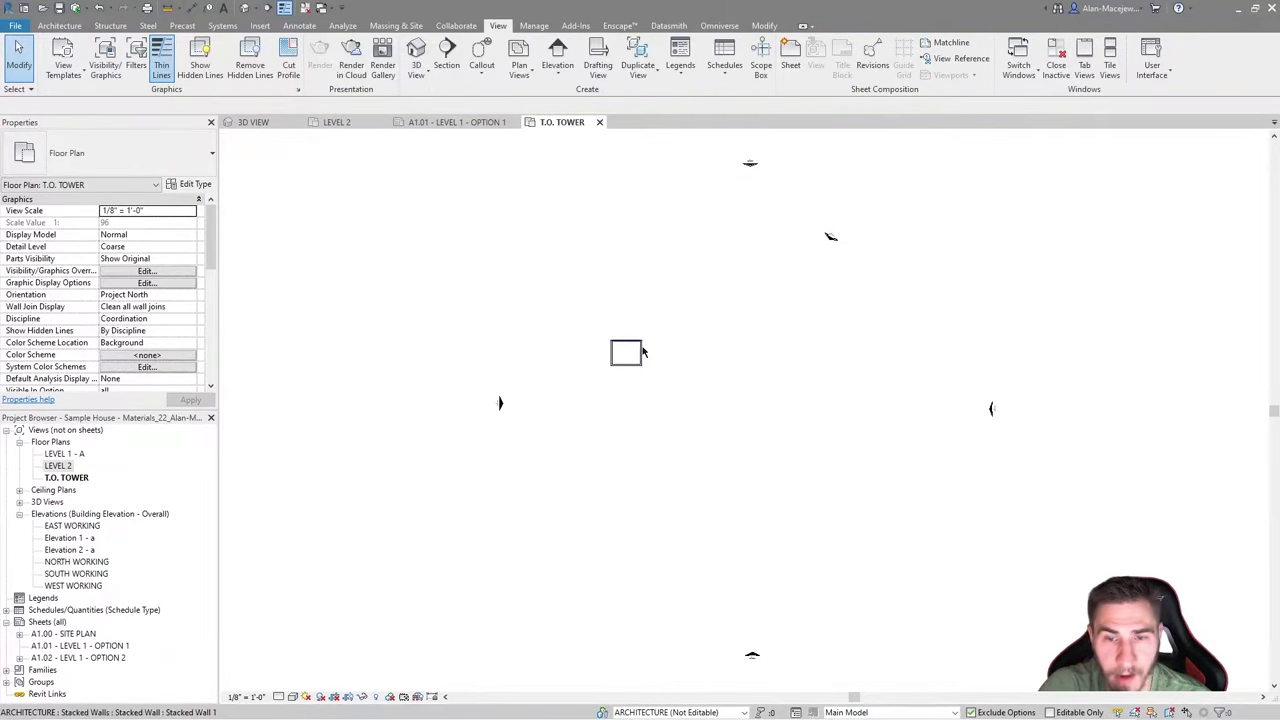
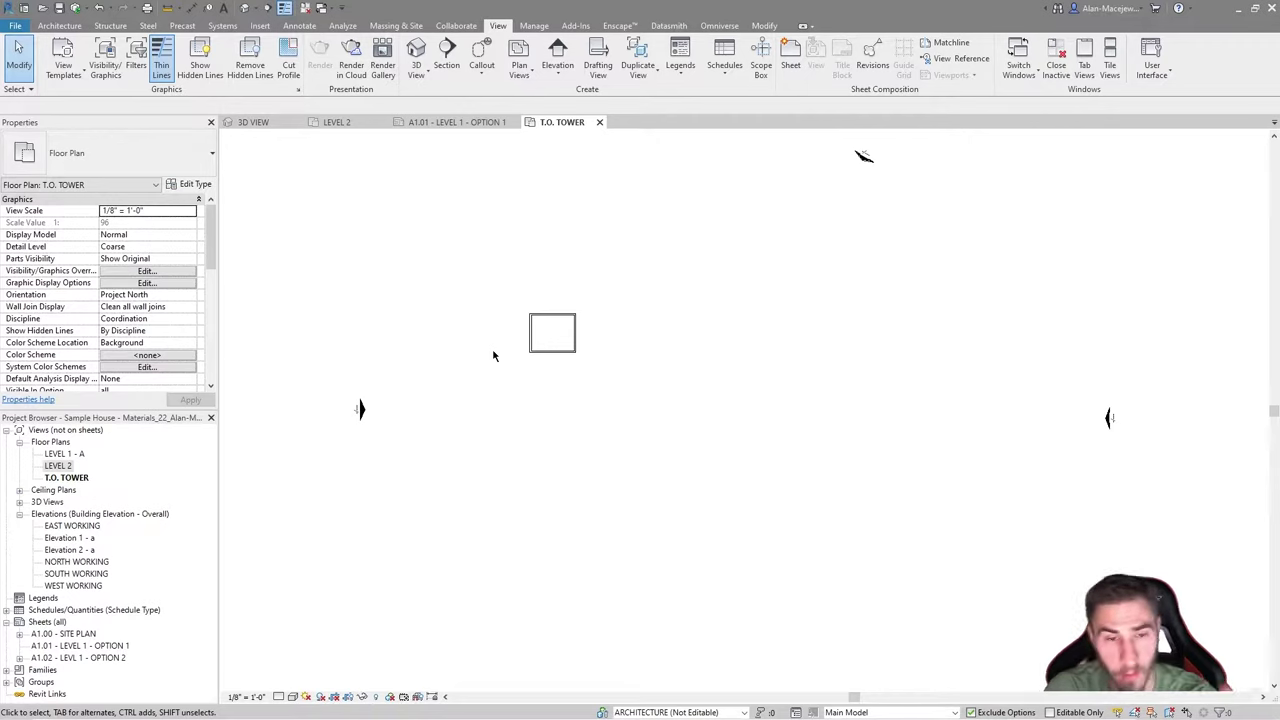
- Change the cross-section of the tower's east stacked wall to Slanted in the T.O. TOWER plan
scroll(580, 323, "down", 1)
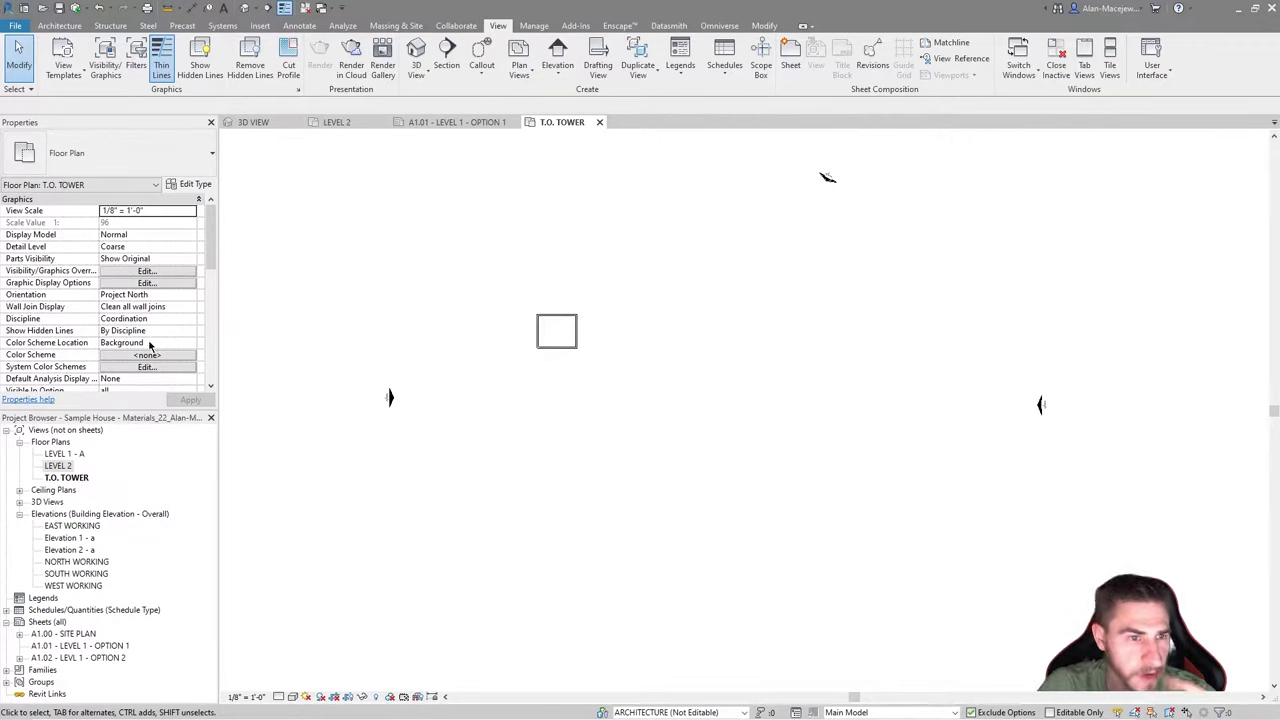
scroll(152, 306, "down", 5)
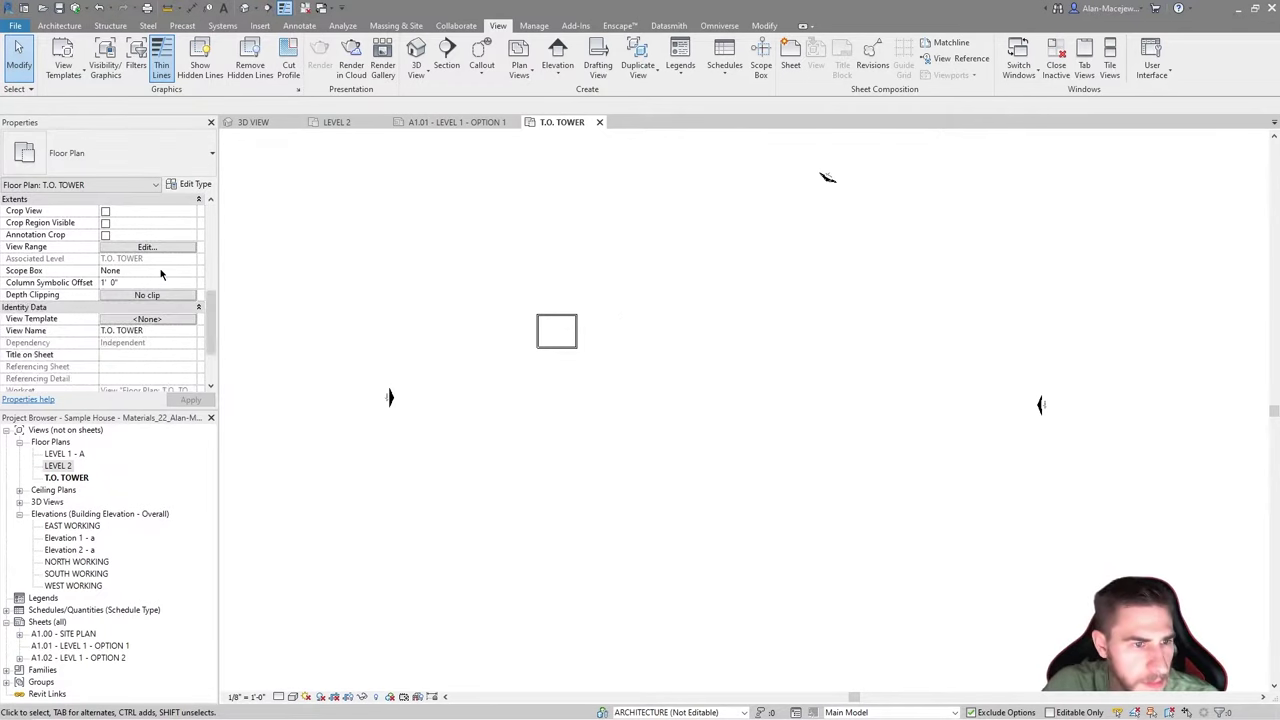
left_click(578, 345)
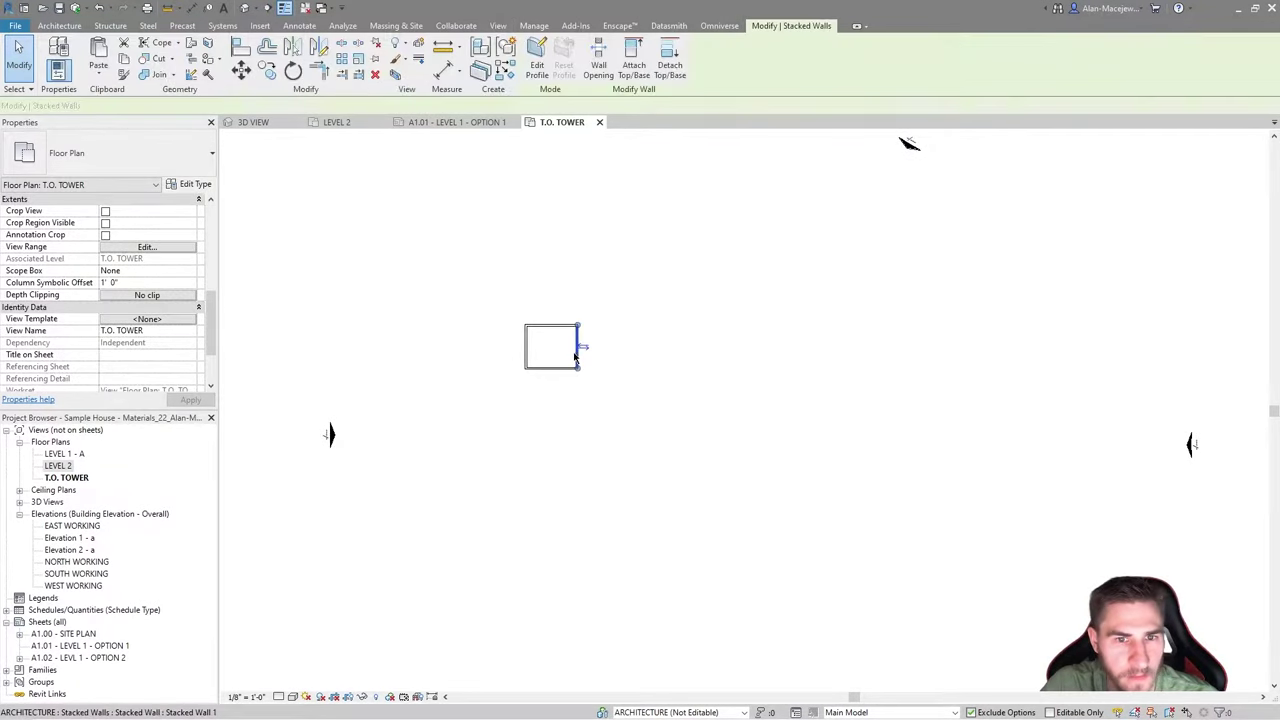
scroll(600, 300, "up", 3)
scroll(128, 268, "up", 3)
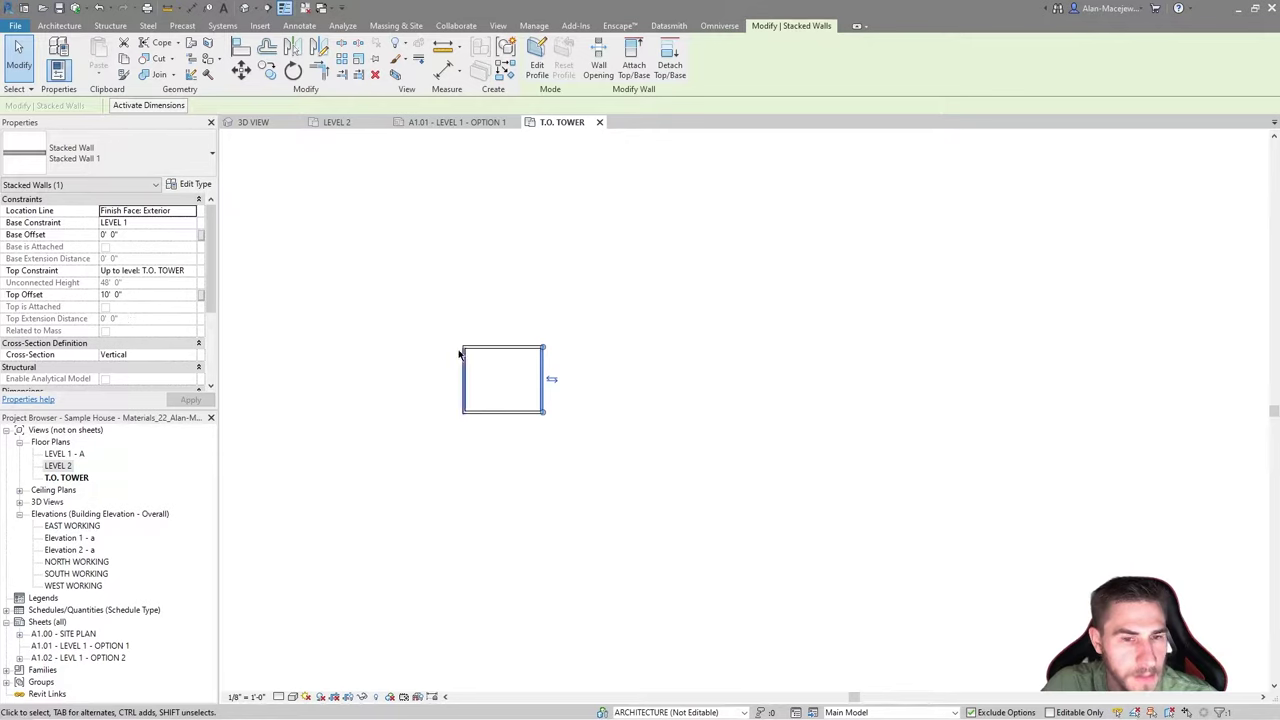
scroll(164, 282, "down", 2)
left_click(199, 296)
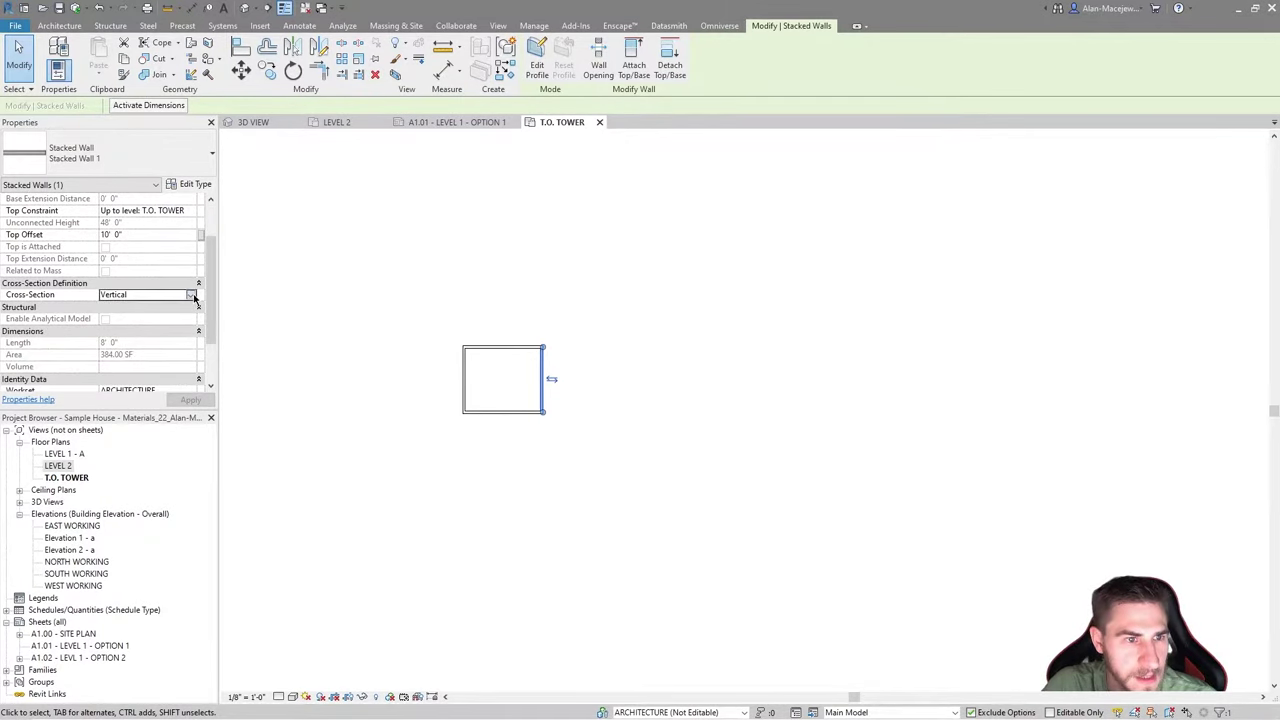
left_click(190, 295)
left_click(118, 318)
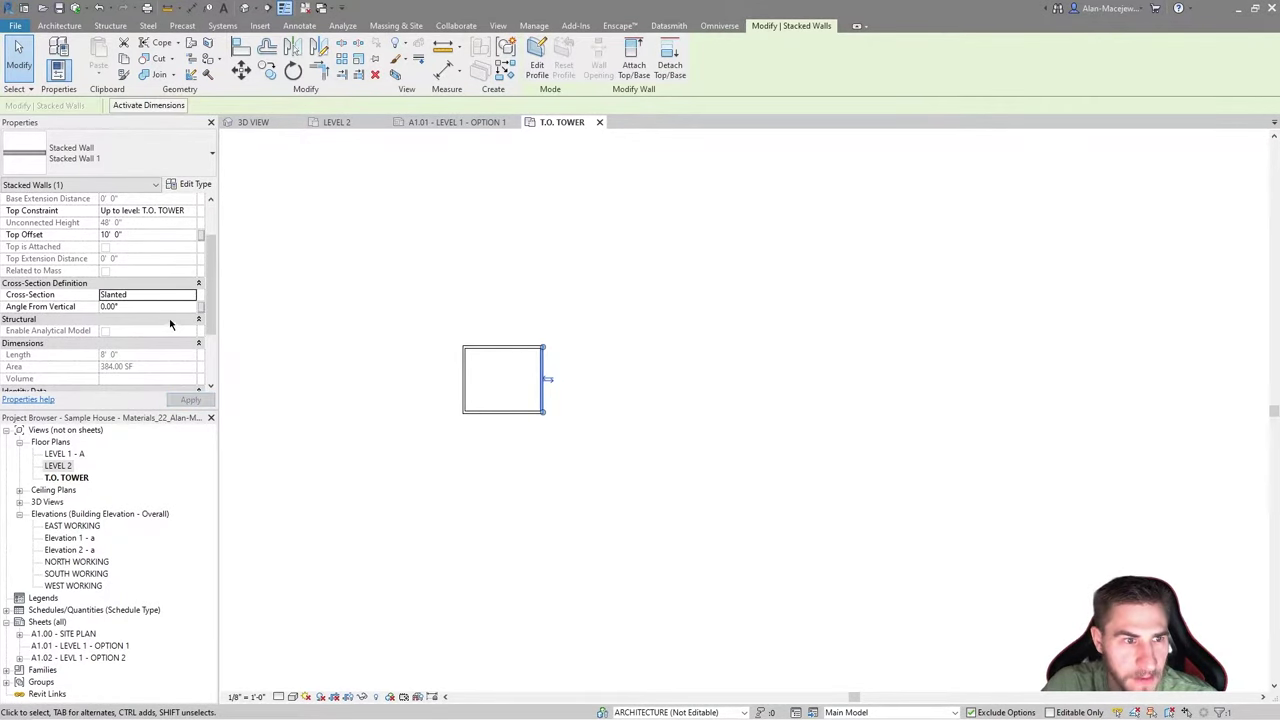
left_click(684, 397)
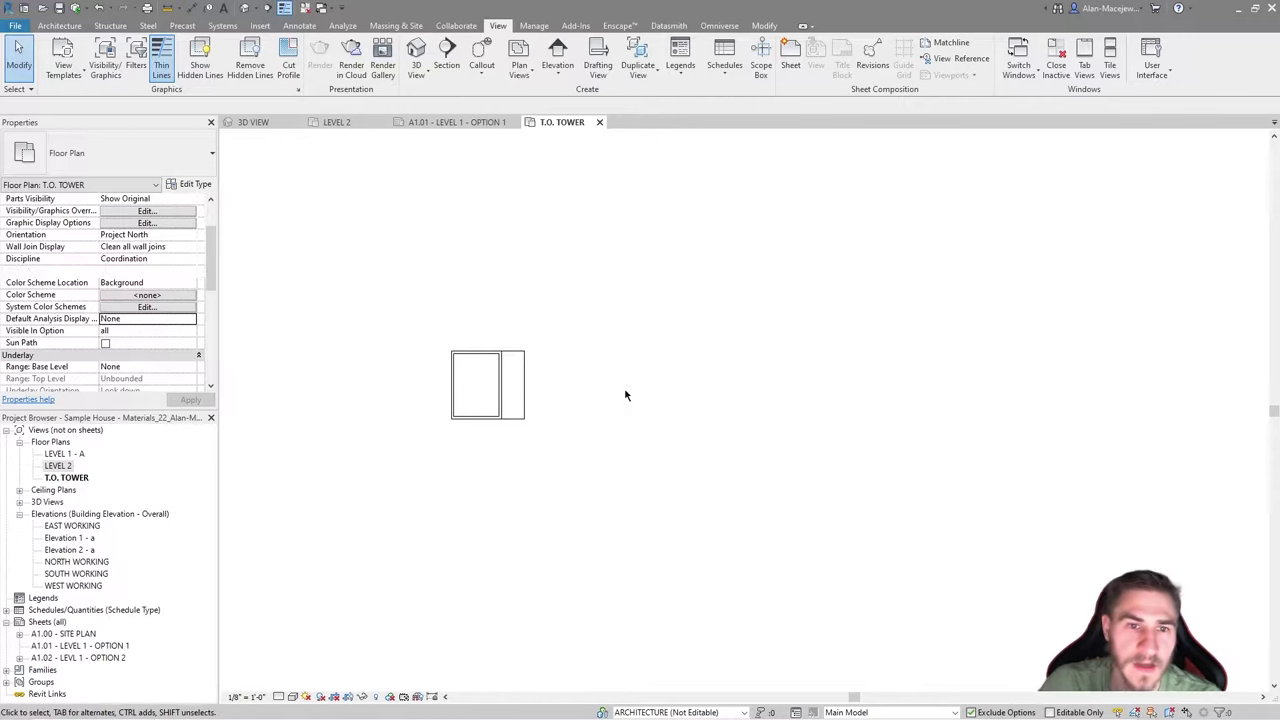
- Set the underlay base level of the T.O. TOWER floor plan to LEVEL 1
key("z")
key("f")
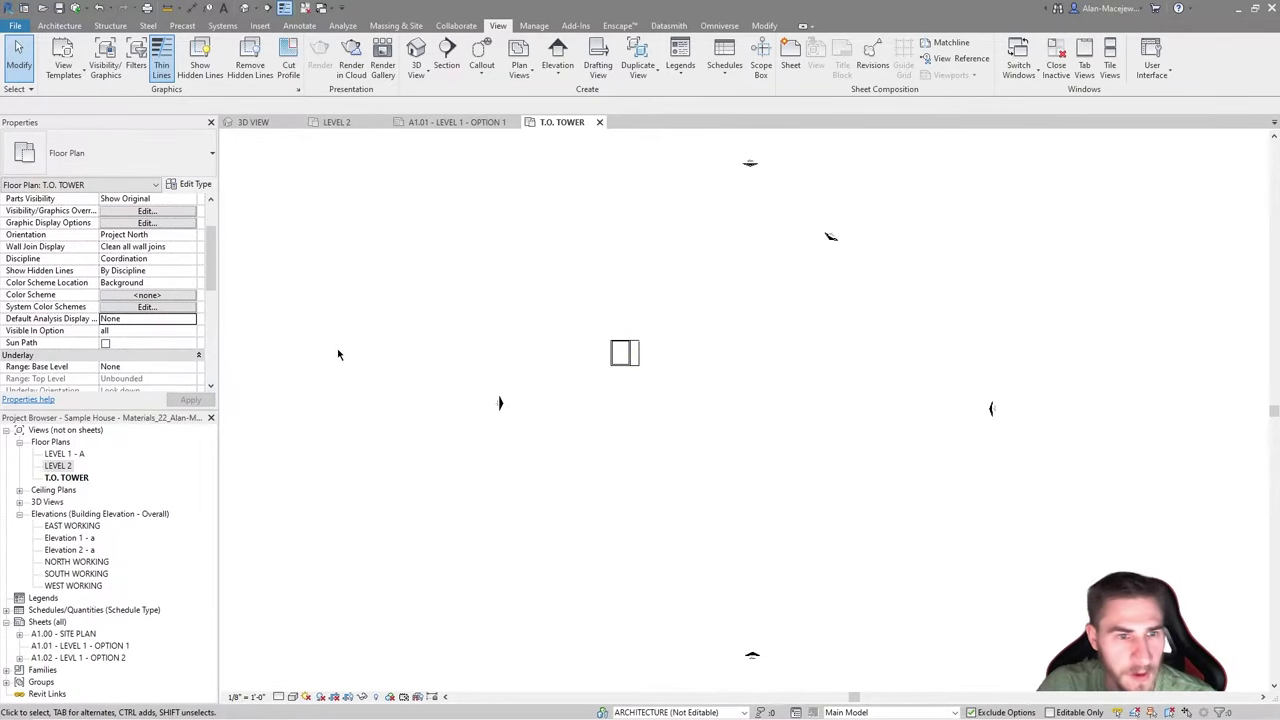
scroll(88, 265, "down", 3)
scroll(88, 265, "down", 2)
scroll(163, 331, "down", 3)
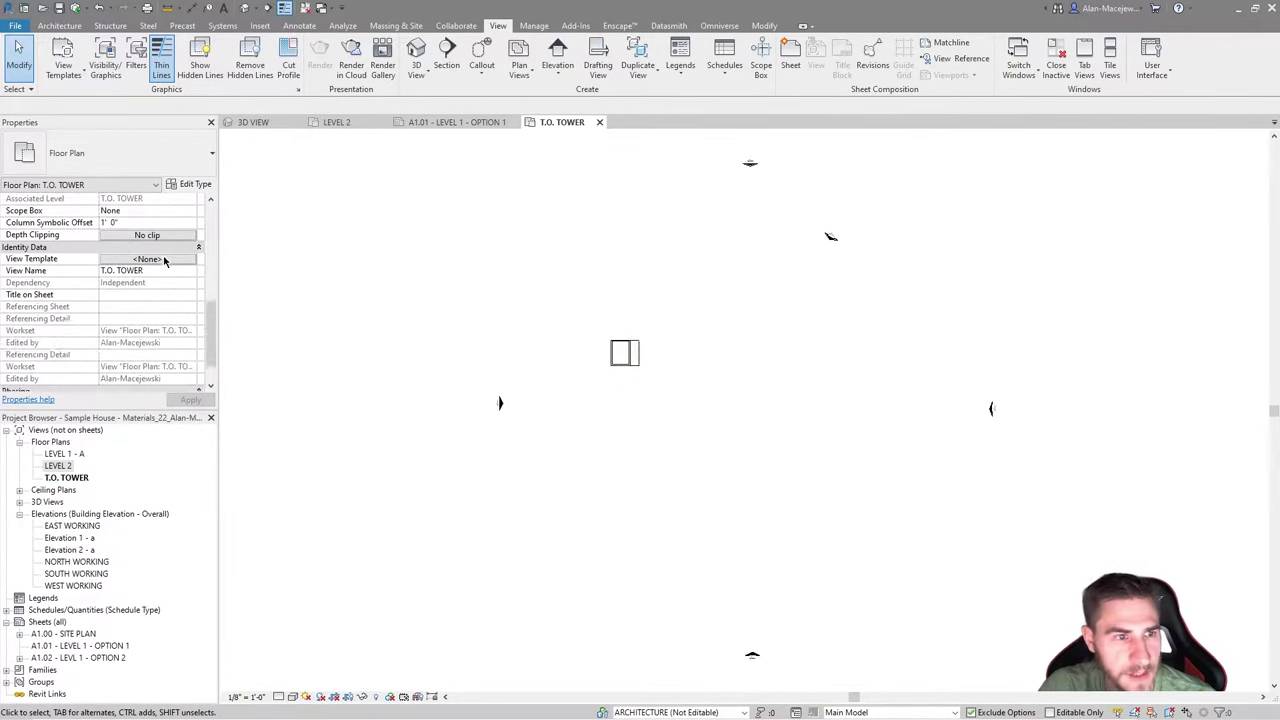
scroll(163, 257, "up", 5)
scroll(163, 295, "up", 2)
scroll(163, 300, "down", 1)
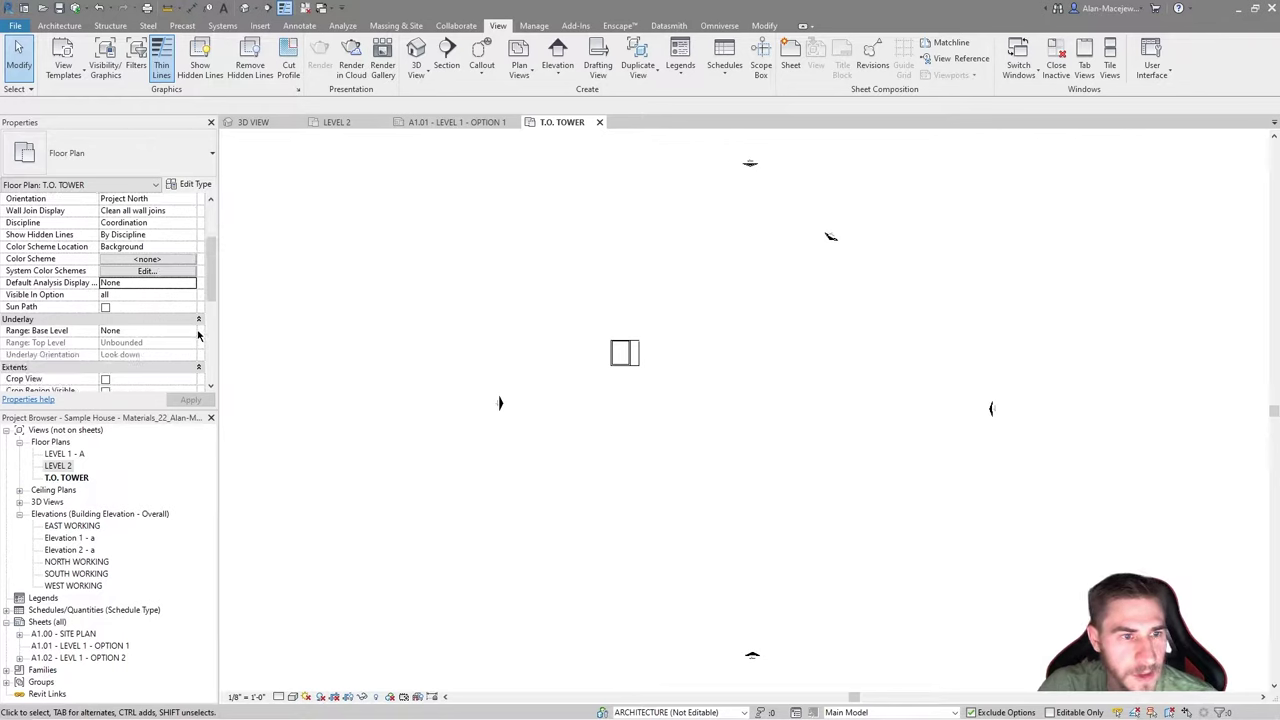
left_click(190, 335)
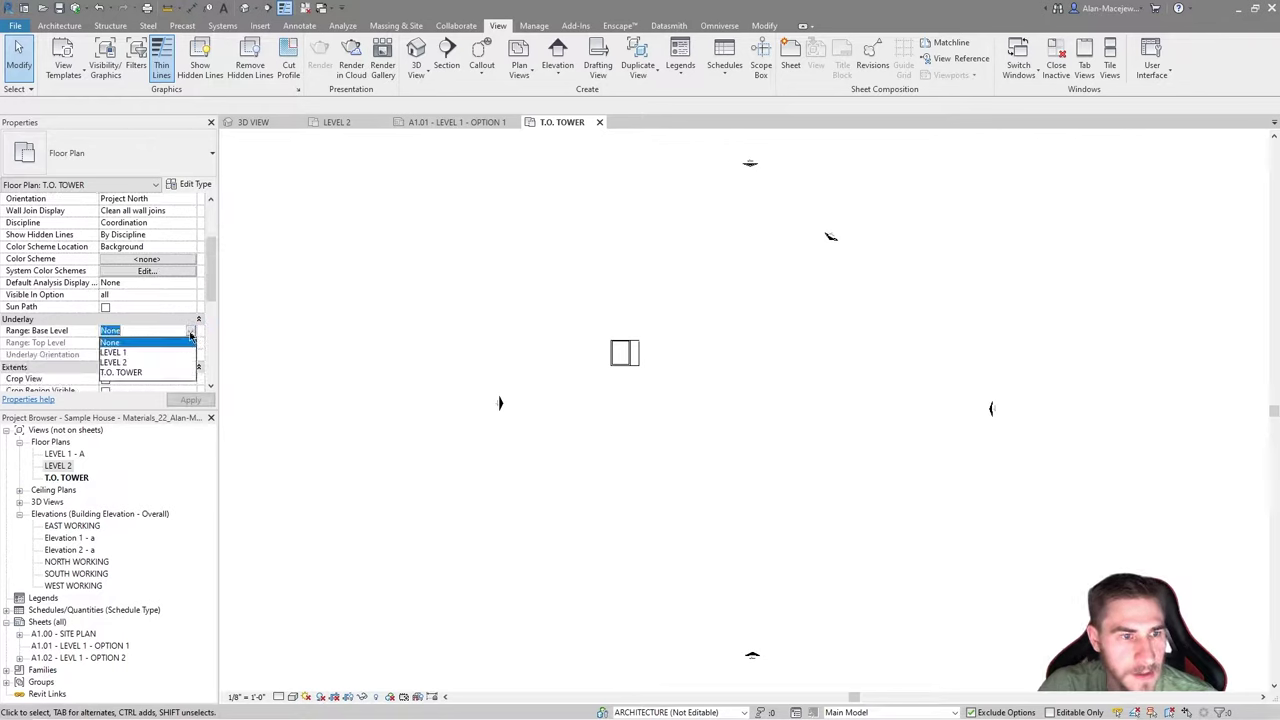
left_click(128, 353)
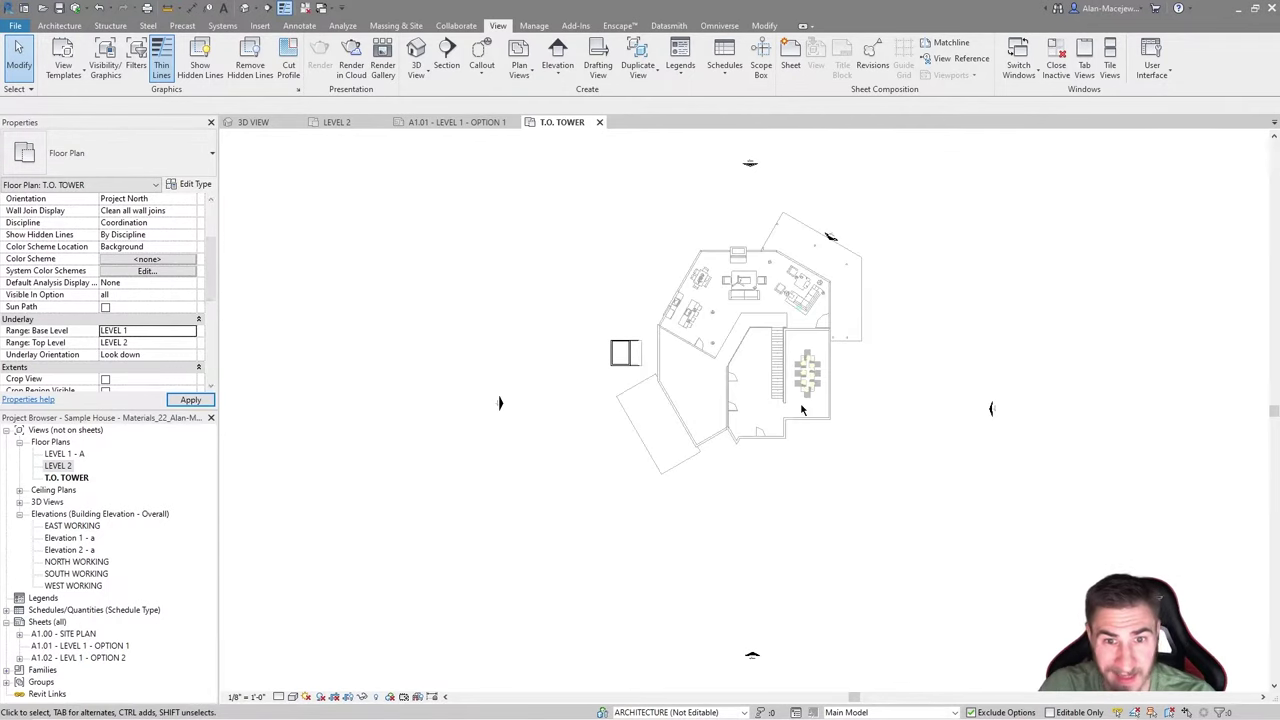
scroll(822, 343, "up", 2)
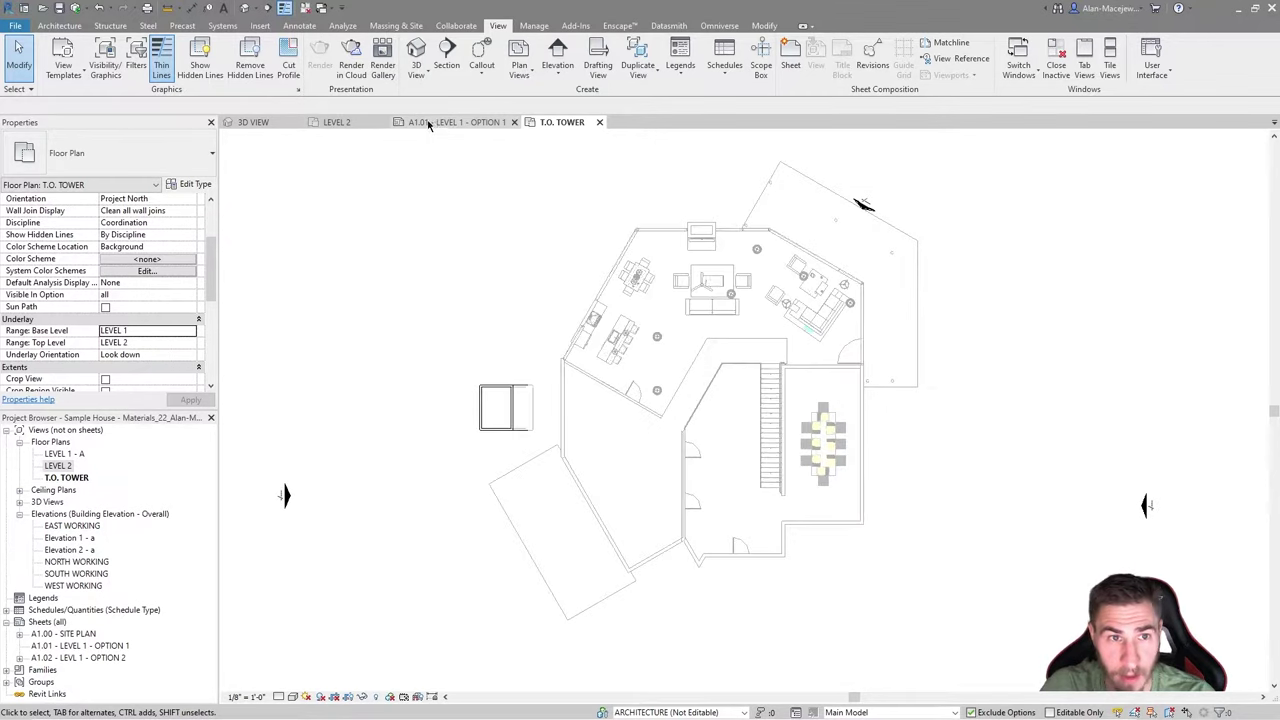
- Set the LEVEL 2 plan's underlay base level to LEVEL 1 and compare the plan with the T.O. TOWER plan
left_click(349, 121)
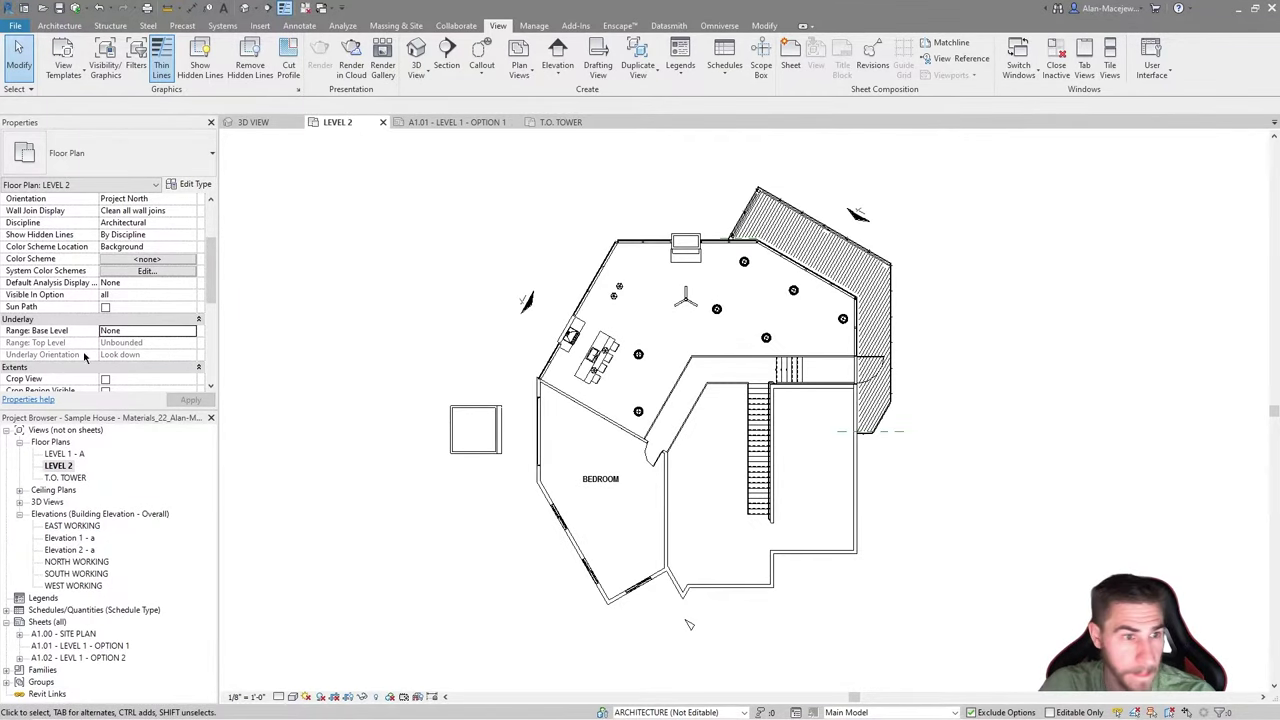
left_click(192, 338)
left_click(144, 352)
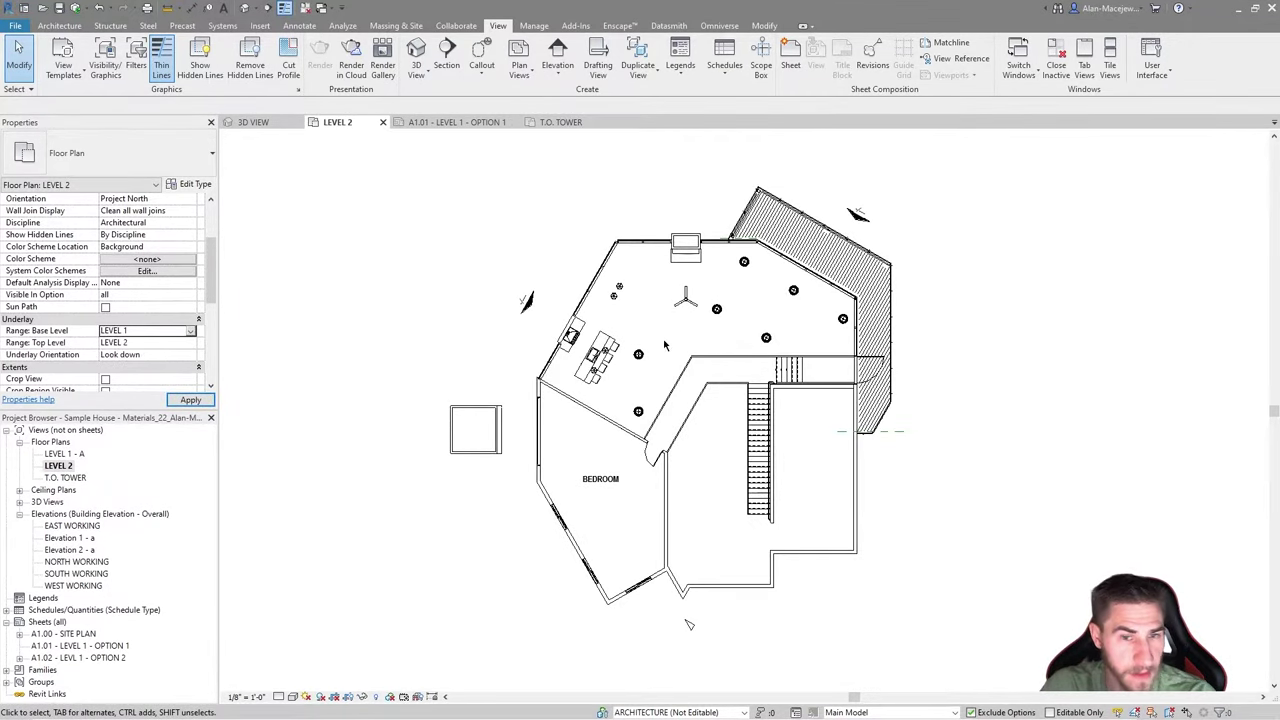
left_click(556, 123)
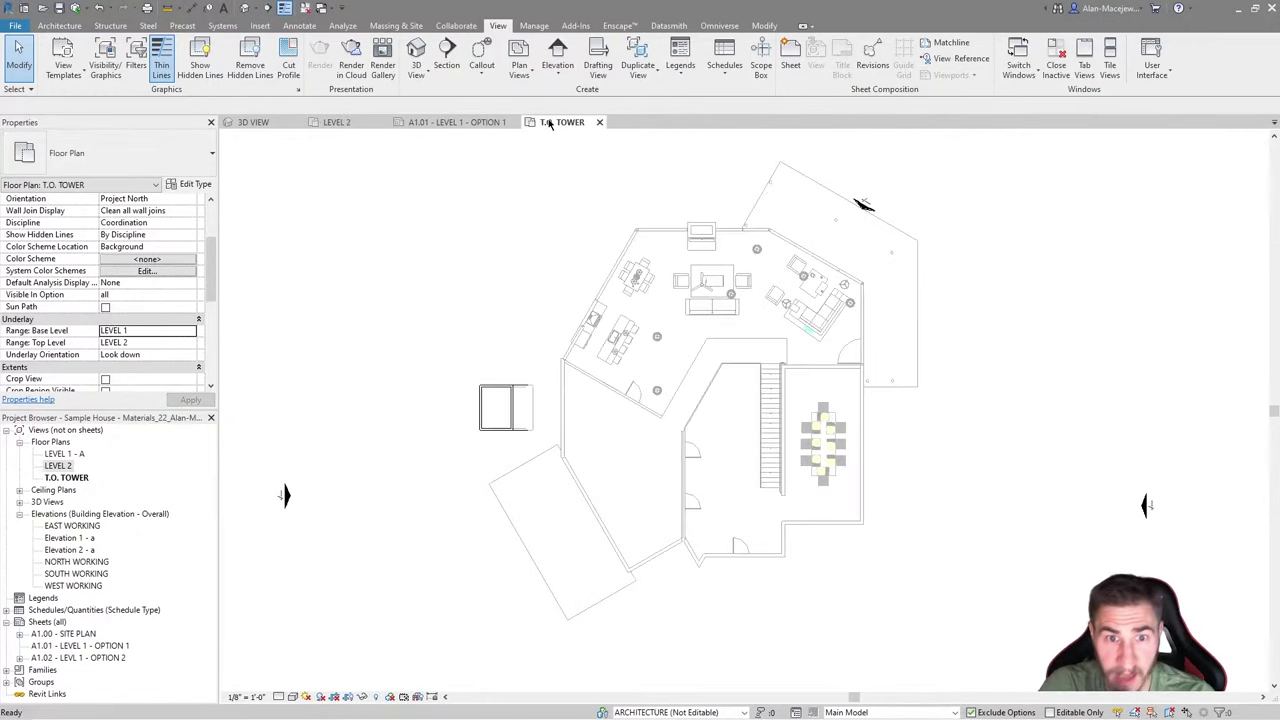
left_click(353, 124)
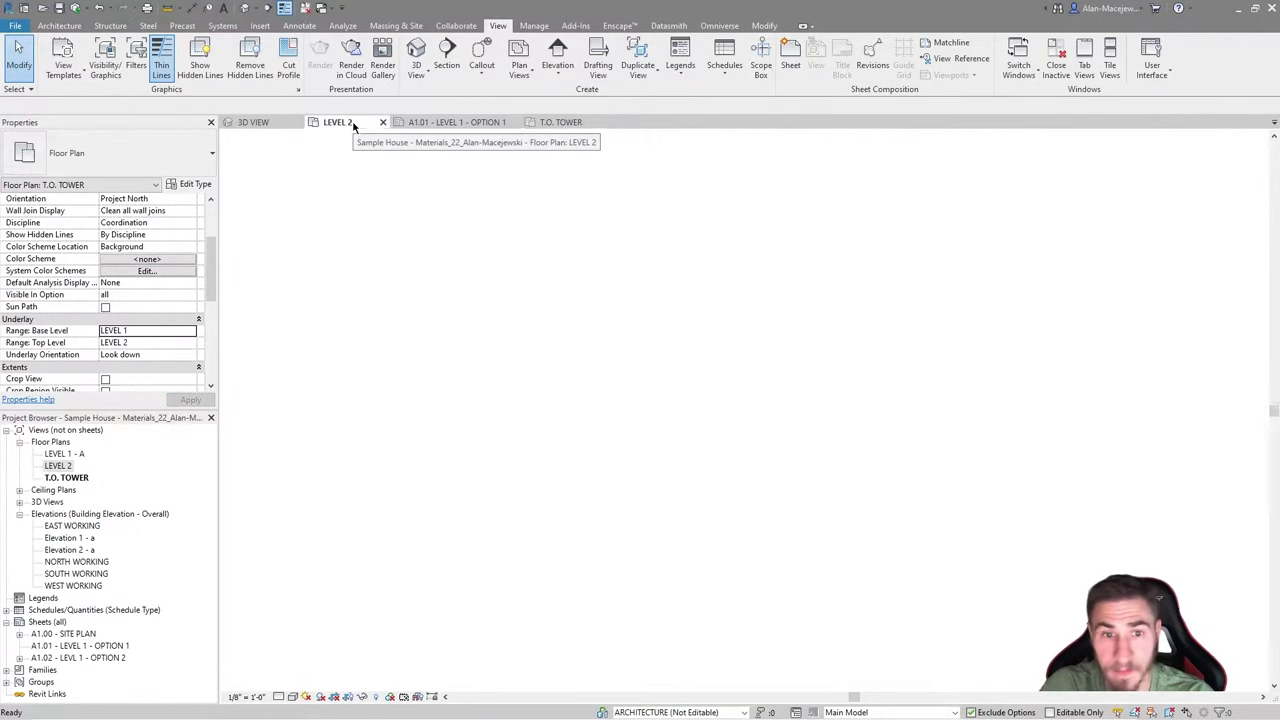
left_click(556, 122)
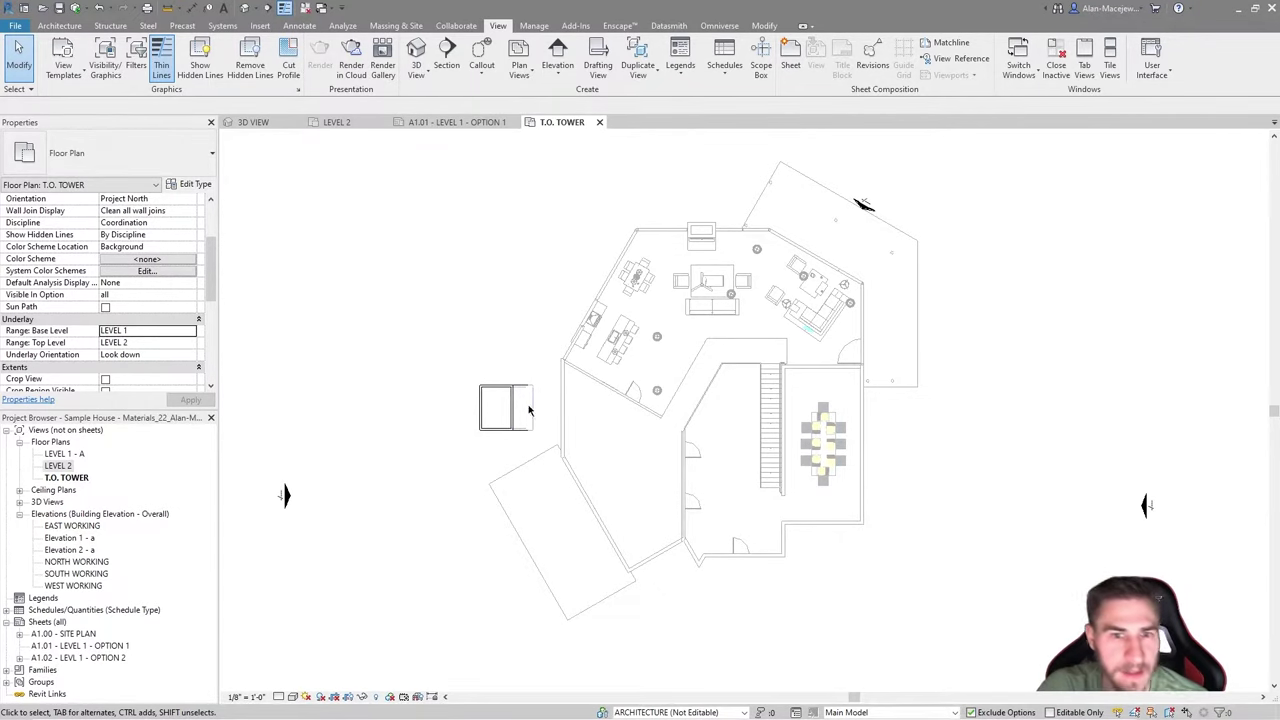
- Set the T.O. TOWER plan's underlay base level to LEVEL 2 and apply it
left_click(190, 331)
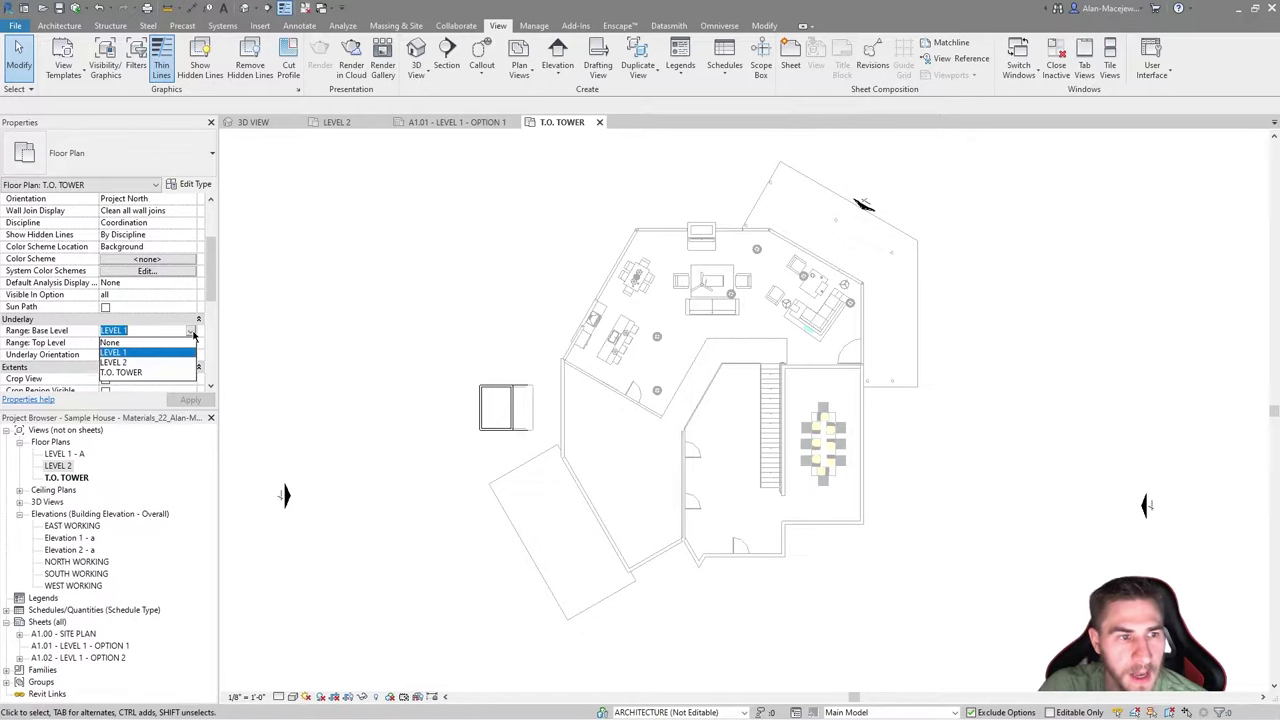
left_click(122, 362)
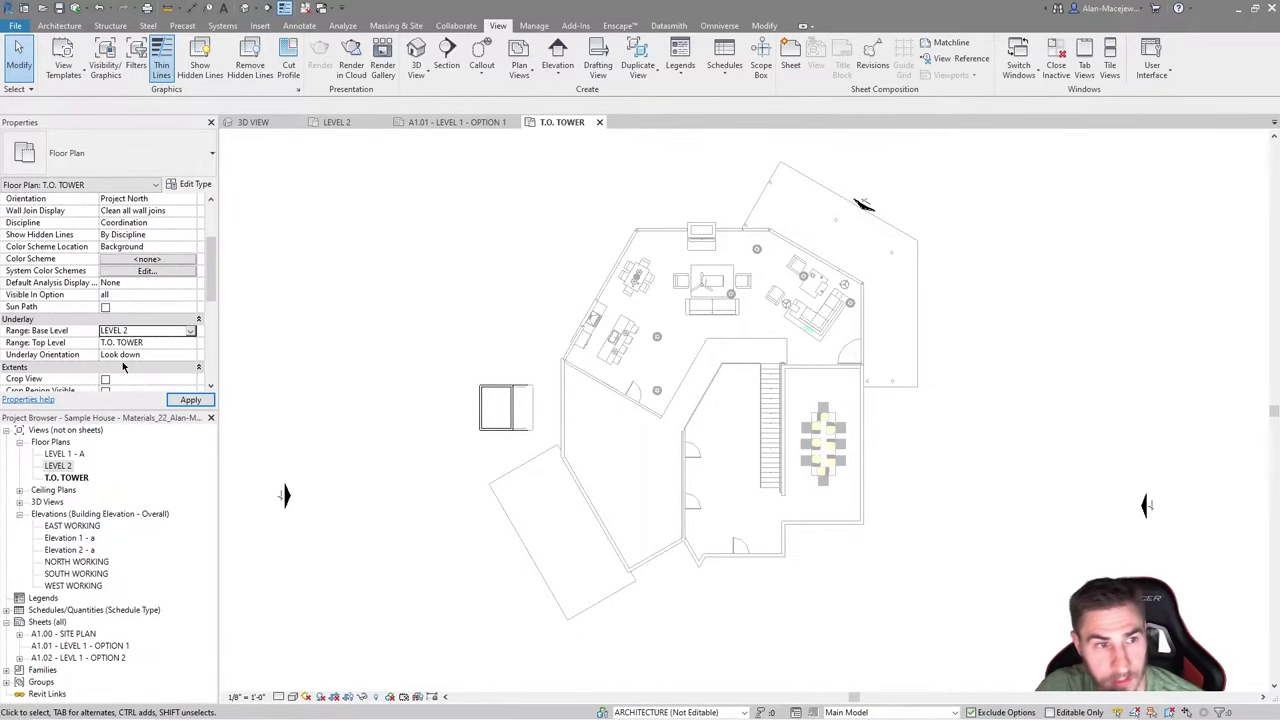
left_click(190, 399)
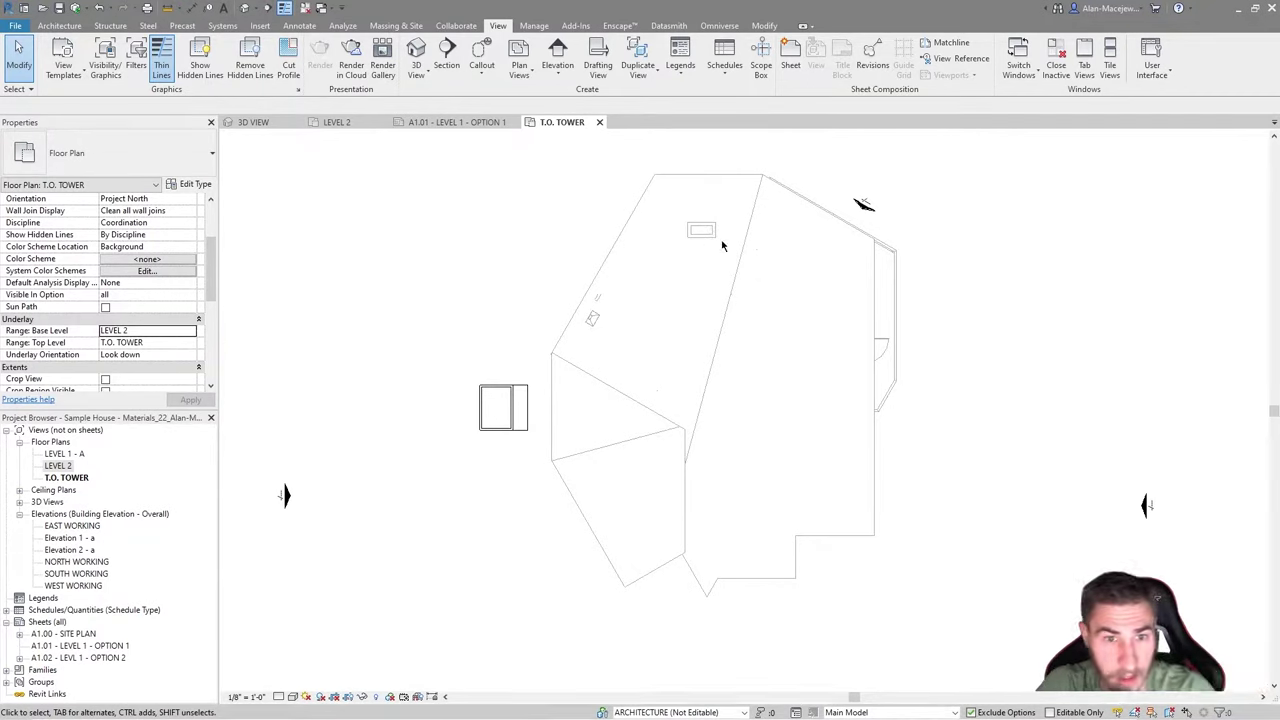
- Set the T.O. TOWER plan's underlay range from base level LEVEL 1 to top level T.O. TOWER and inspect the tower walls
left_click(191, 335)
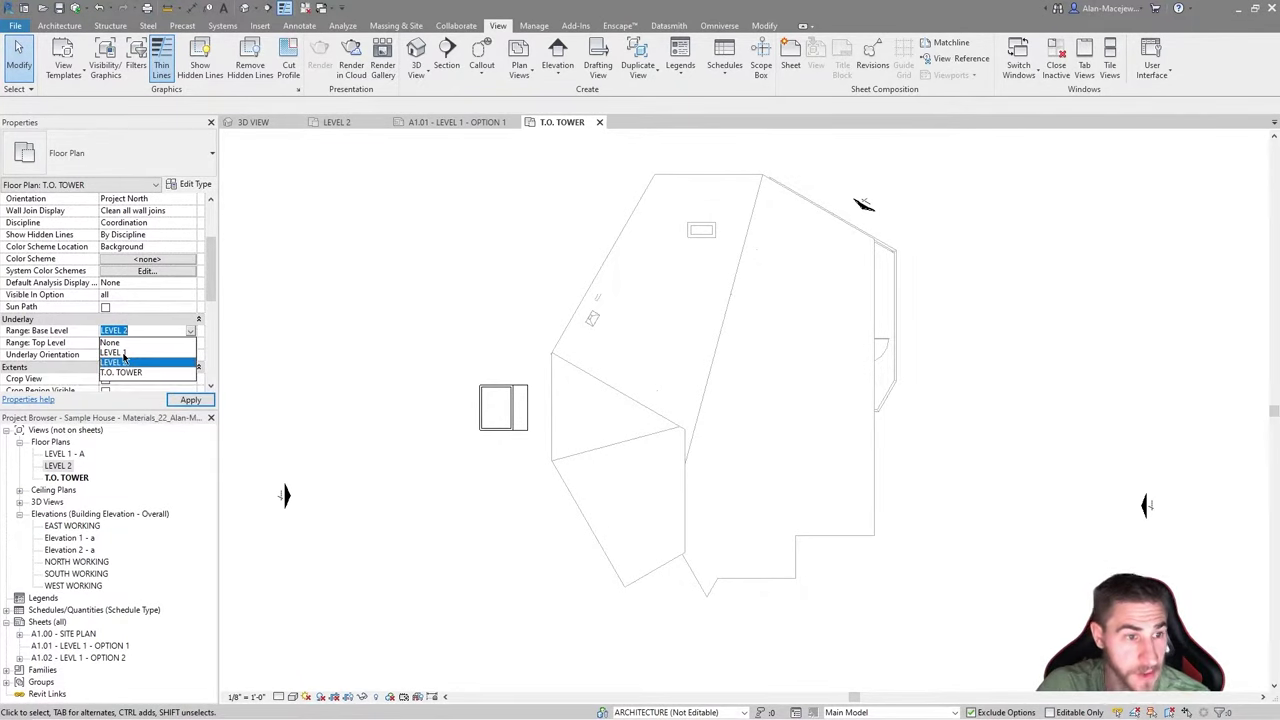
left_click(100, 338)
left_click(191, 331)
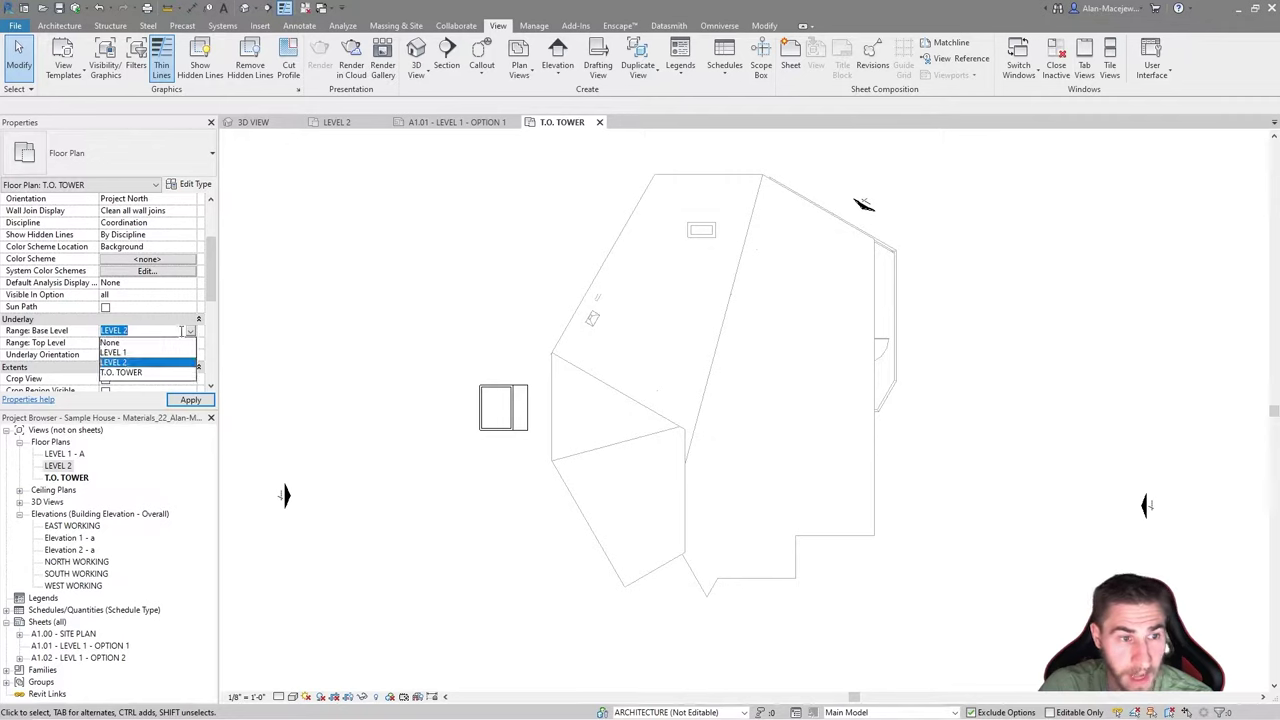
left_click(128, 354)
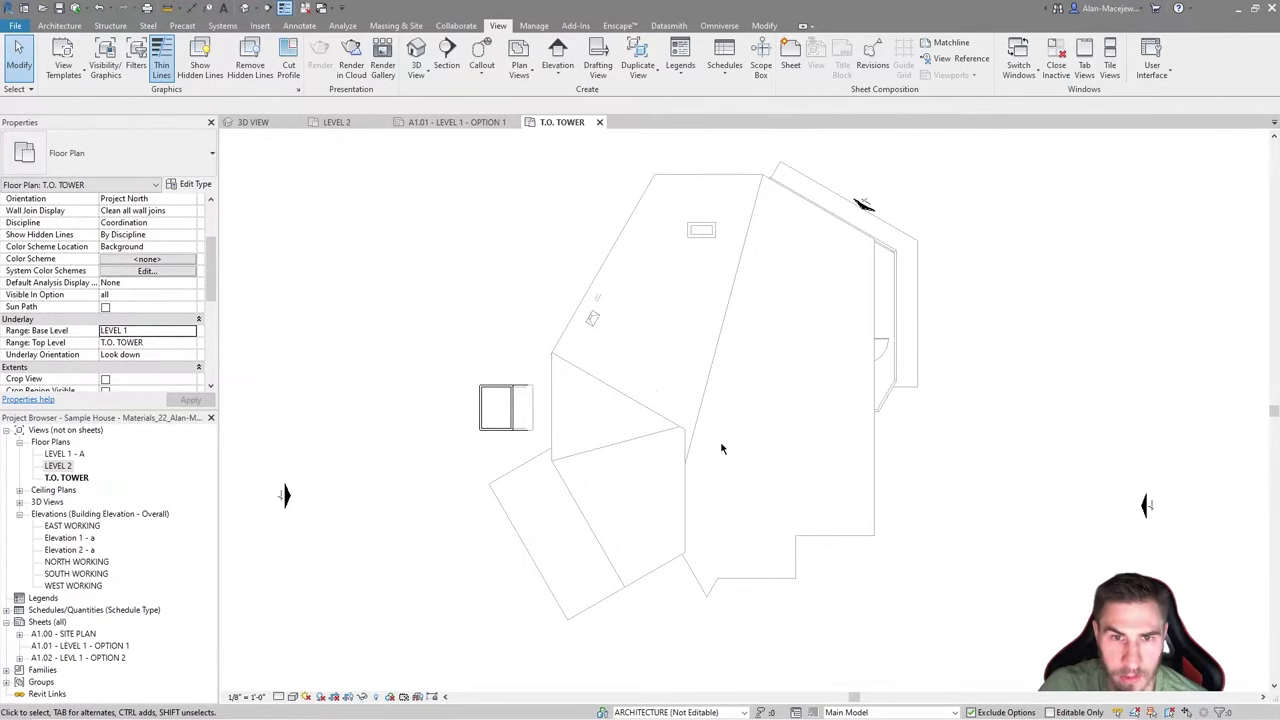
scroll(482, 445, "up", 2)
left_click_drag(433, 328, 555, 421)
scroll(480, 355, "down", 2)
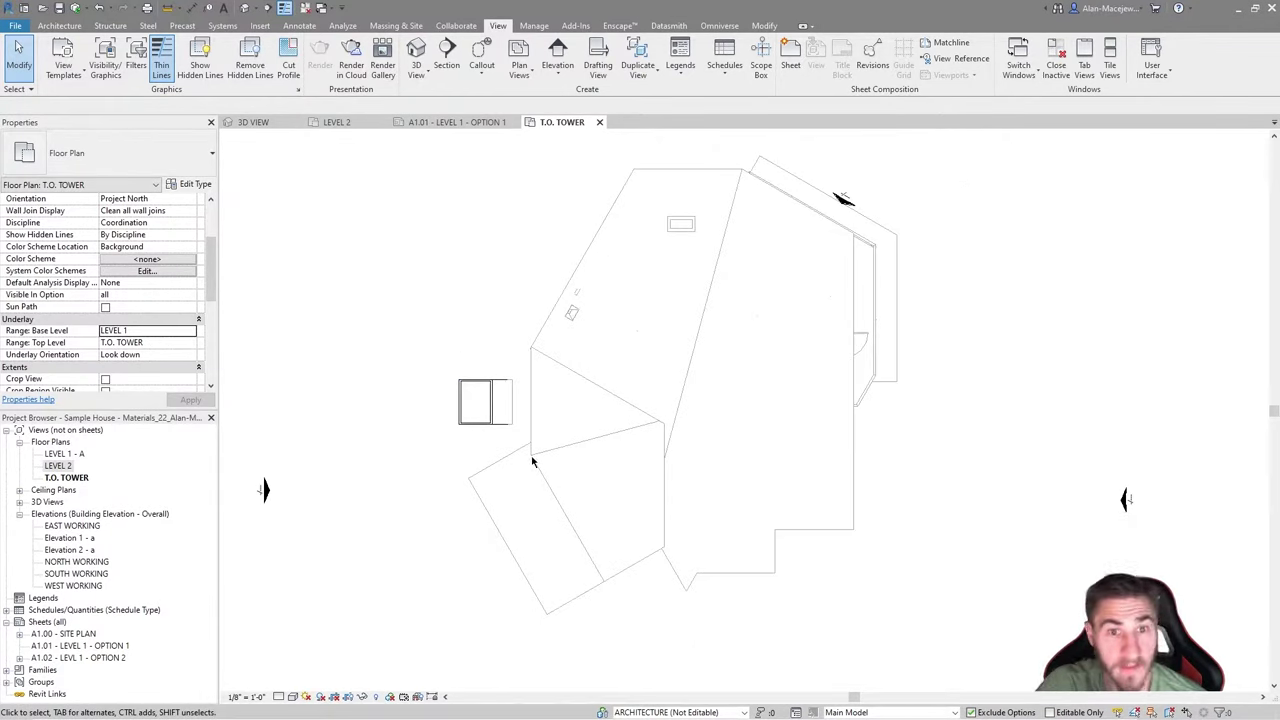
scroll(485, 402, "up", 1)
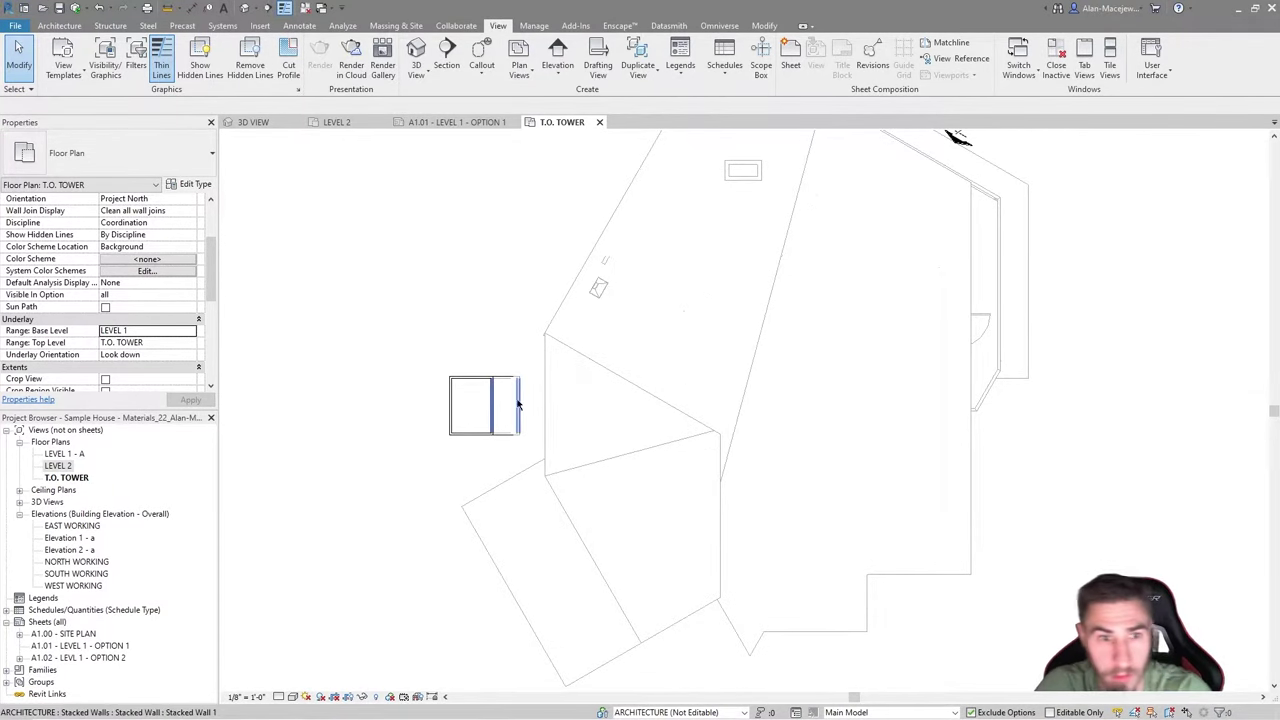
scroll(503, 400, "down", 1)
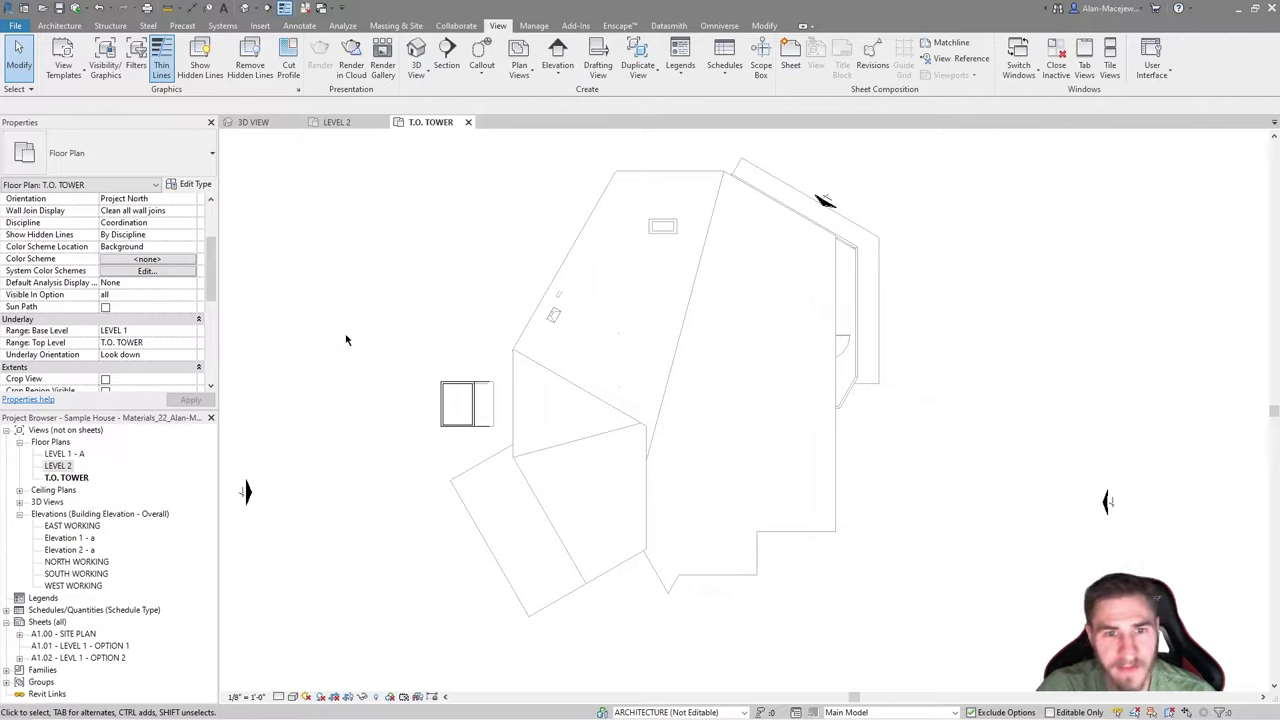
scroll(348, 340, "up", 1)
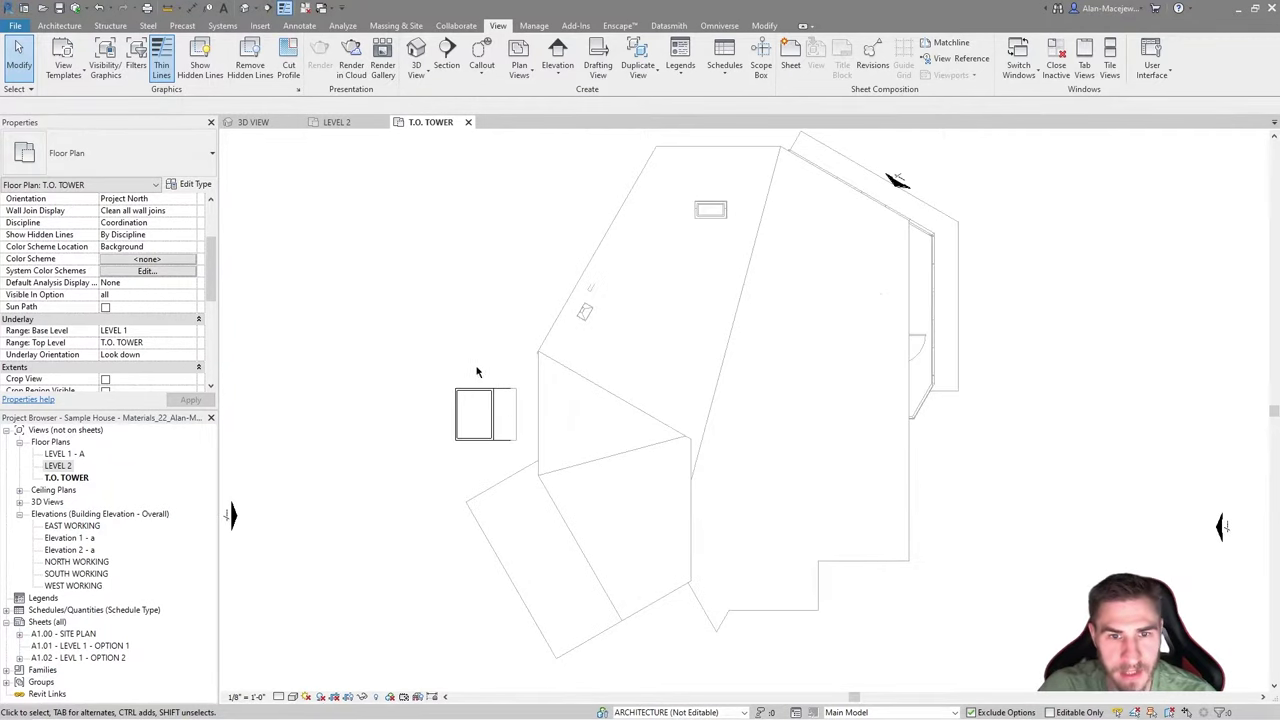
- Open the LEVEL 1 - A floor plan, inspect the tower walls, and set its underlay base level to LEVEL 1
double_click(60, 453)
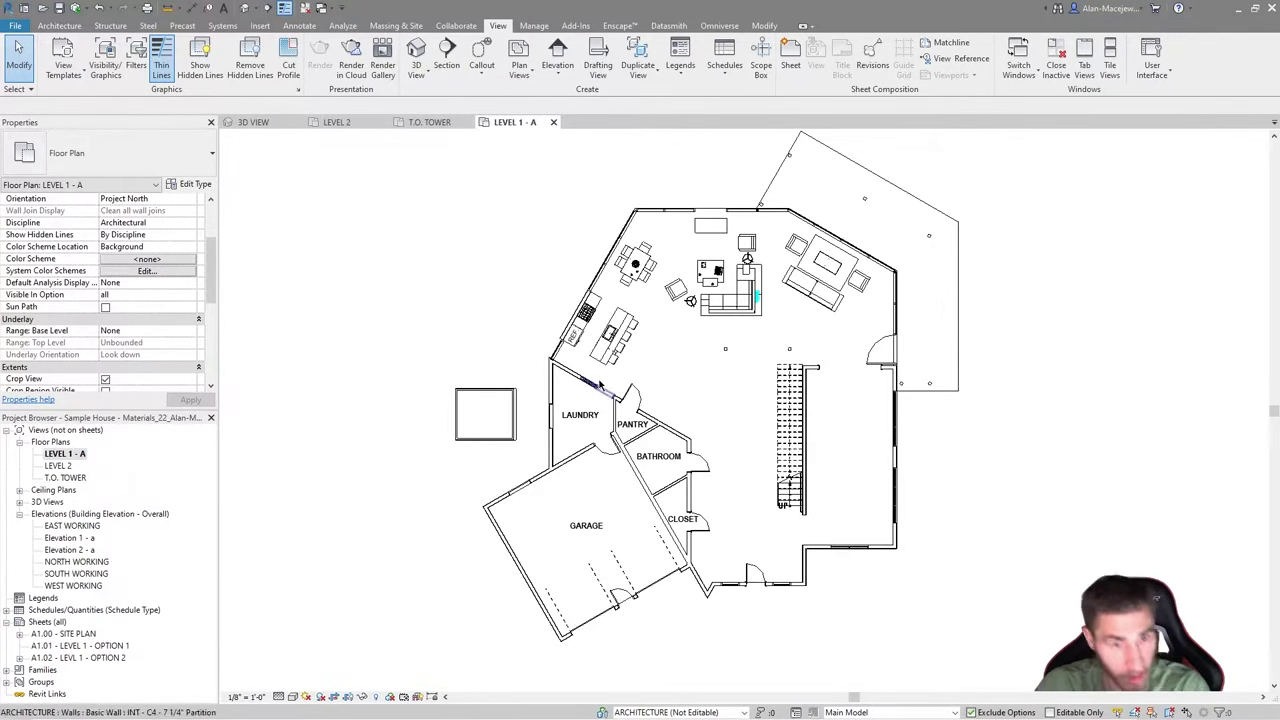
scroll(514, 439, "up", 3)
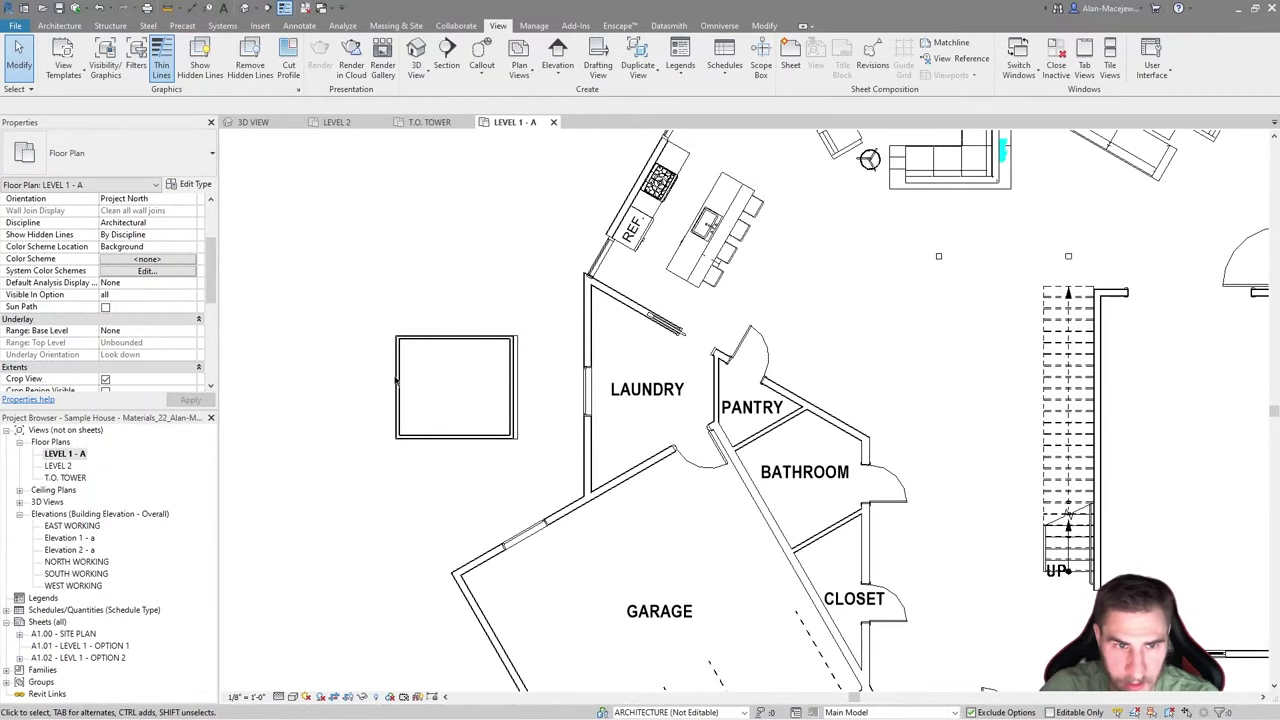
scroll(325, 422, "down", 3)
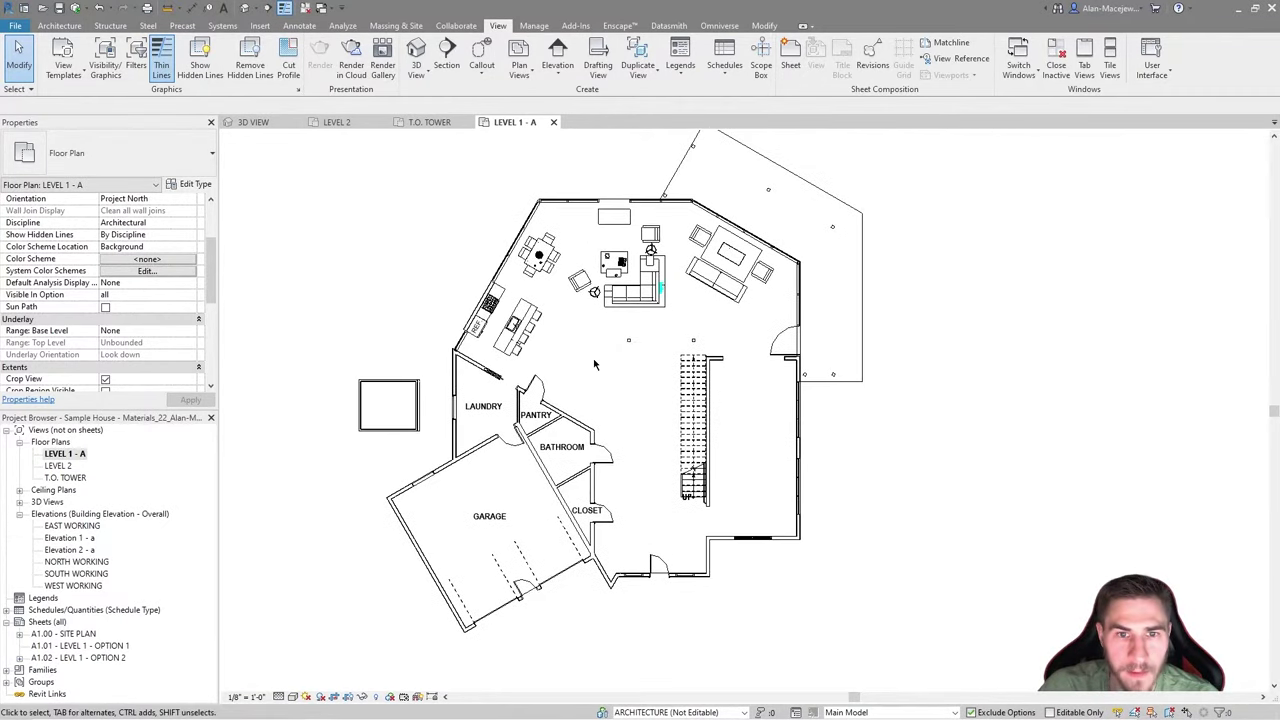
middle_click_drag(594, 364, 620, 402)
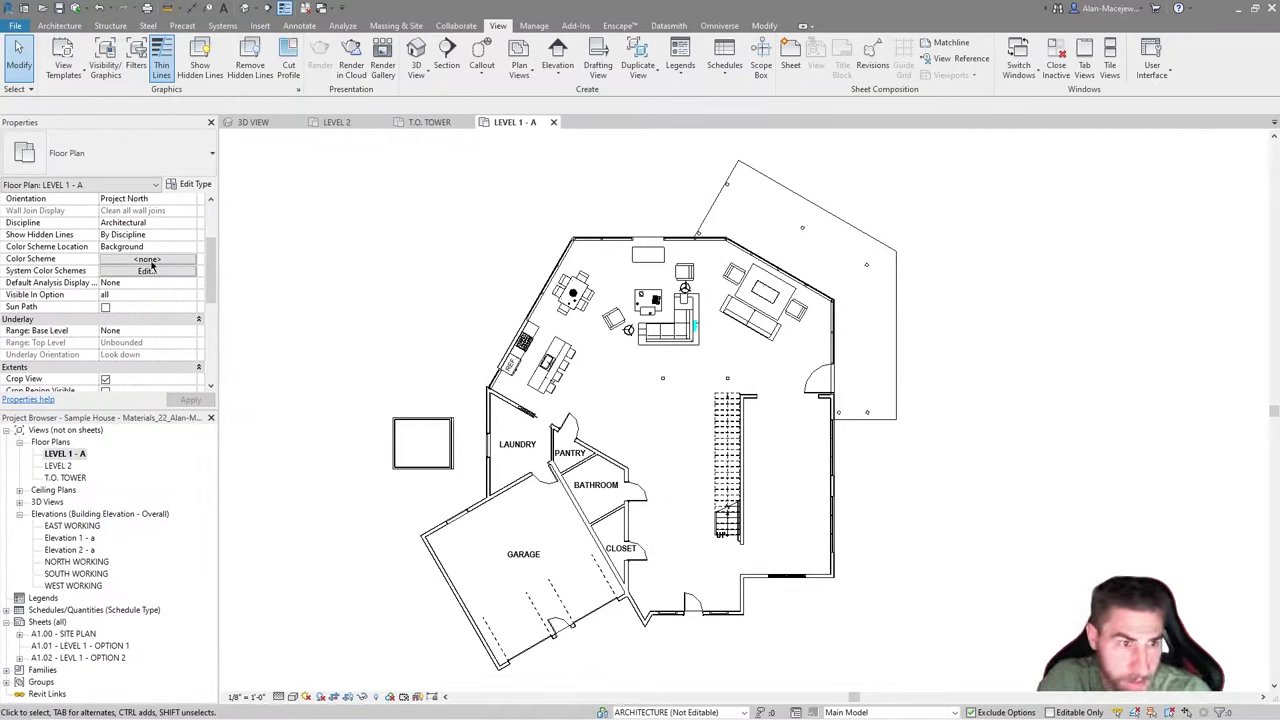
scroll(152, 265, "down", 1)
left_click(188, 297)
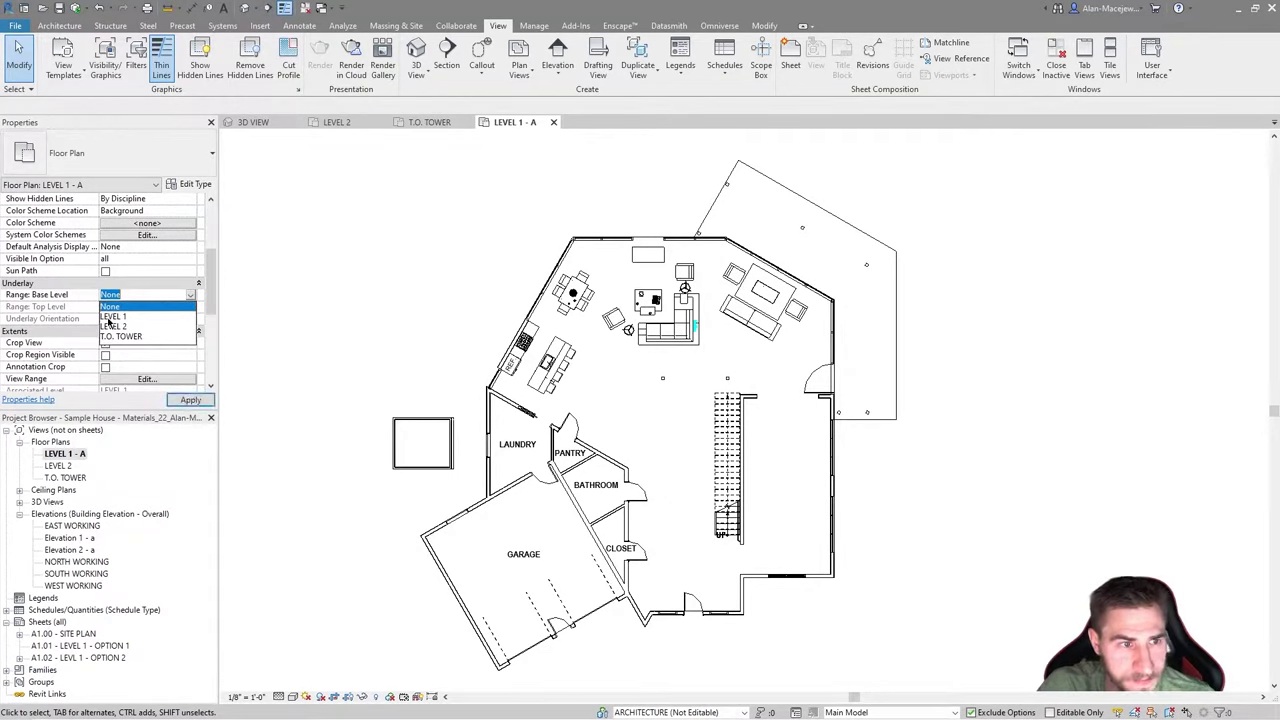
left_click(112, 316)
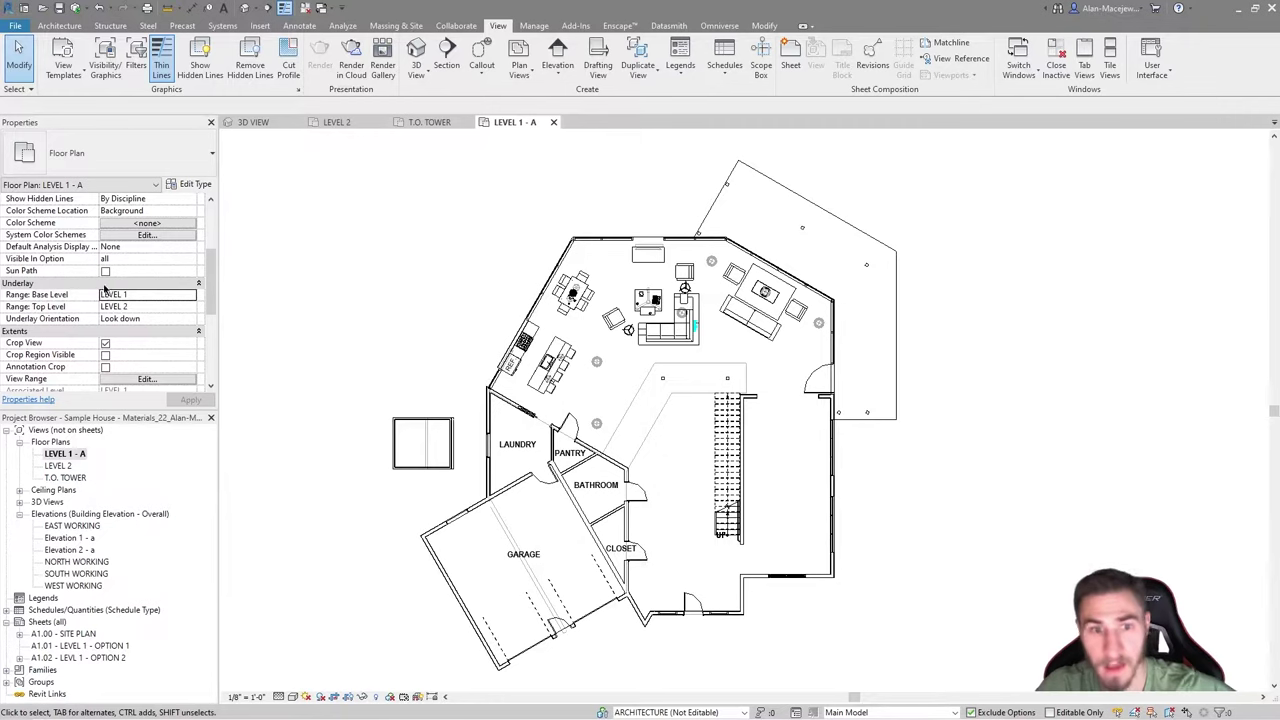
scroll(620, 281, "up", 1)
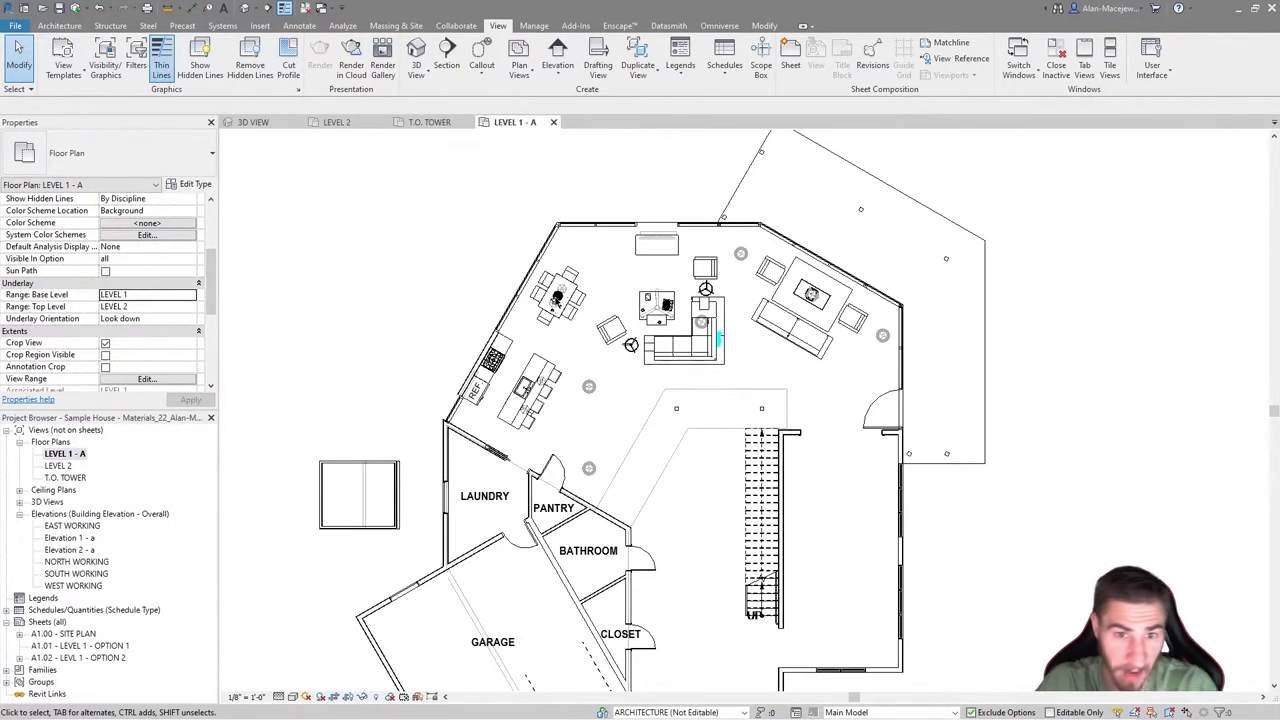
- Inspect the LEVEL 1 - A plan and set its underlay top level to T.O. TOWER
scroll(634, 296, "up", 2)
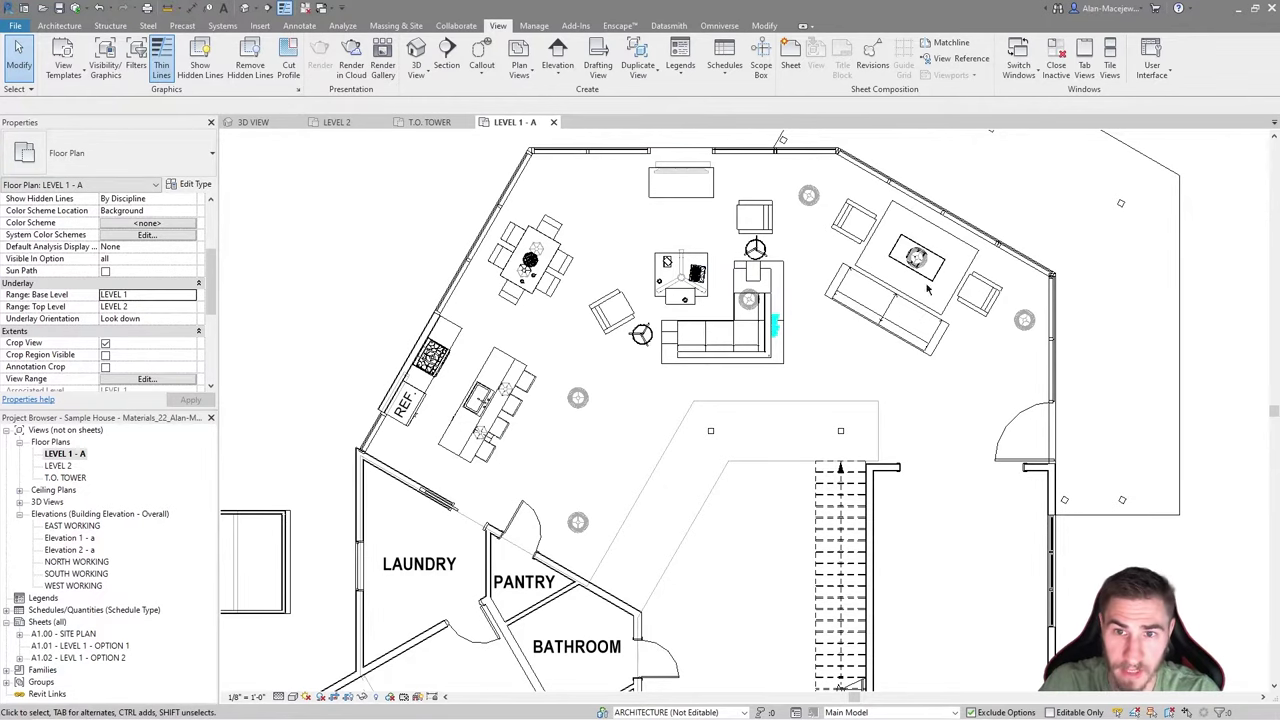
scroll(697, 330, "down", 1)
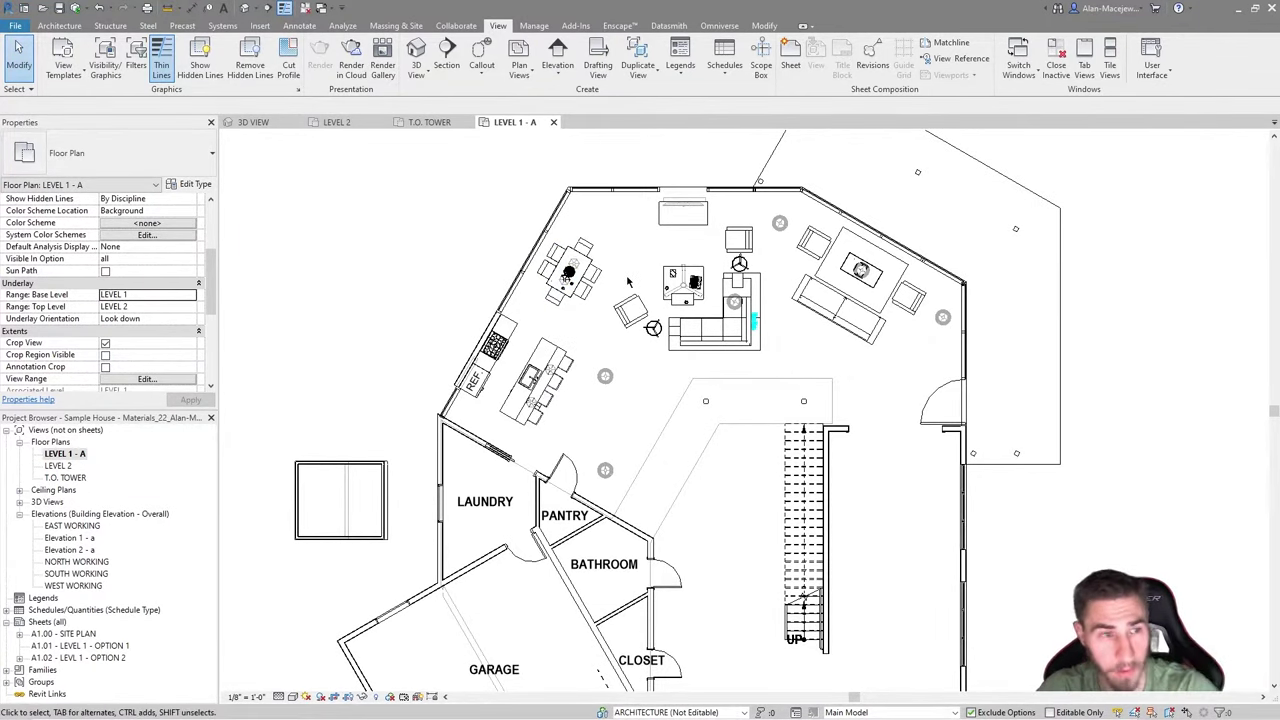
scroll(325, 262, "down", 1)
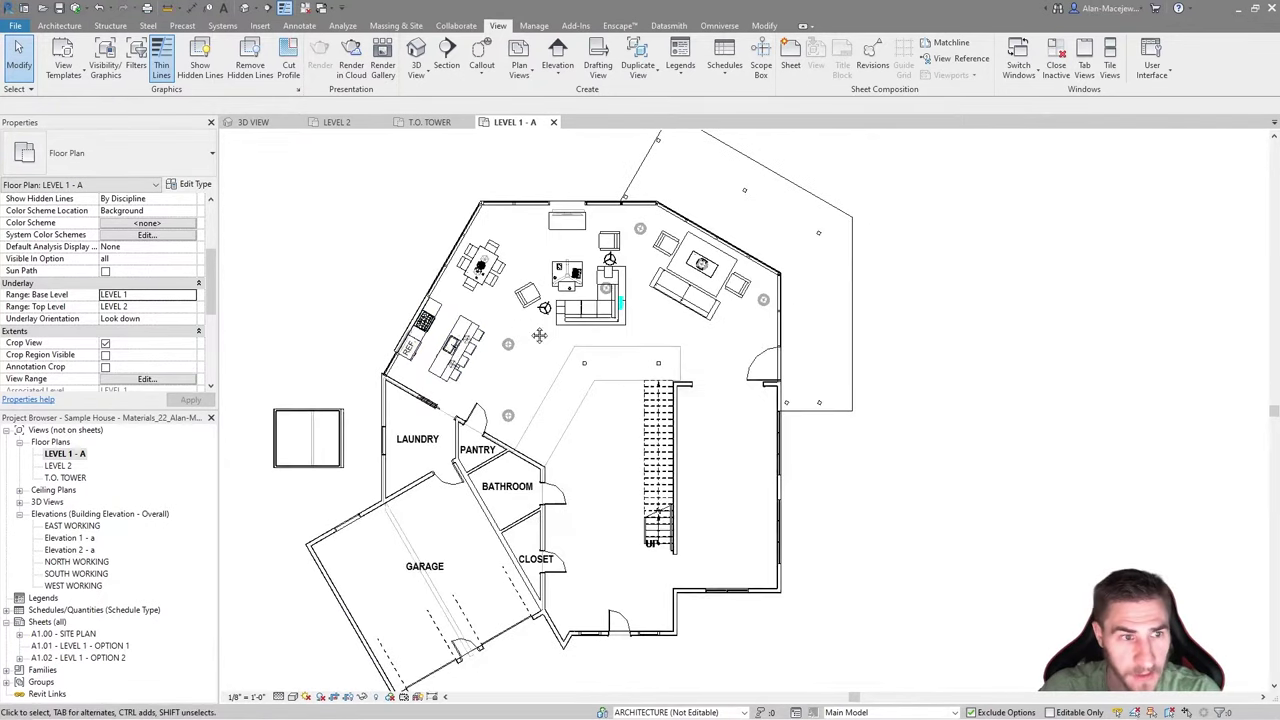
left_click(135, 306)
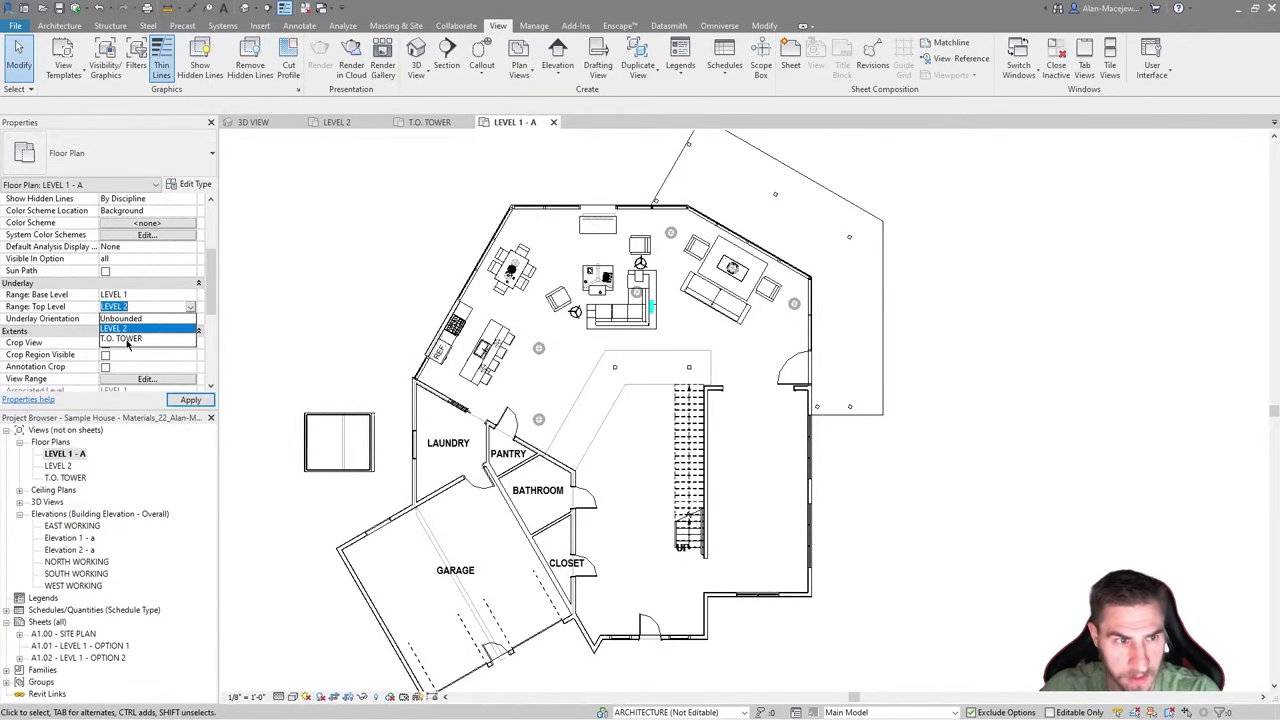
left_click(126, 339)
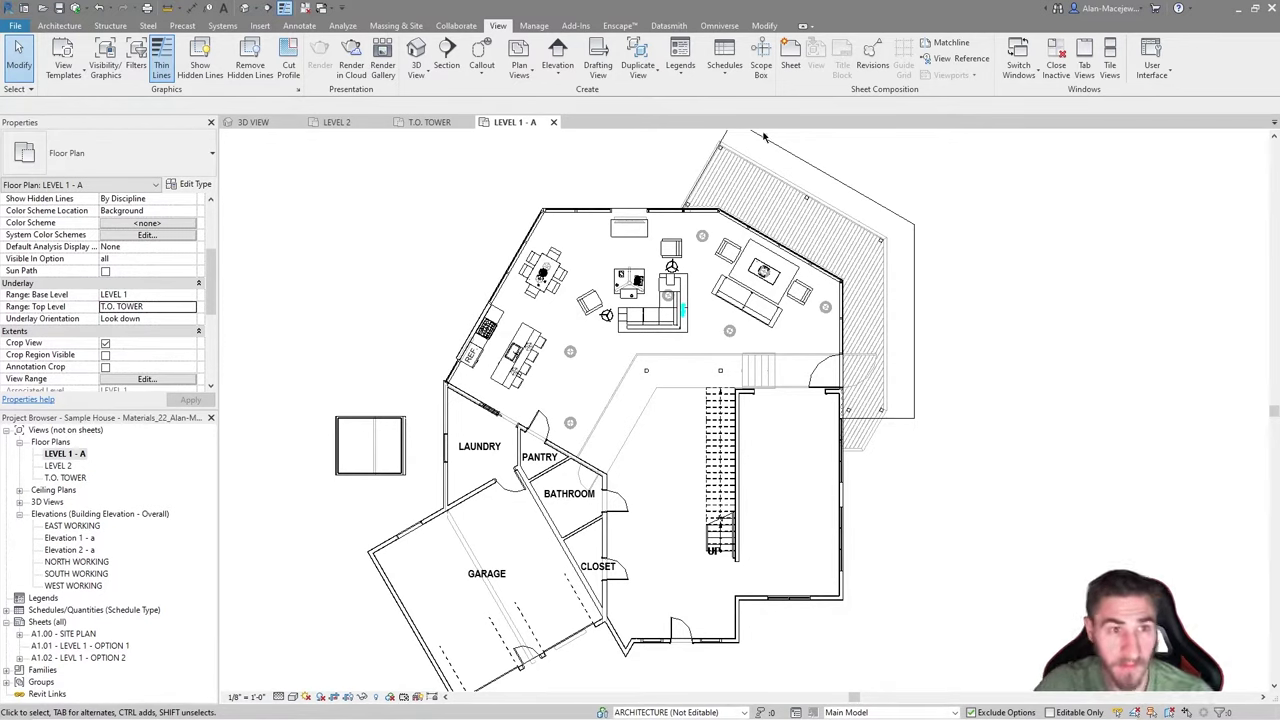
- Examine the raised deck and its railing in the 3D view, and return to the LEVEL 1 - A plan
left_click(236, 122)
scroll(423, 471, "up", 5)
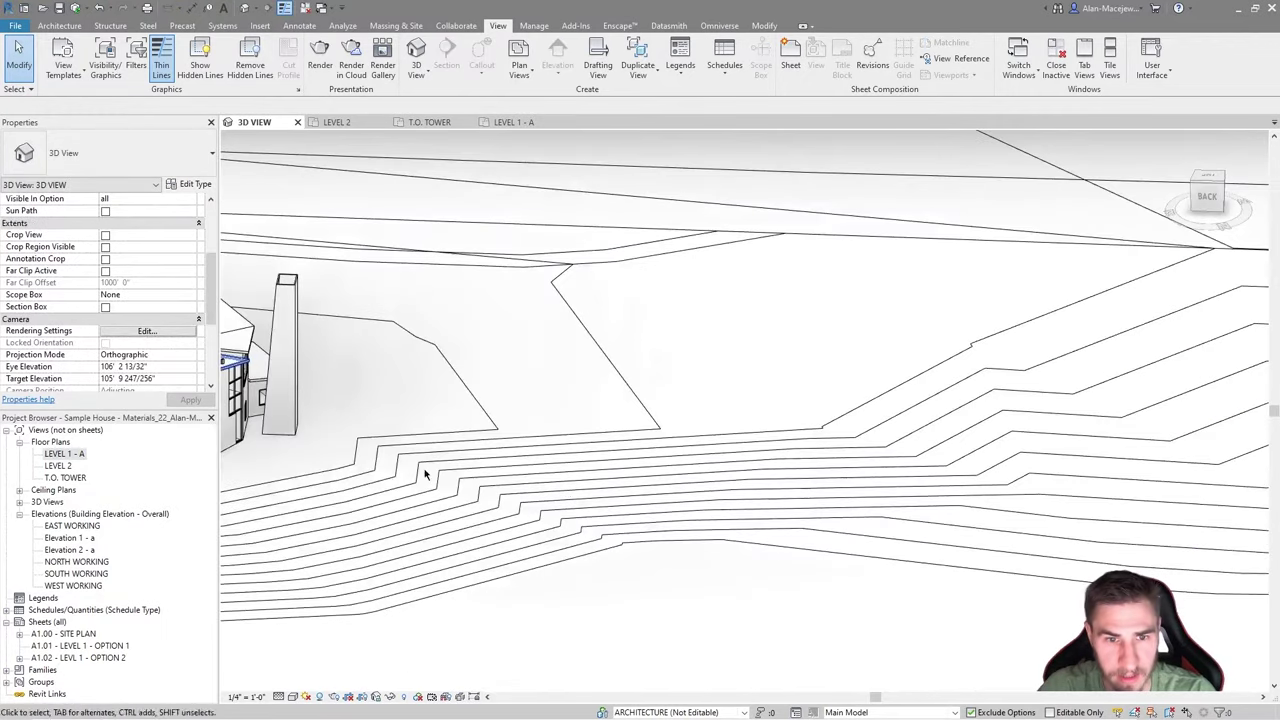
middle_click_drag(423, 471, 627, 510)
scroll(440, 420, "up", 10)
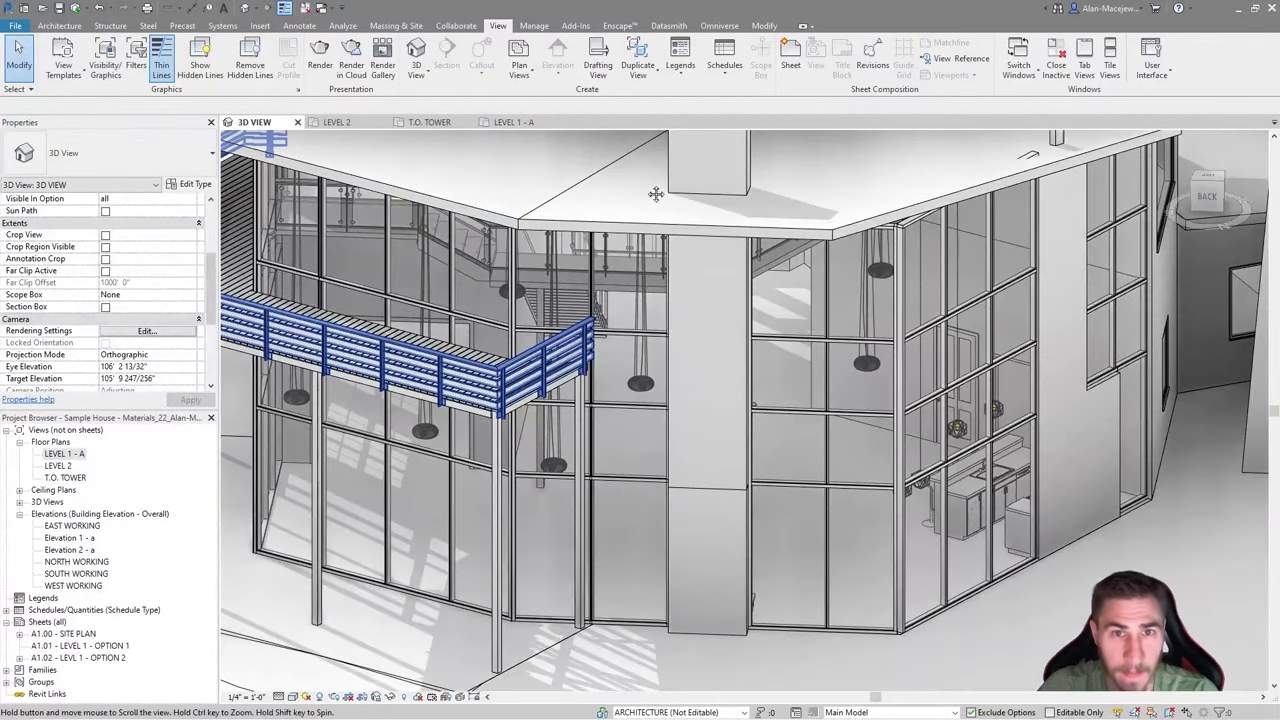
scroll(655, 193, "down", 10)
left_click(512, 122)
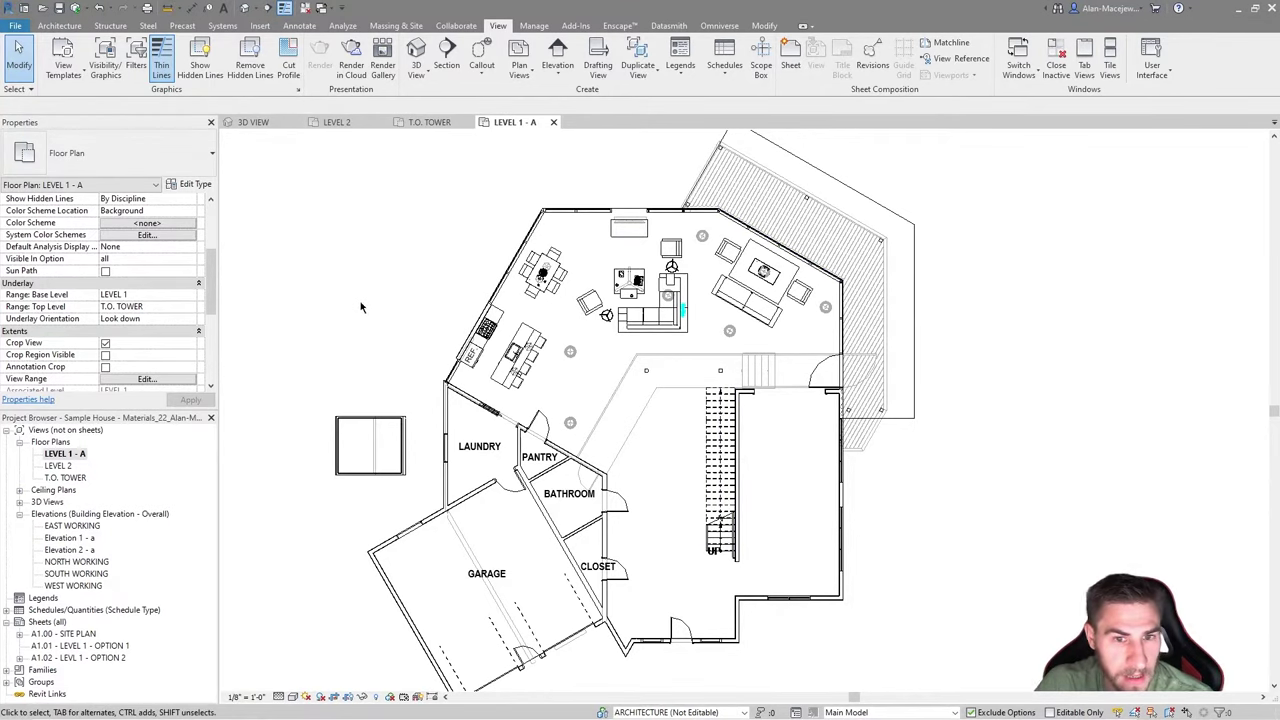
- Set the LEVEL 1 - A plan's underlay top level to LEVEL 2 and the underlay orientation to Look up
left_click(191, 307)
left_click(130, 330)
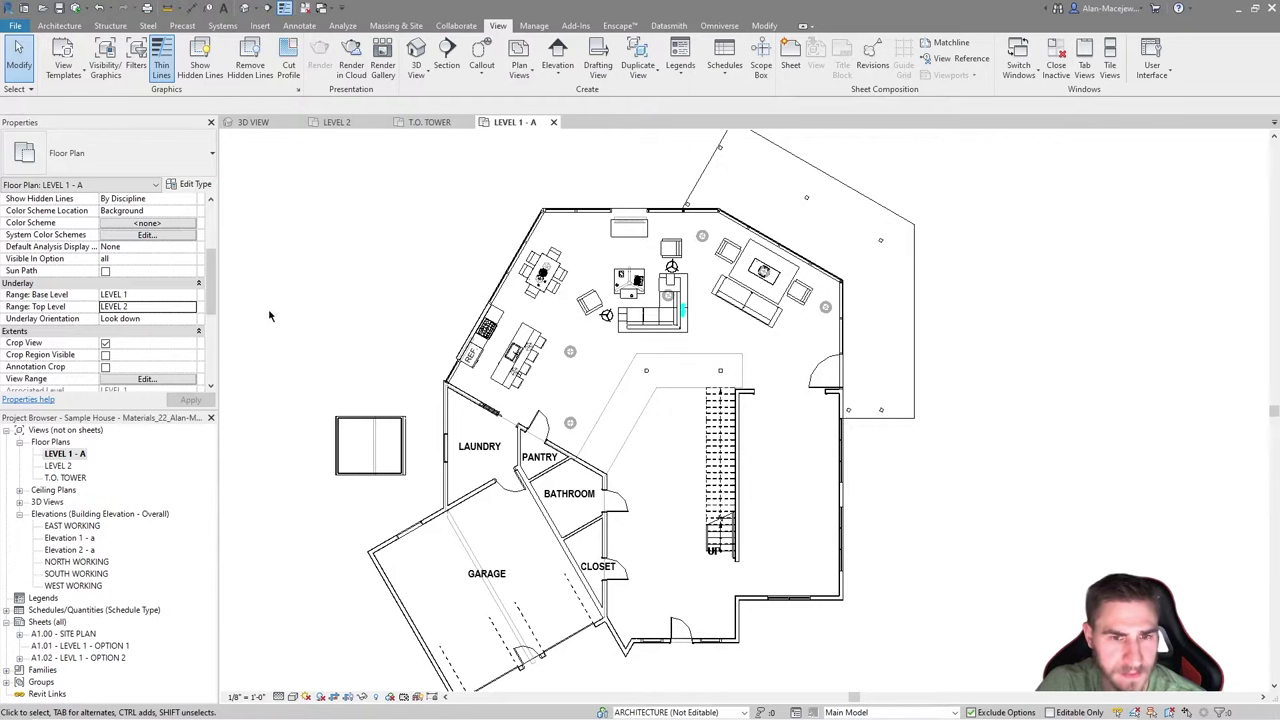
left_click(180, 318)
left_click(138, 341)
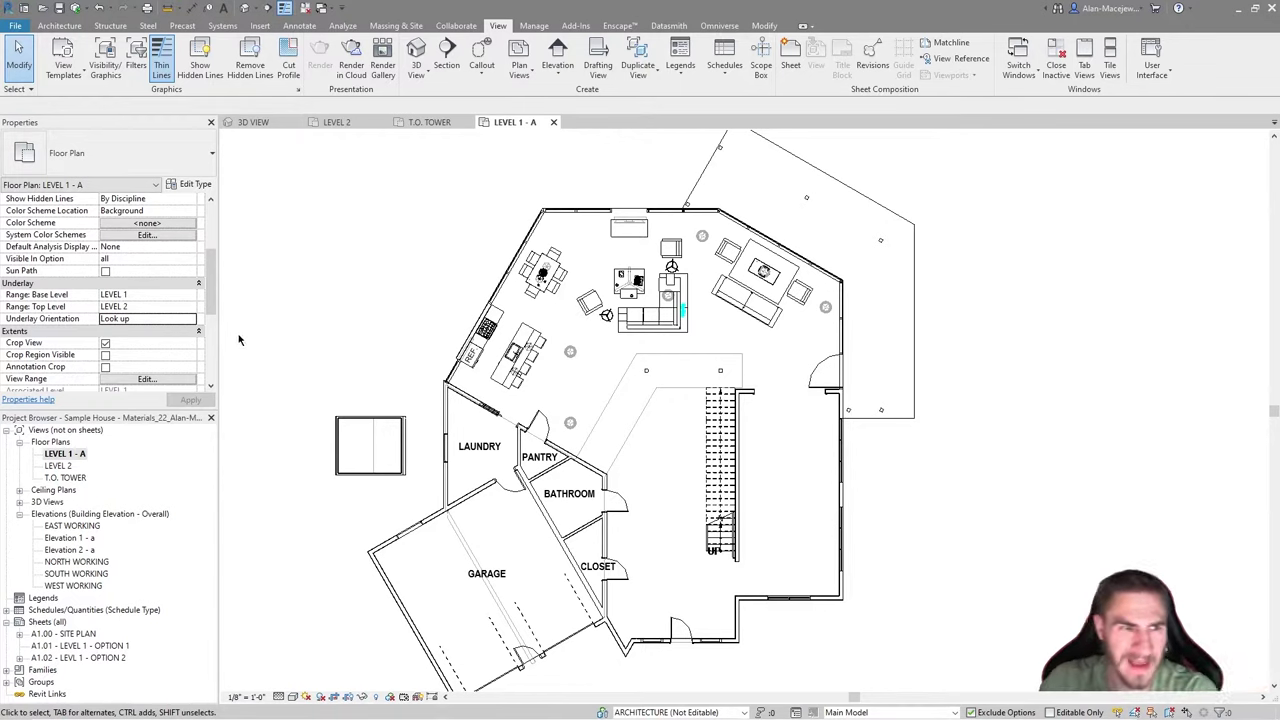
- Set the LEVEL 1 - A plan's underlay top level to Unbounded and turn on the Roofs category in its visibility overrides
left_click(187, 307)
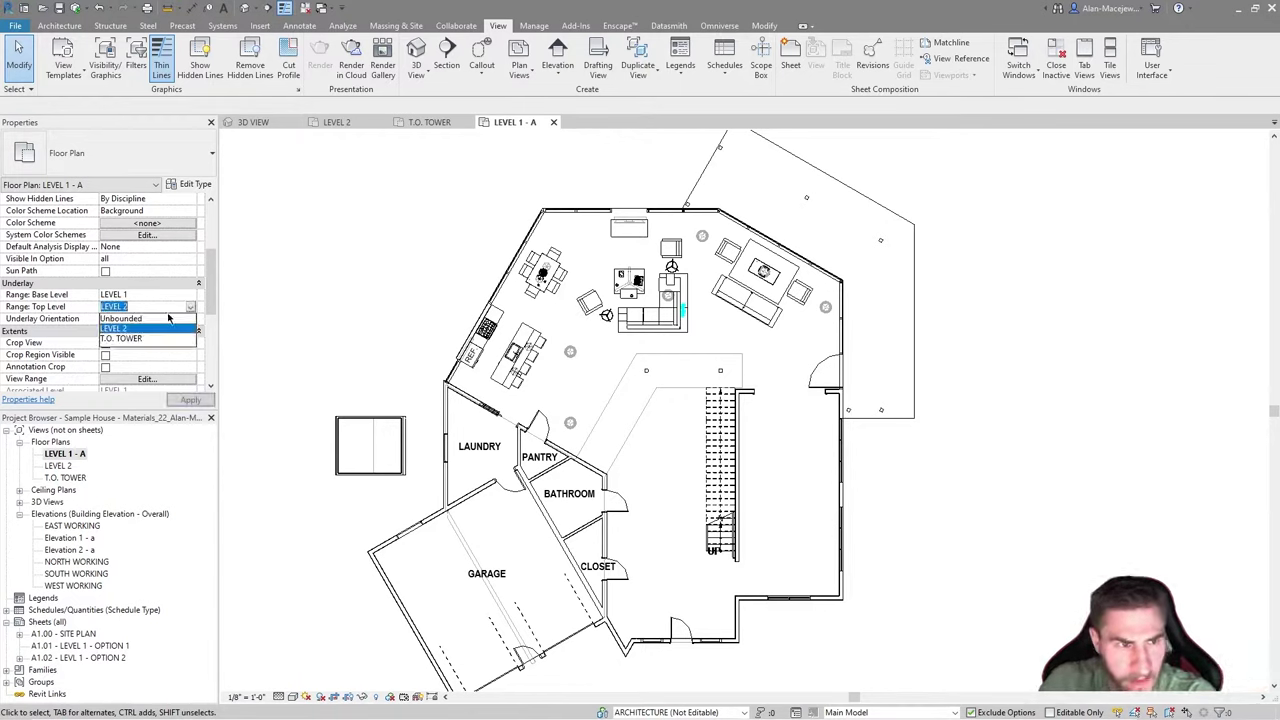
left_click(125, 338)
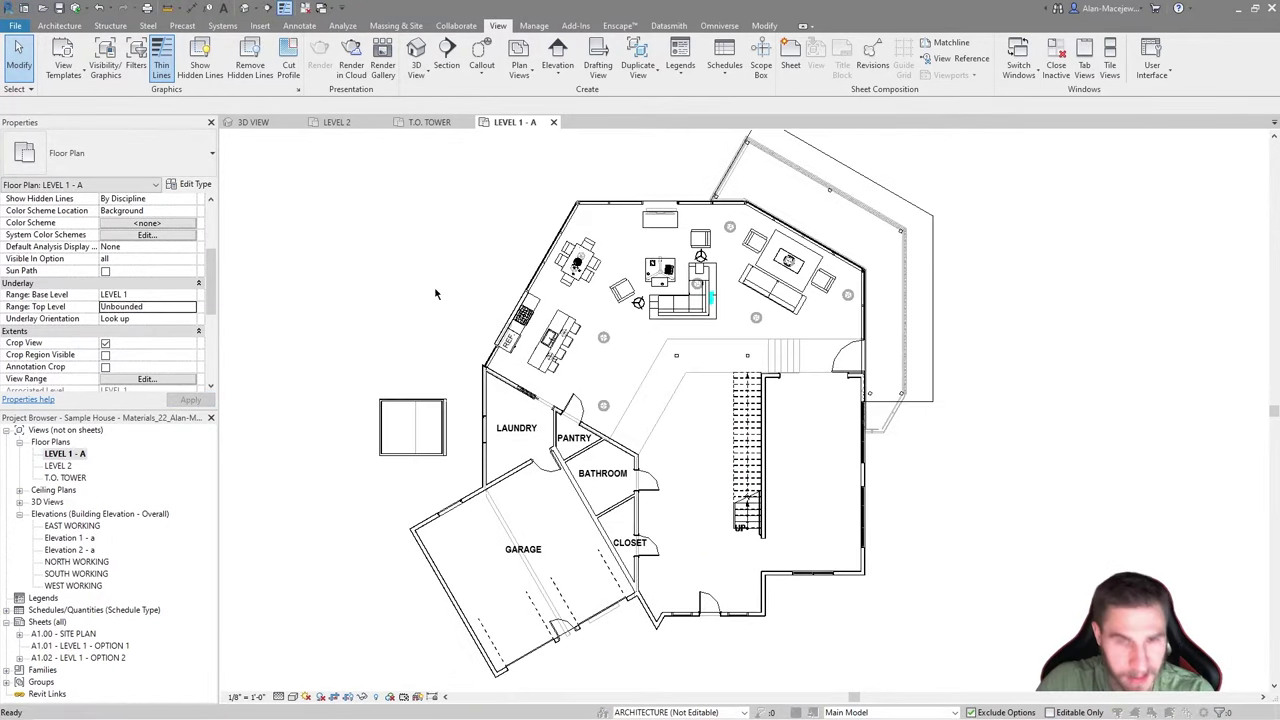
key("v")
key("g")
left_click(590, 366)
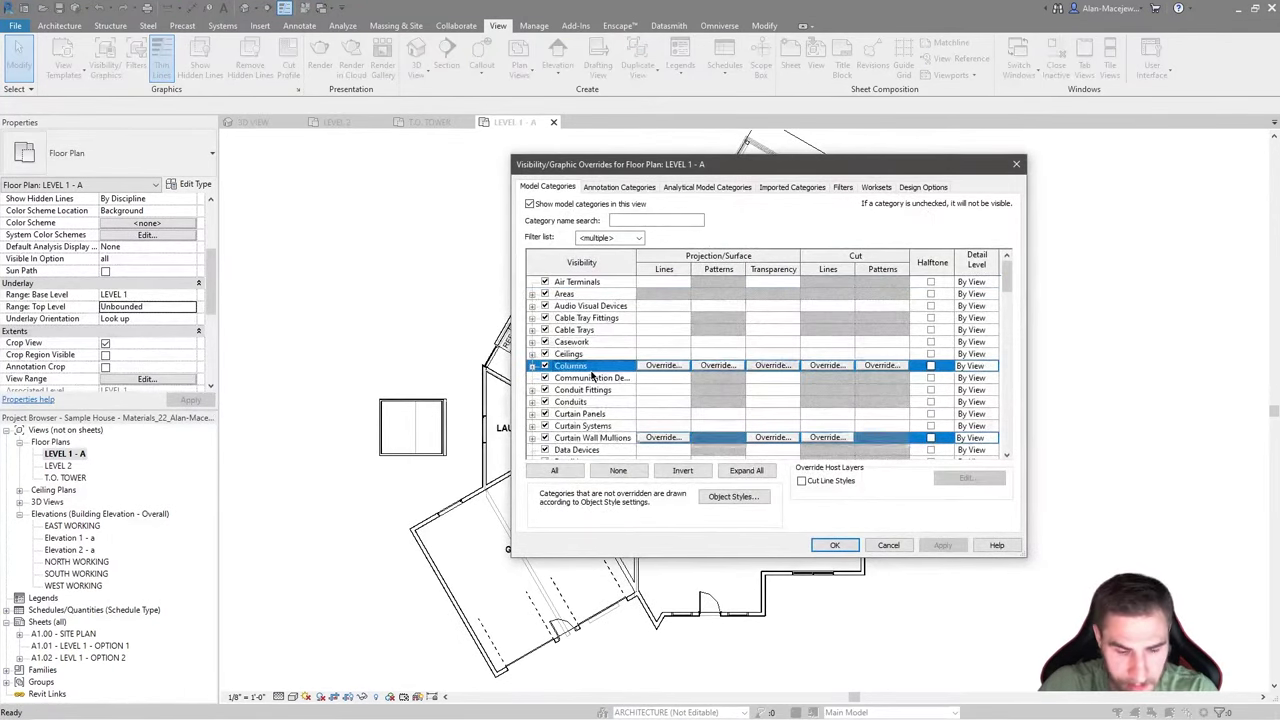
key("r")
scroll(580, 430, "down", 1)
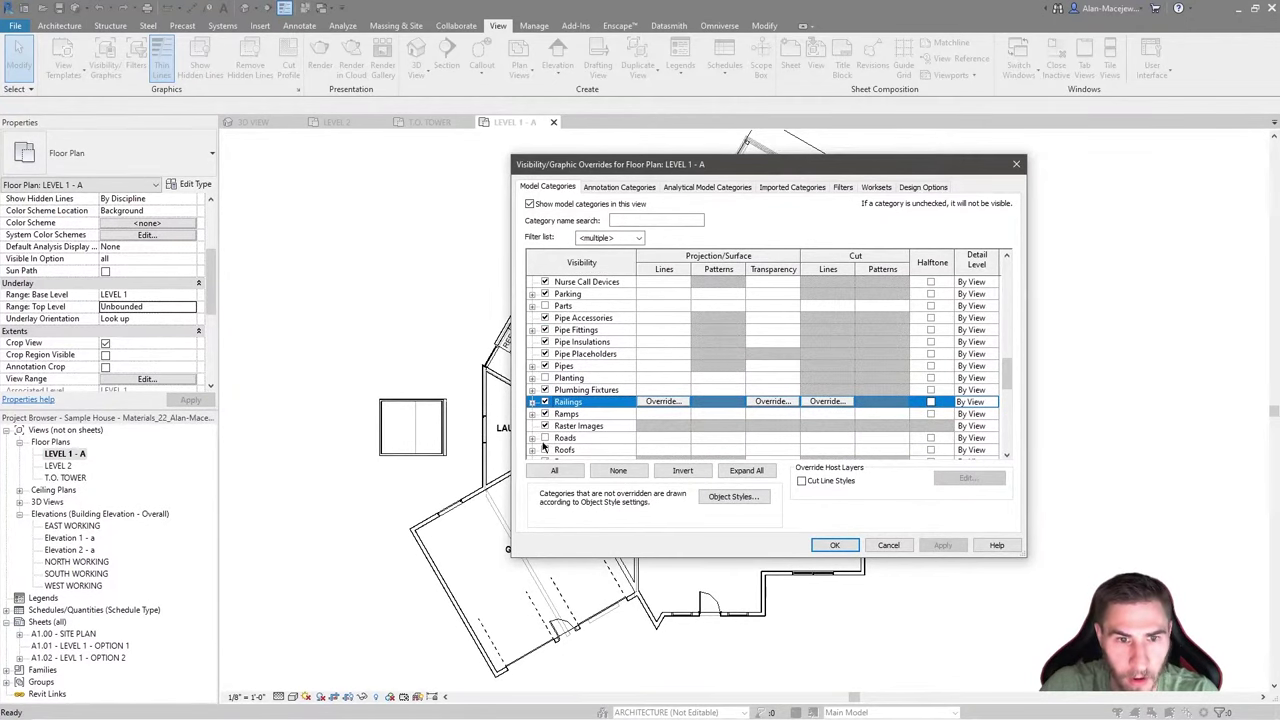
left_click(545, 438)
left_click(834, 545)
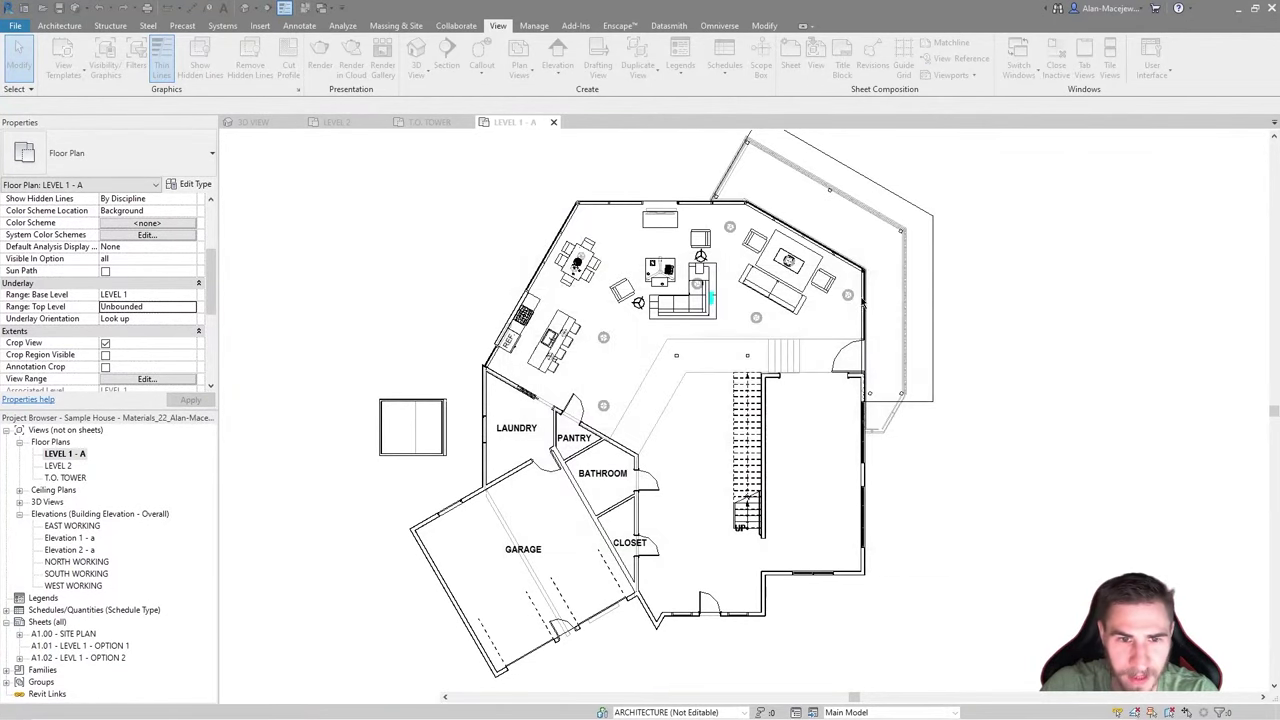
middle_click_drag(975, 299, 970, 319)
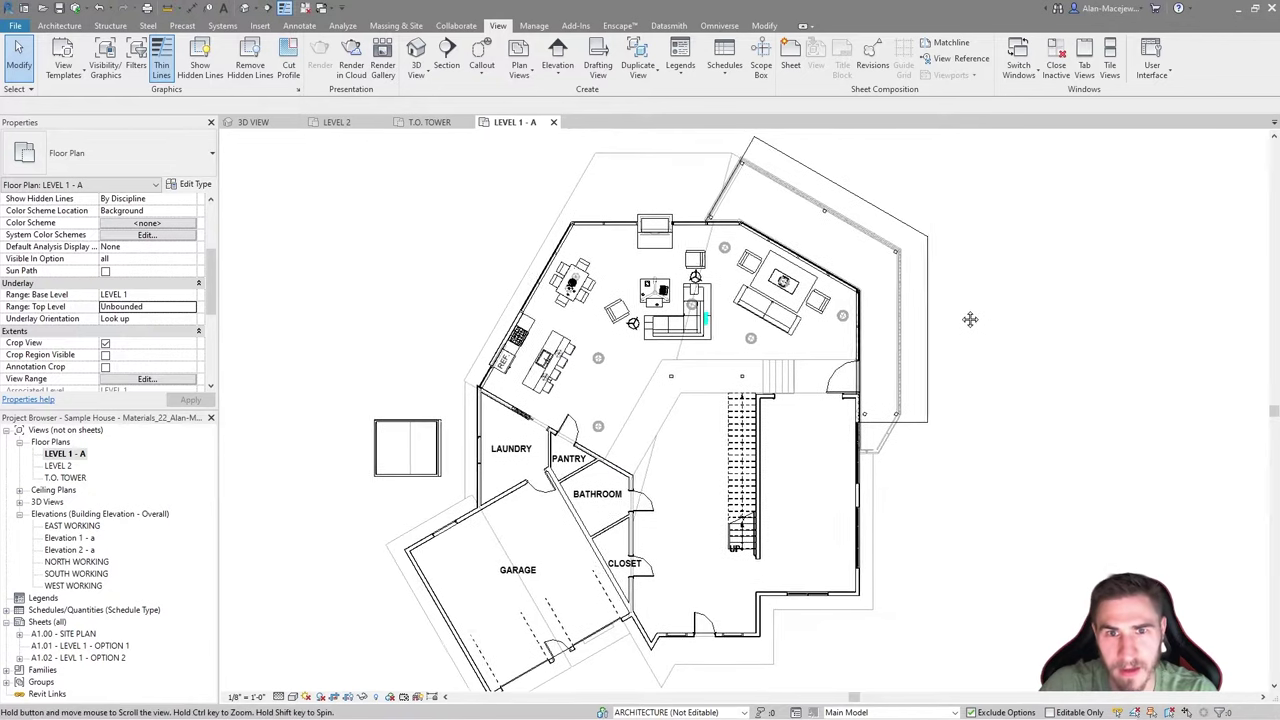
scroll(970, 319, "down", 2)
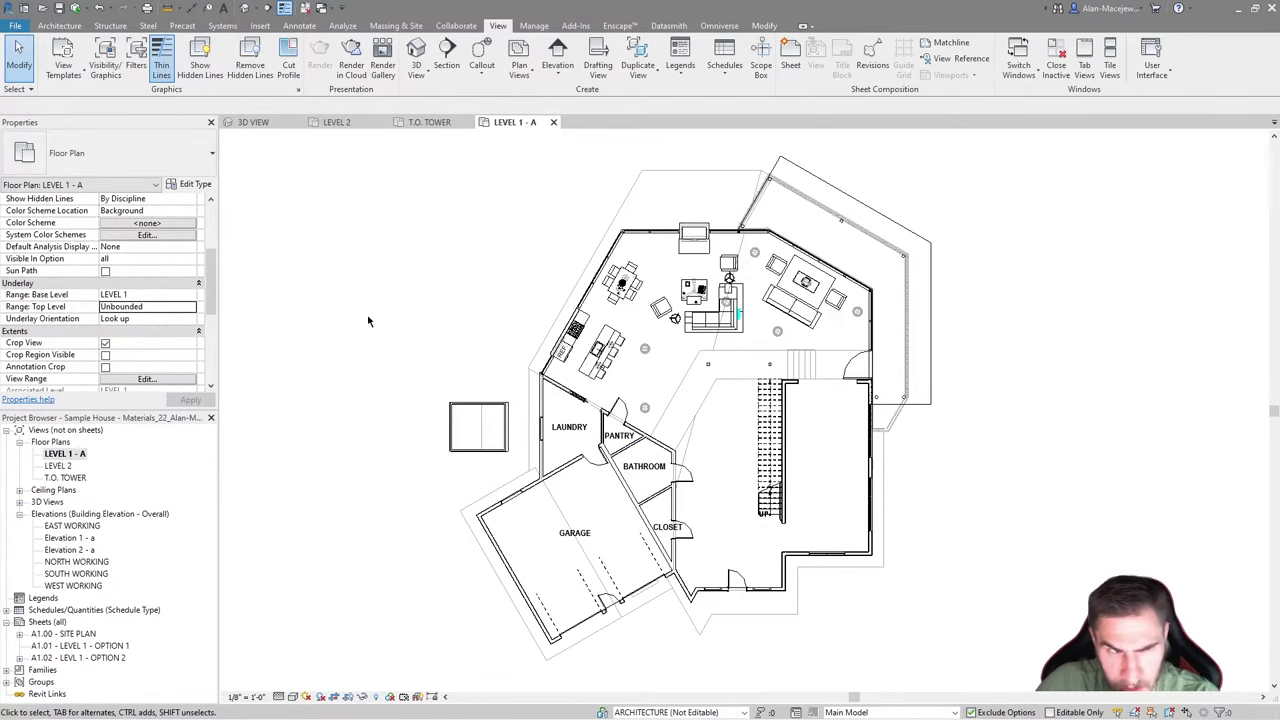
- Set the LEVEL 1 - A plan's underlay base level to LEVEL 2 and apply it
left_click(193, 295)
left_click(190, 295)
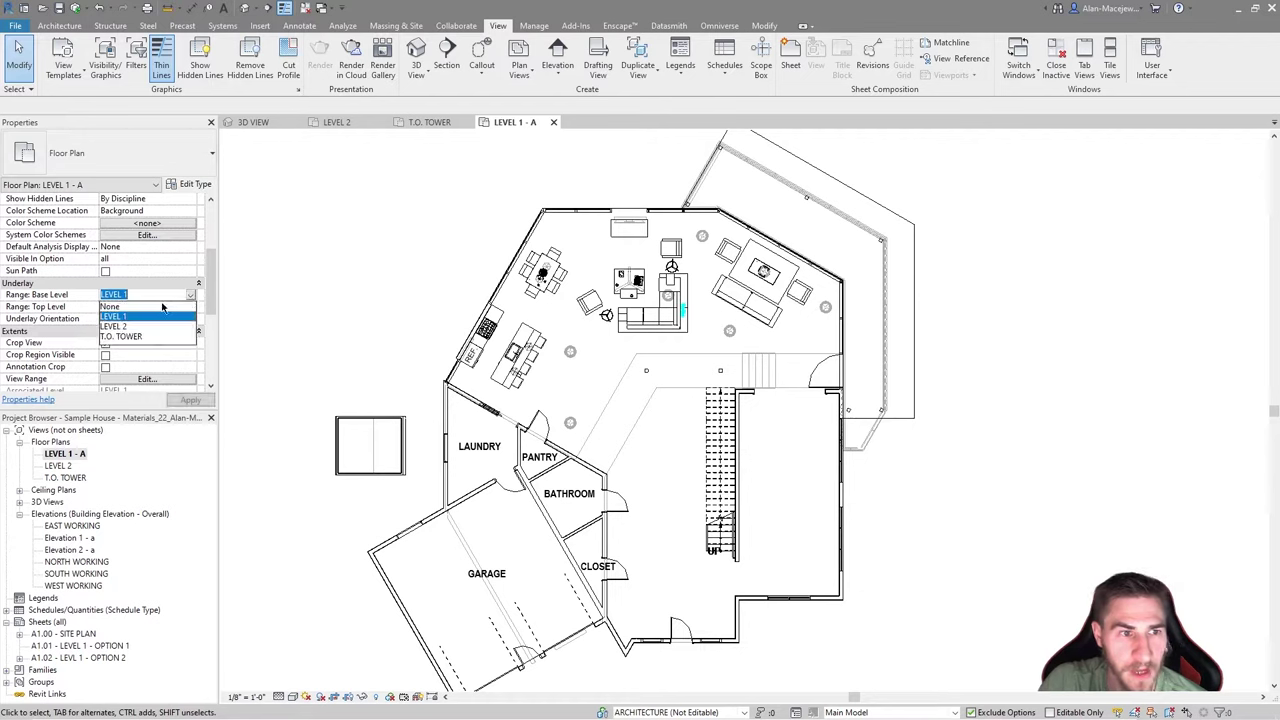
left_click(130, 320)
left_click(190, 399)
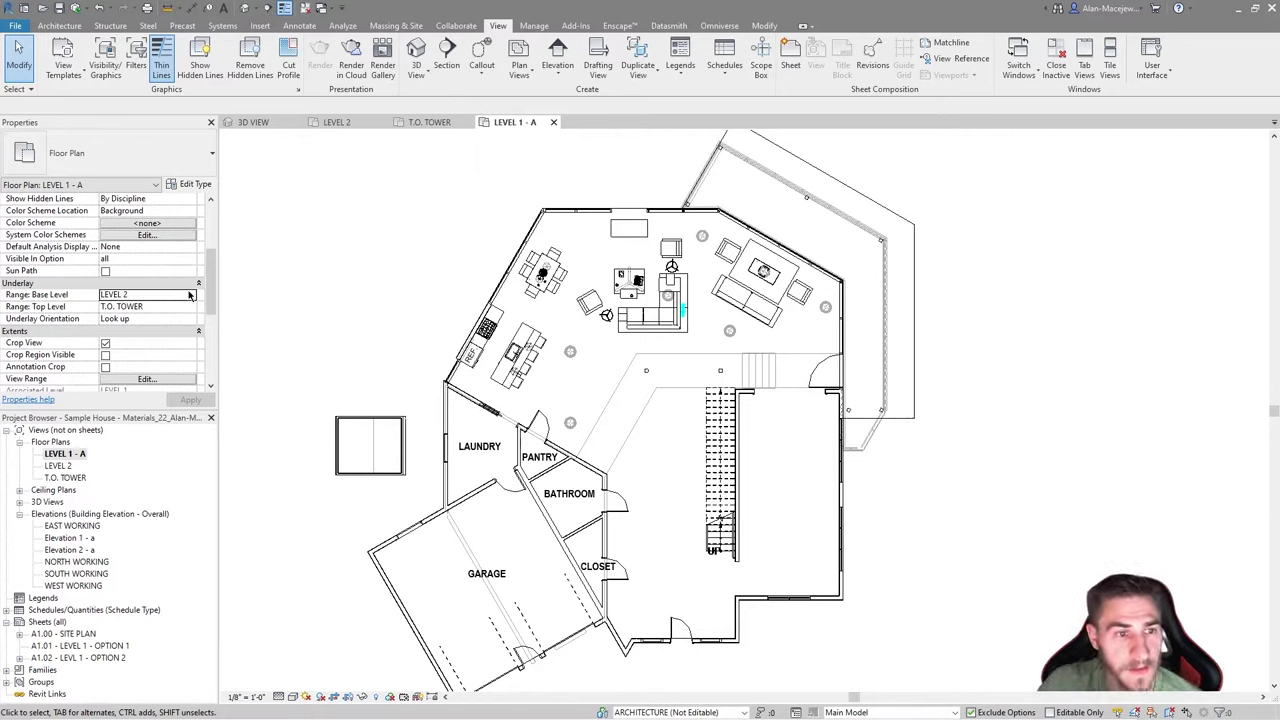
- Set the LEVEL 1 - A plan's underlay base level to T.O. TOWER and inspect the detached tower beside the laundry
left_click(189, 294)
left_click(128, 335)
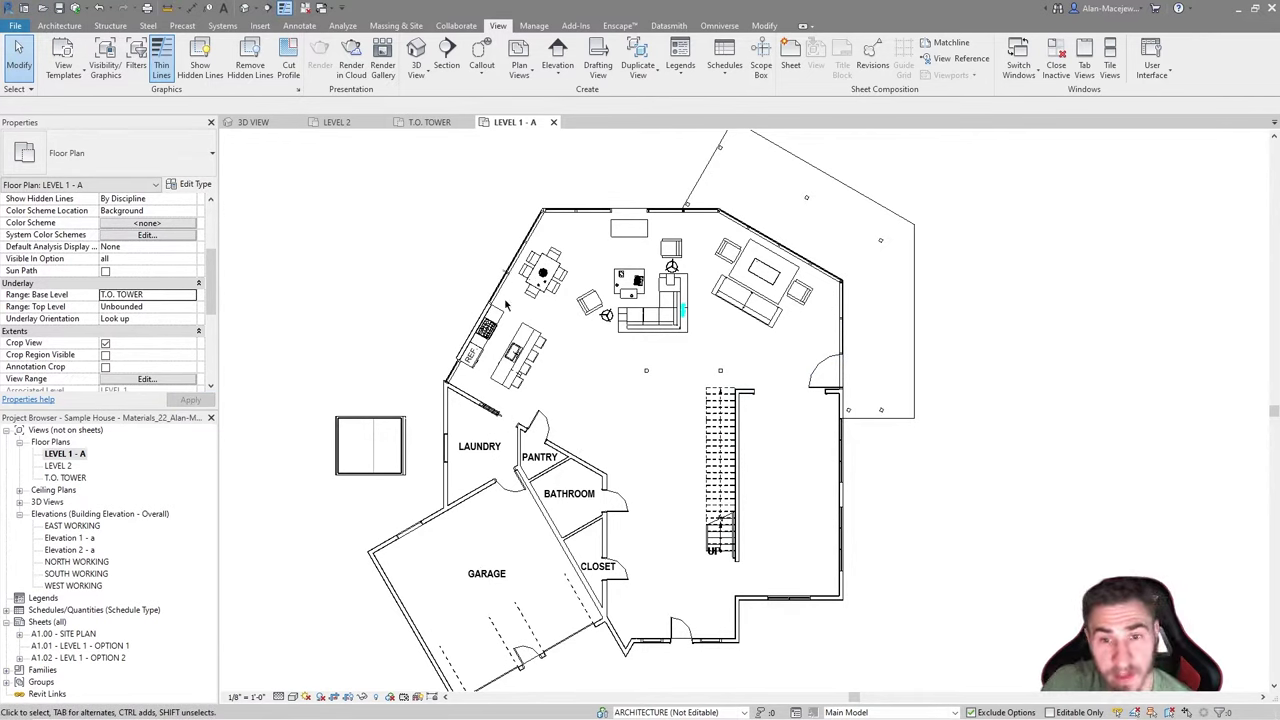
scroll(388, 449, "up", 2)
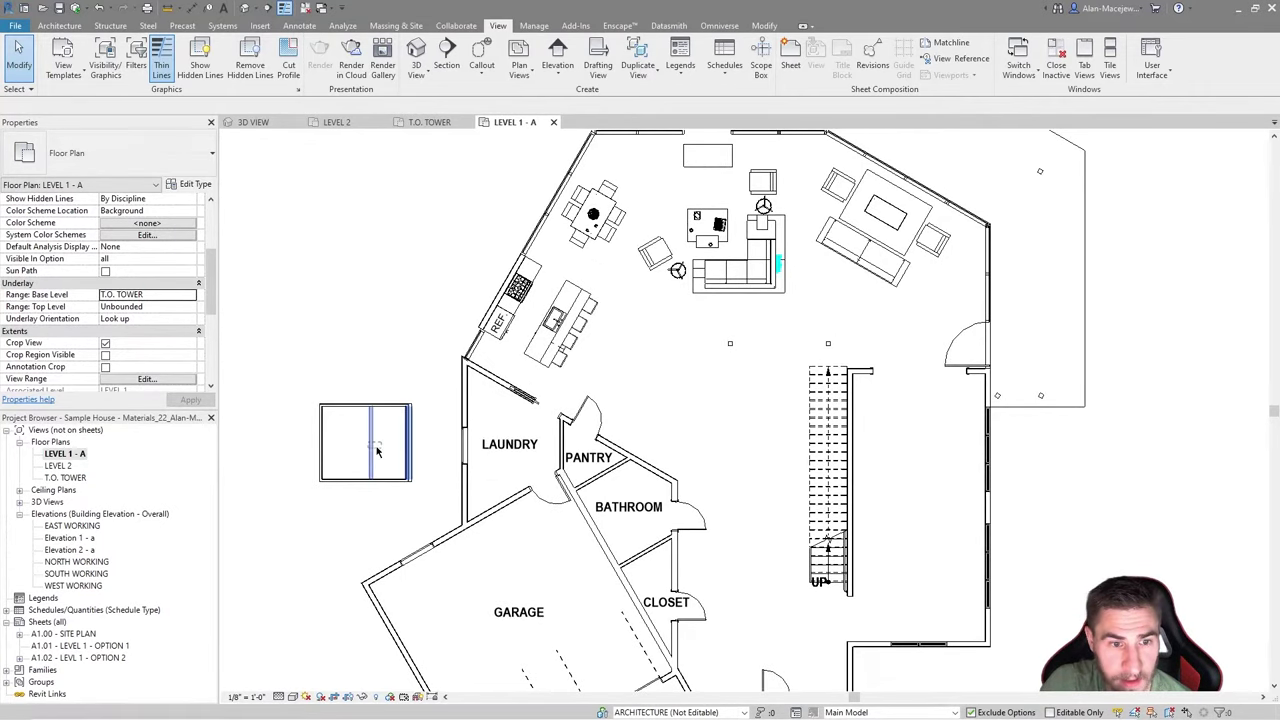
scroll(374, 445, "up", 1)
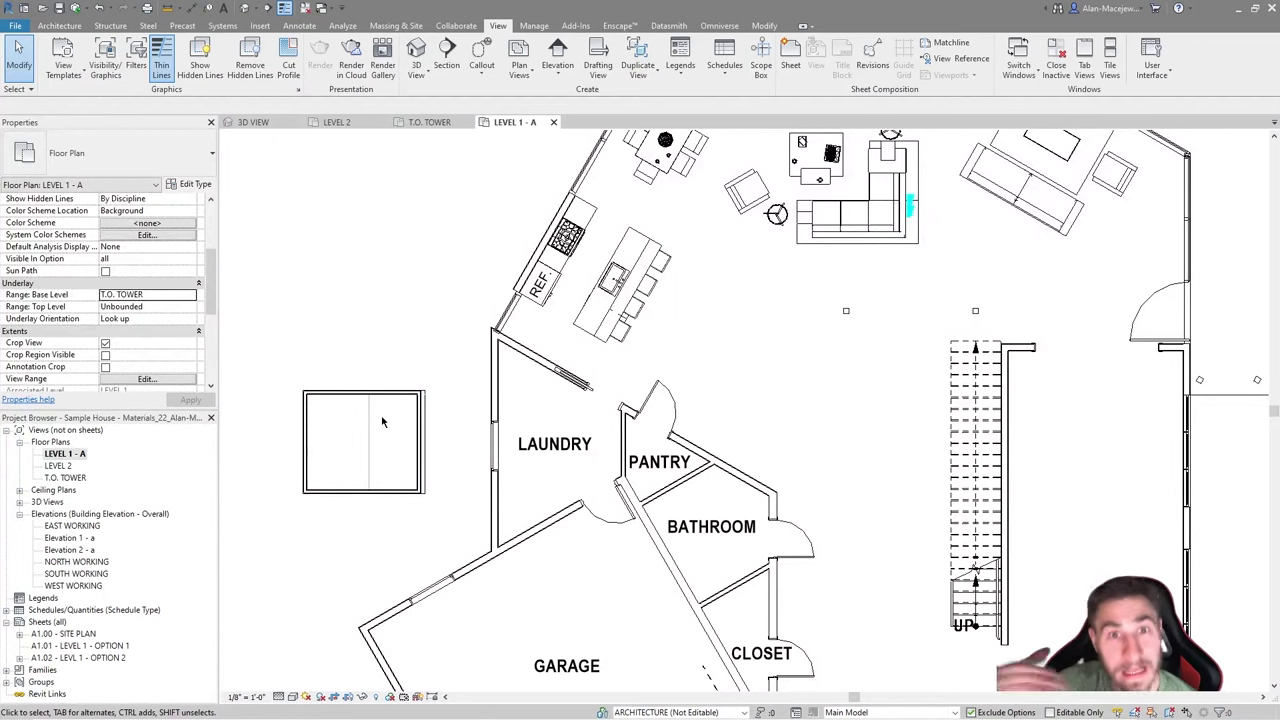
scroll(312, 370, "down", 3)
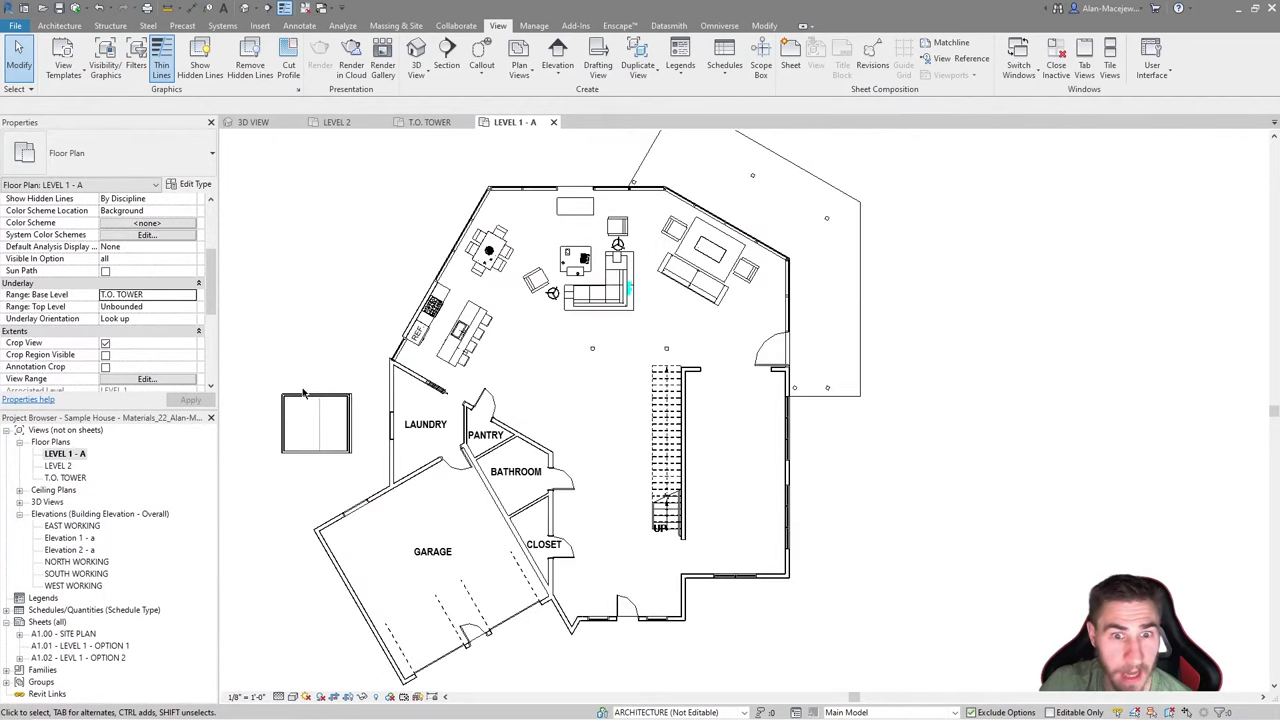
scroll(330, 360, "up", 1)
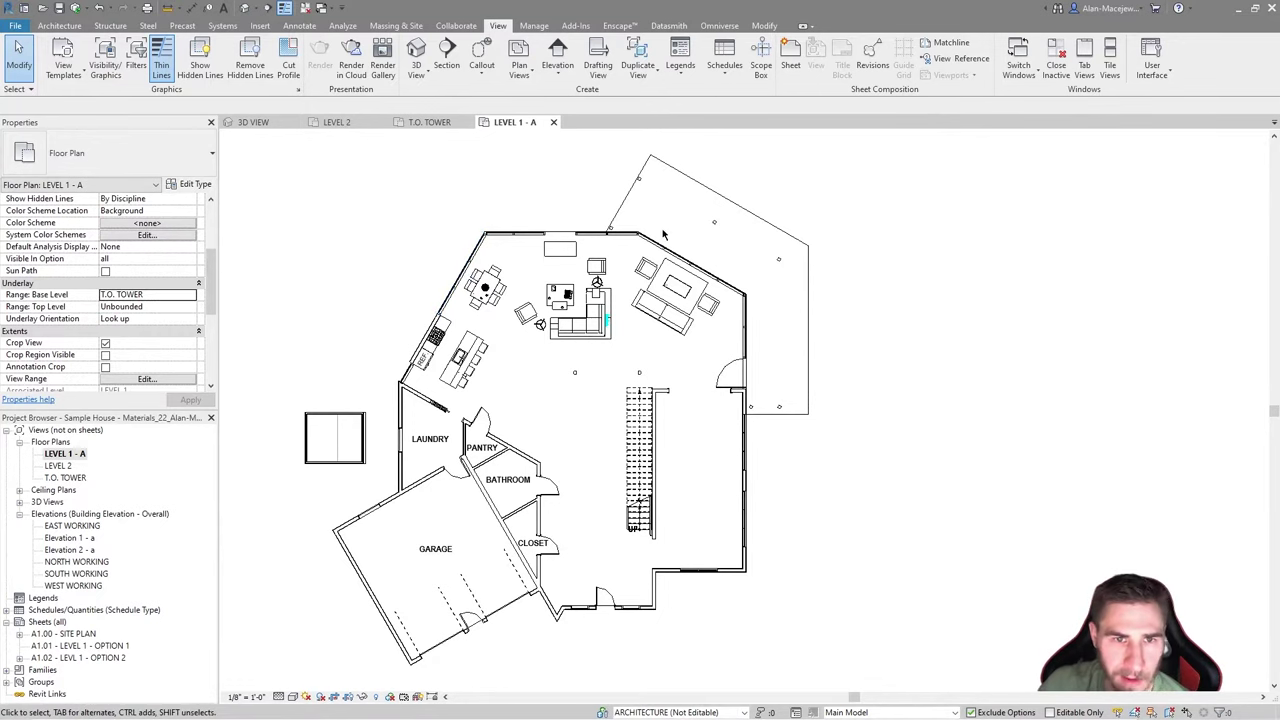
- Set the LEVEL 1 - A plan's underlay range from base level LEVEL 1 to top level Unbounded
left_click(148, 294)
left_click(192, 307)
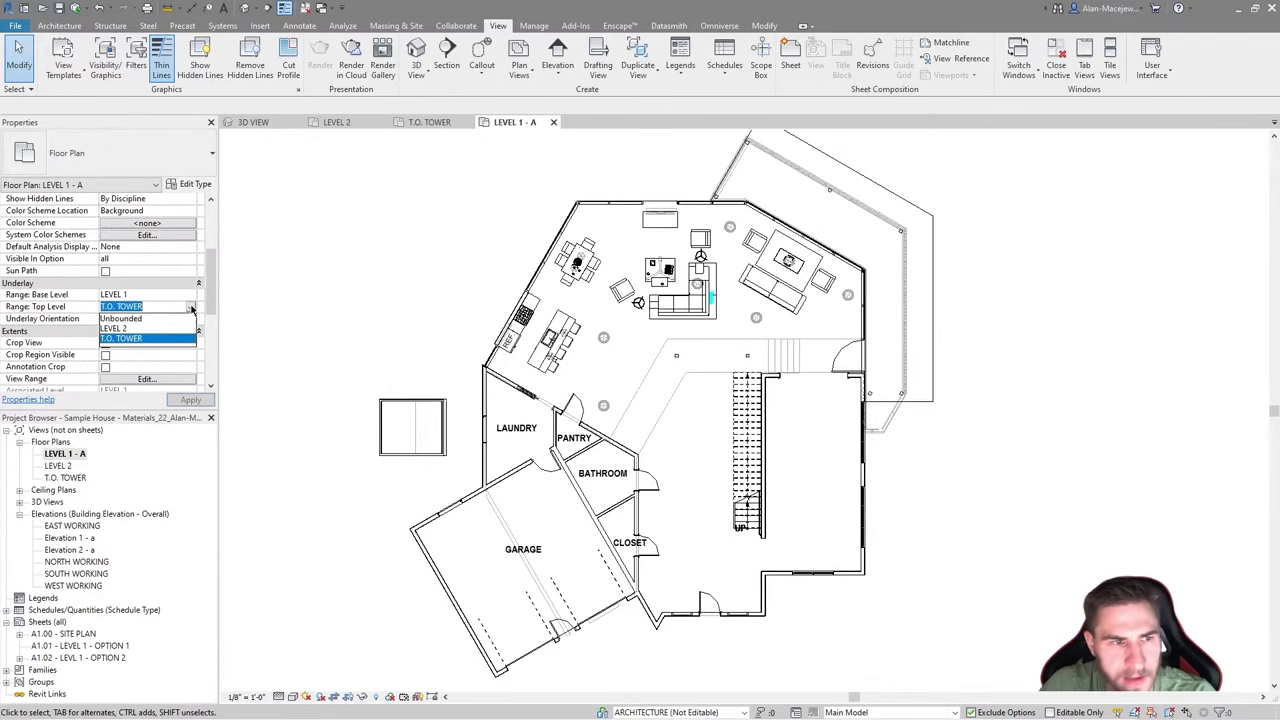
left_click(125, 319)
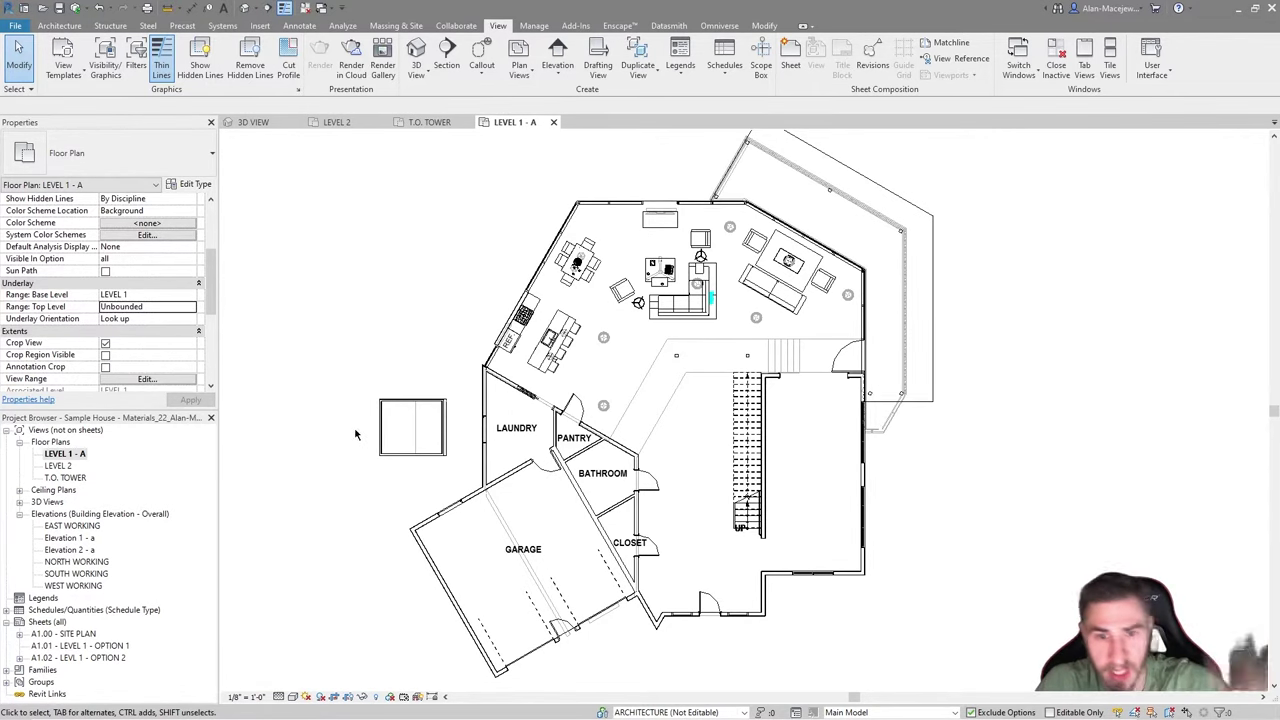
- Make the Roofs category visible in the LEVEL 1 - A plan's visibility overrides
key("v")
key("g")
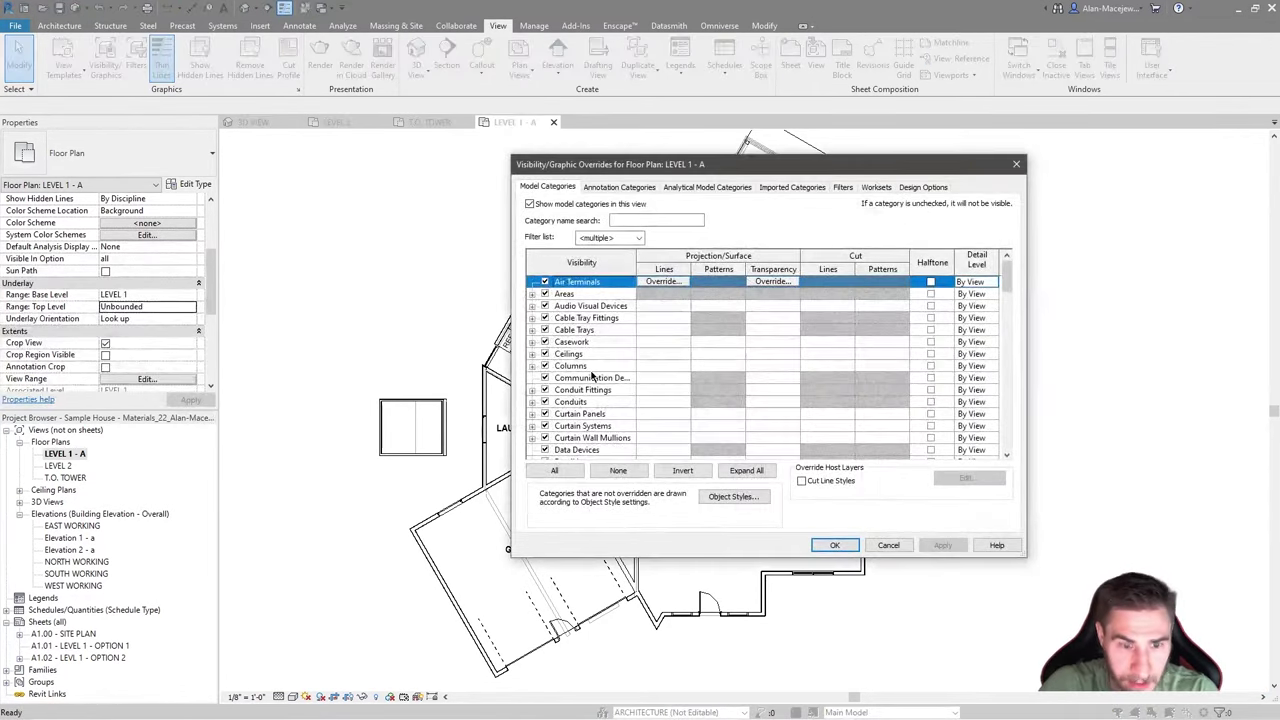
scroll(598, 428, "down", 10)
scroll(615, 410, "down", 1)
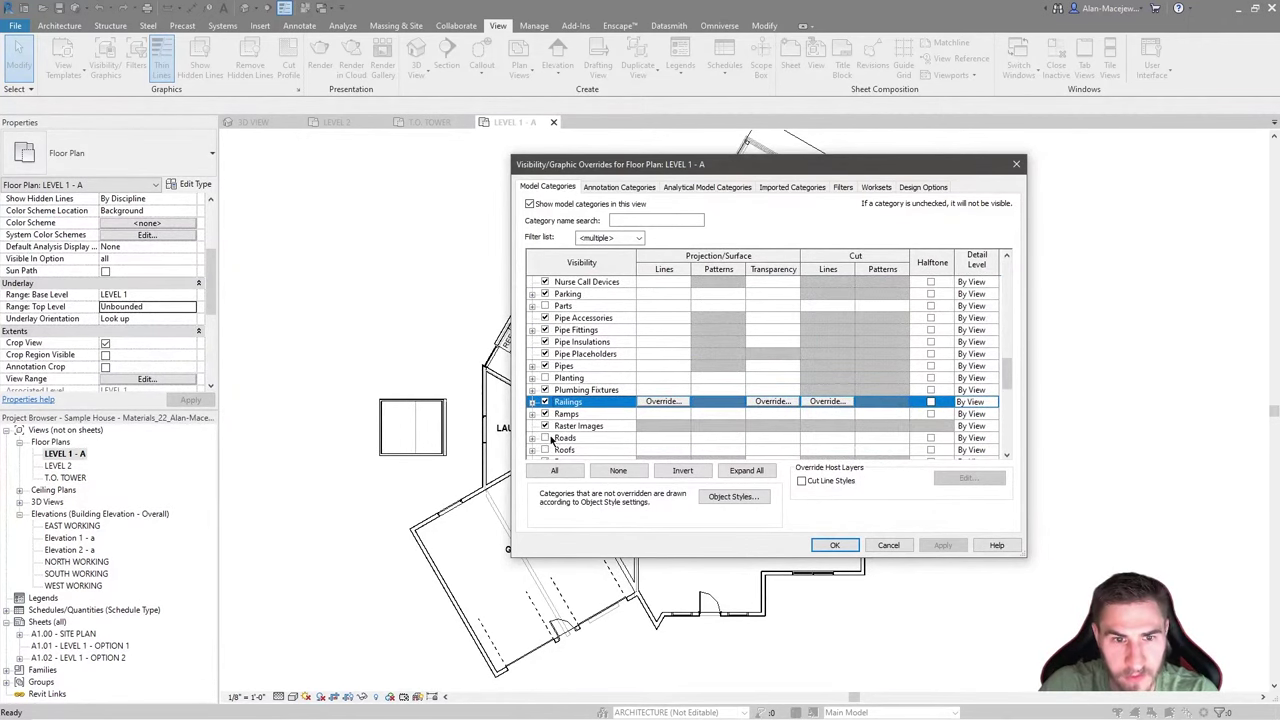
left_click(544, 449)
key("Return")
- Set the LEVEL 1 - A plan's underlay range from base level LEVEL 2 to top level T.O. TOWER
left_click(147, 294)
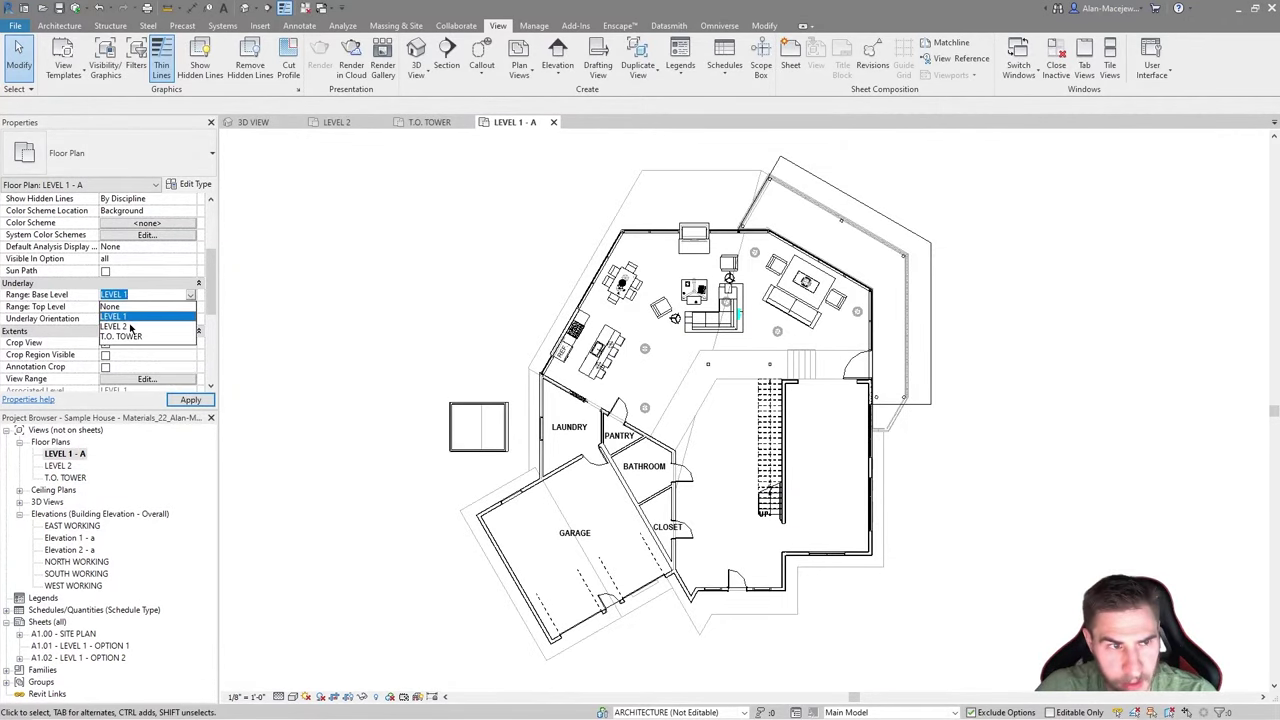
left_click(133, 327)
left_click(147, 306)
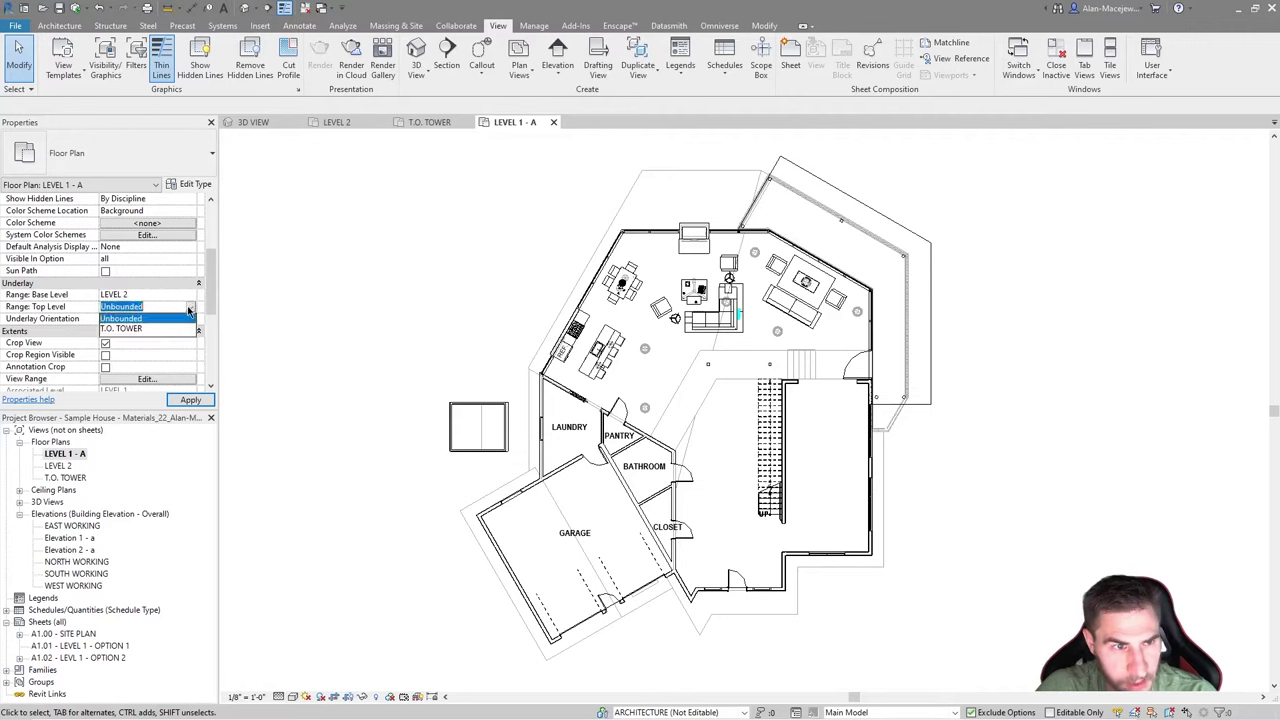
left_click(125, 336)
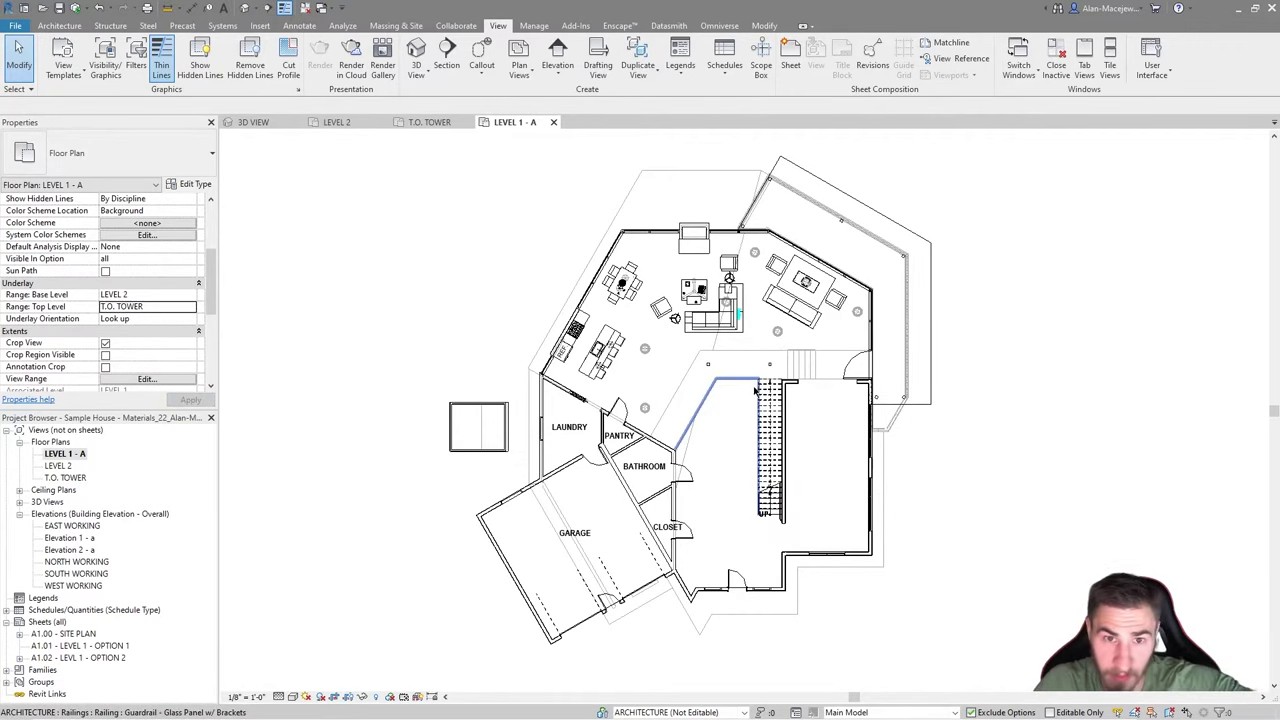
- Set the LEVEL 1 - A plan's underlay orientation to Look down and its base level to LEVEL 1
left_click(192, 319)
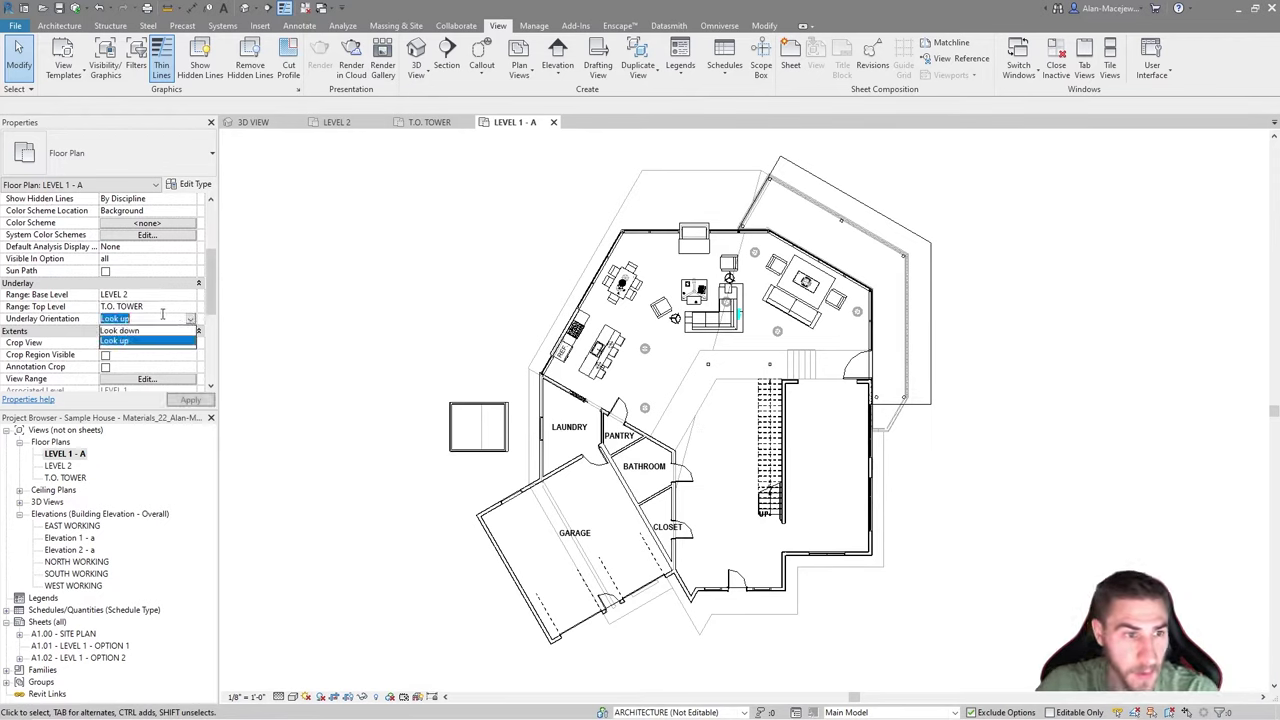
left_click(142, 332)
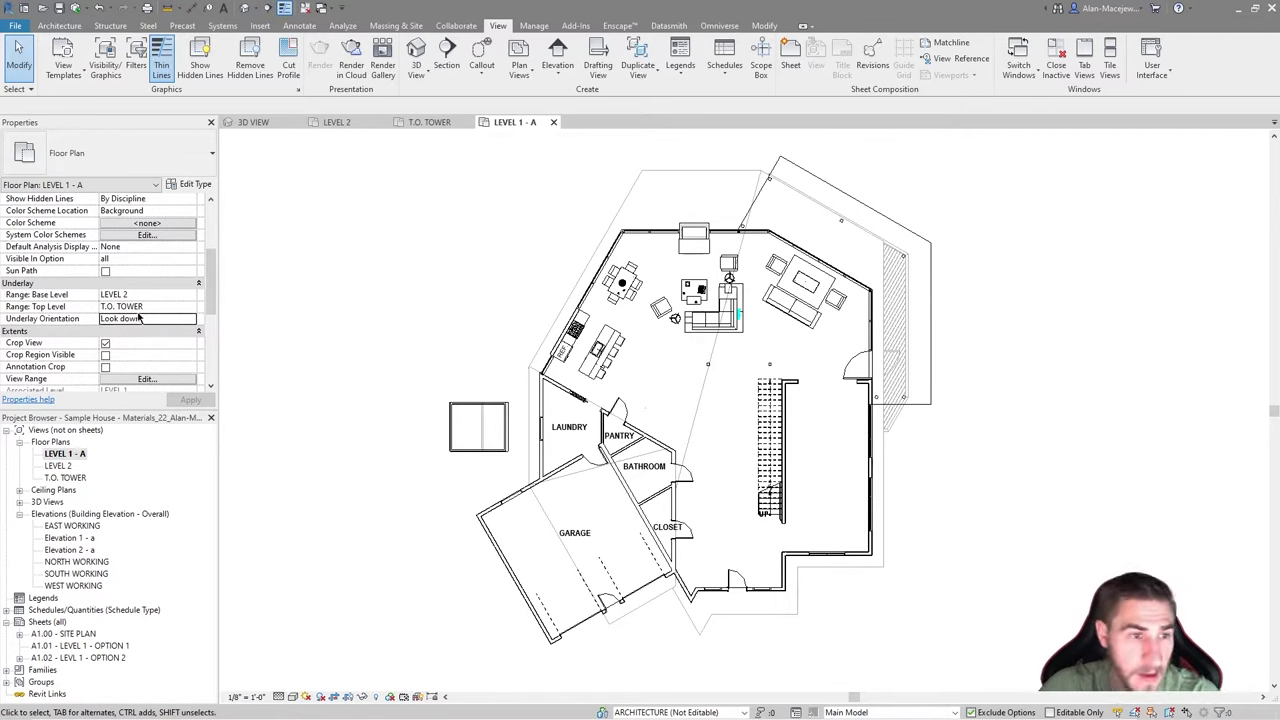
left_click(190, 296)
left_click(120, 309)
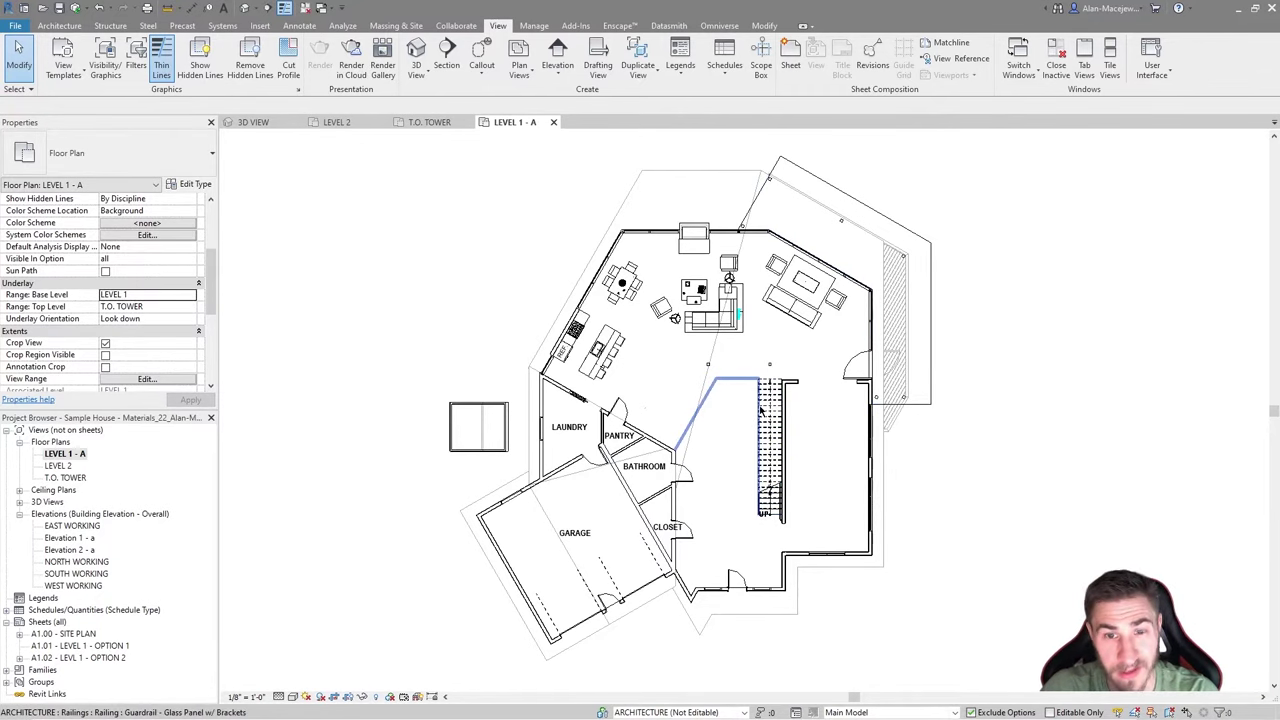
key("v")
key("v")
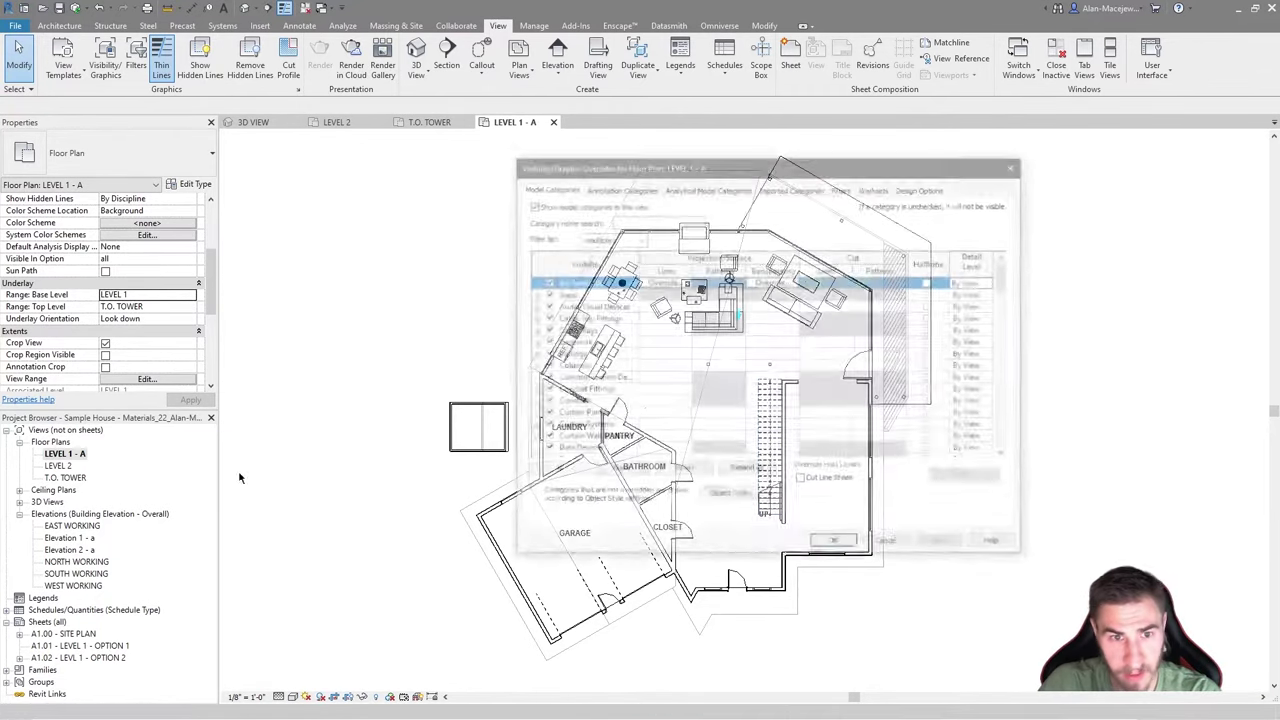
scroll(674, 380, "down", 1)
left_click(1016, 164)
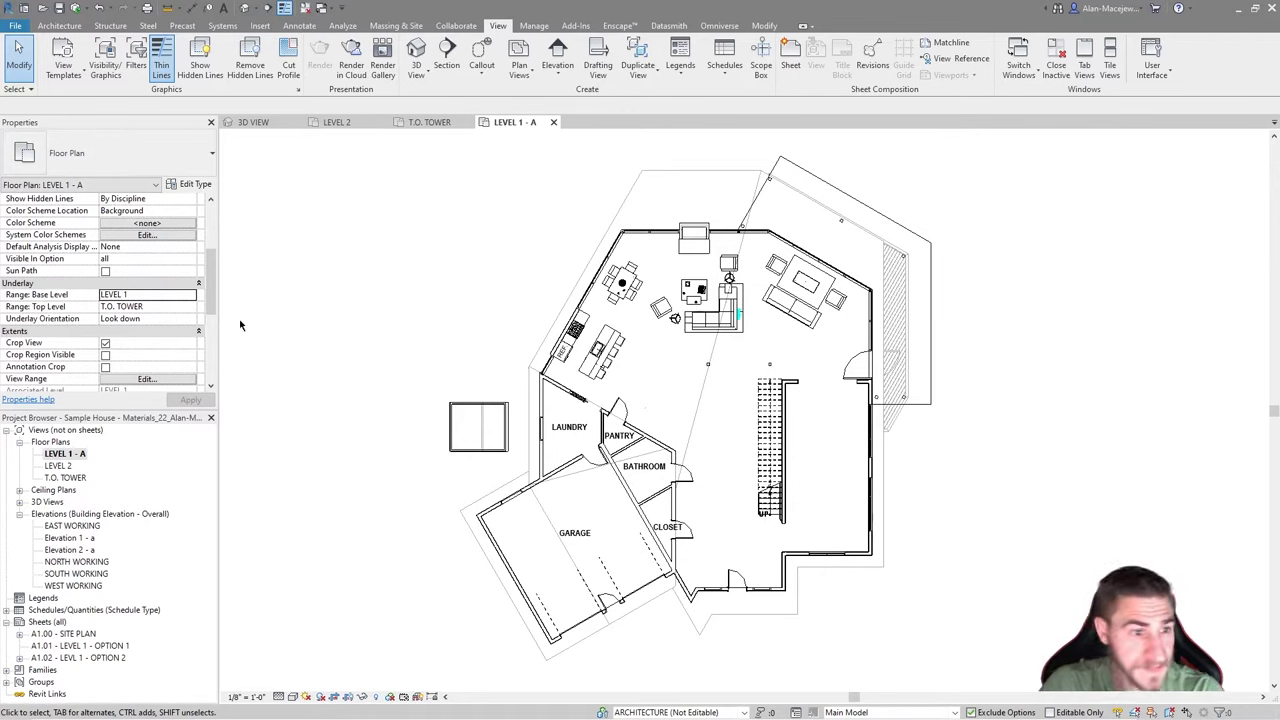
- Set the LEVEL 1 - A plan's underlay top level to Unbounded and its underlay orientation to Look up
left_click(182, 307)
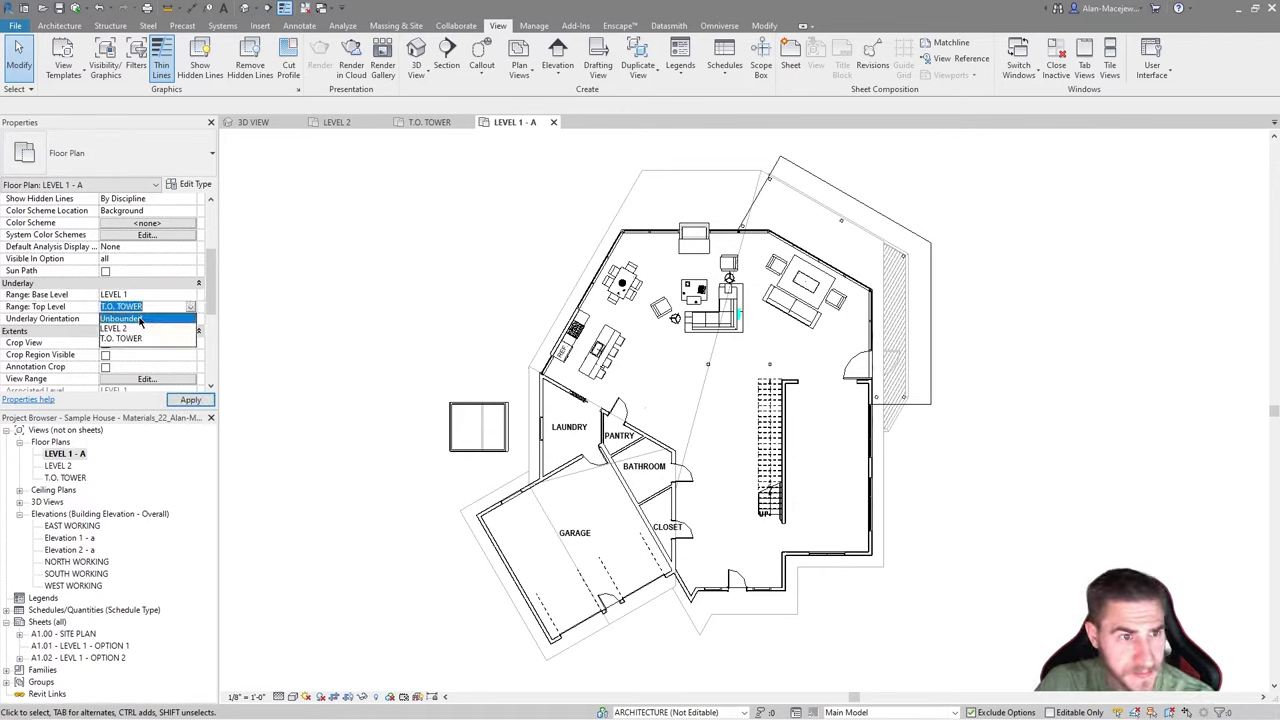
left_click(139, 319)
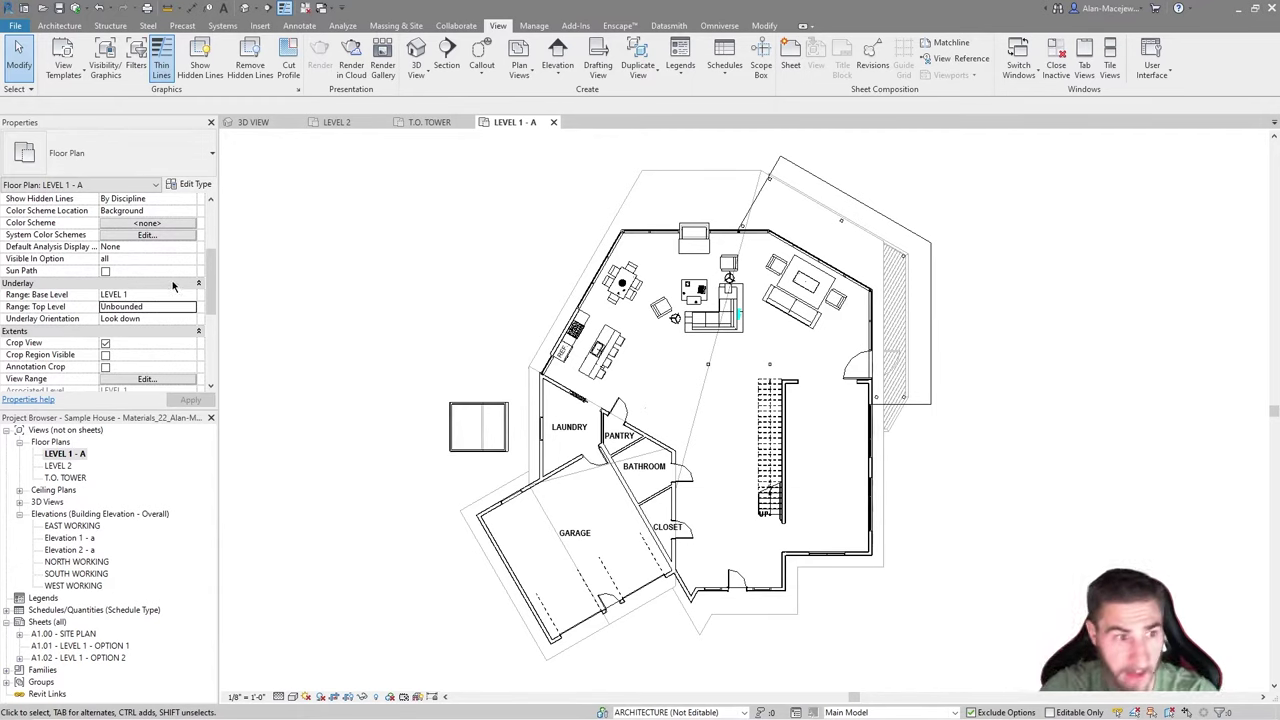
left_click(187, 322)
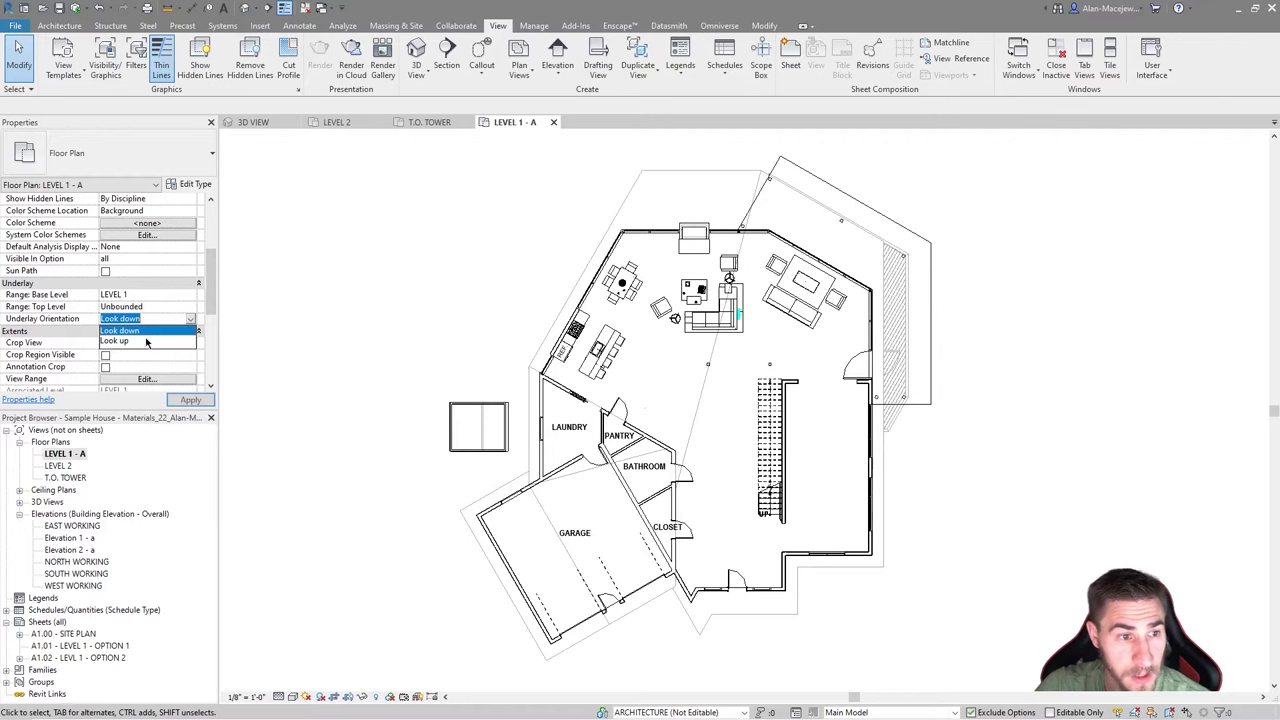
left_click(130, 342)
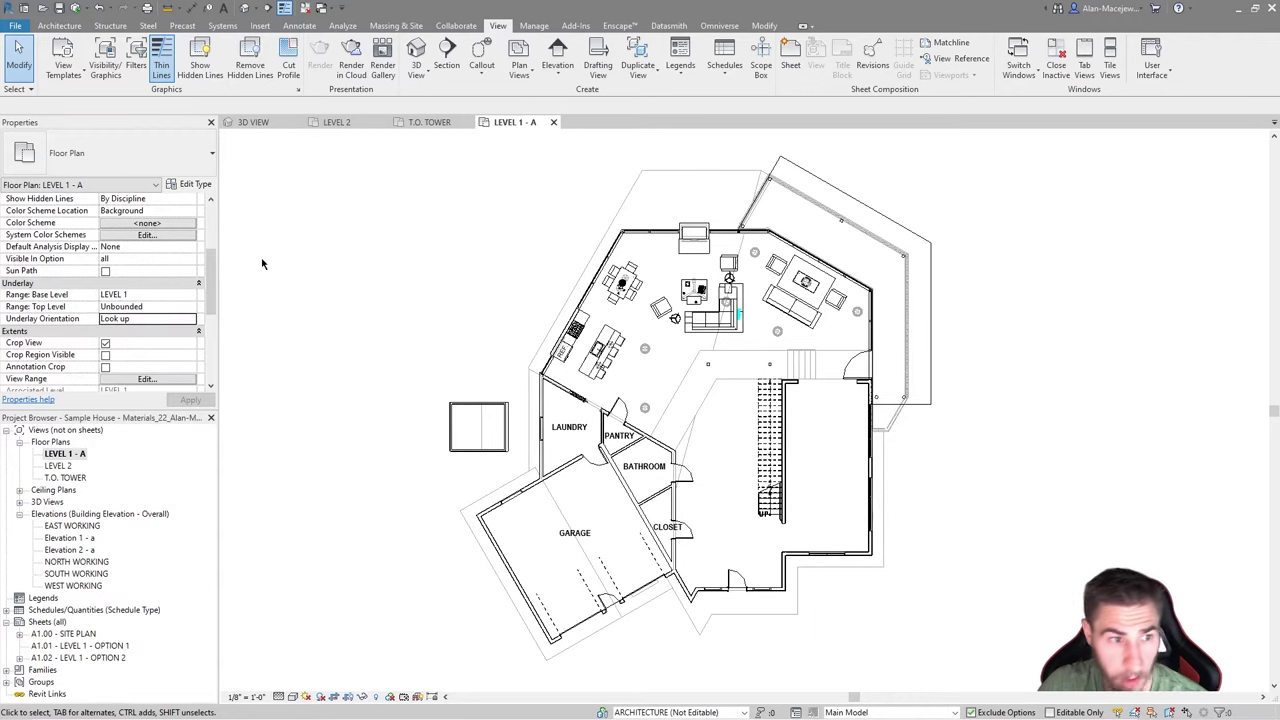
- Set the LEVEL 1 - A plan's underlay base level first to LEVEL 2 and then to T.O. TOWER
left_click(190, 295)
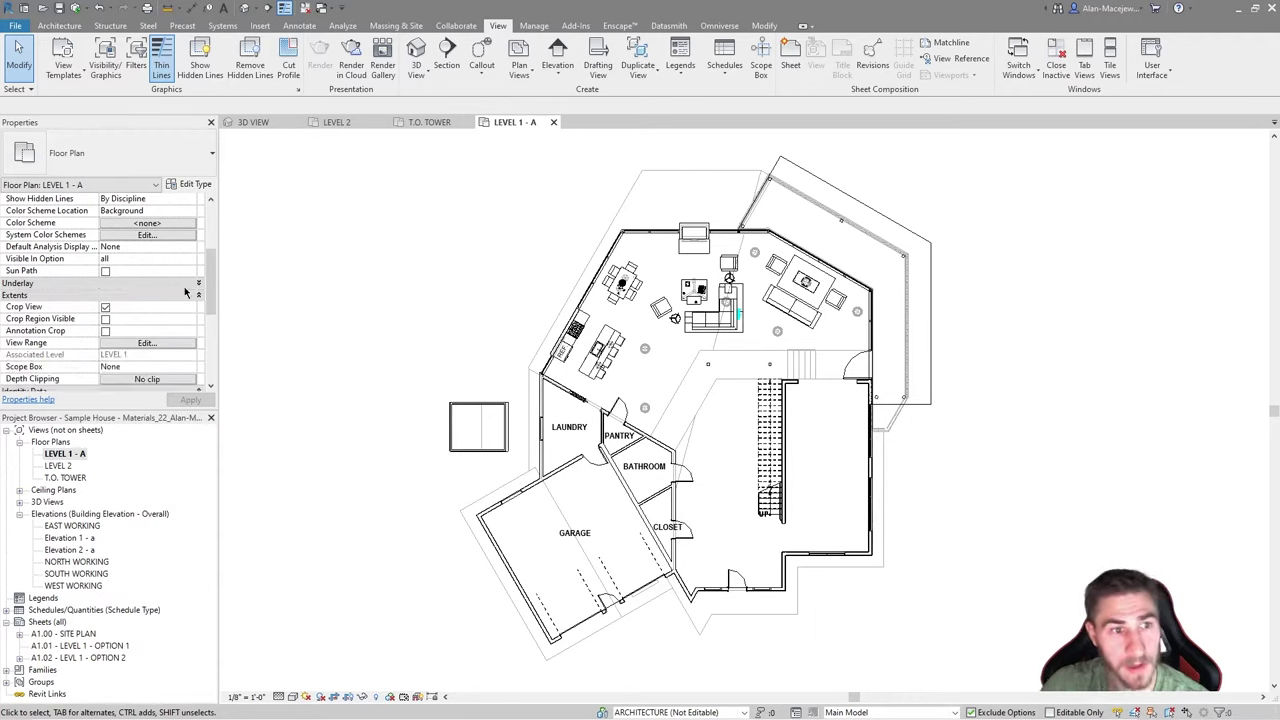
left_click(192, 296)
left_click(147, 326)
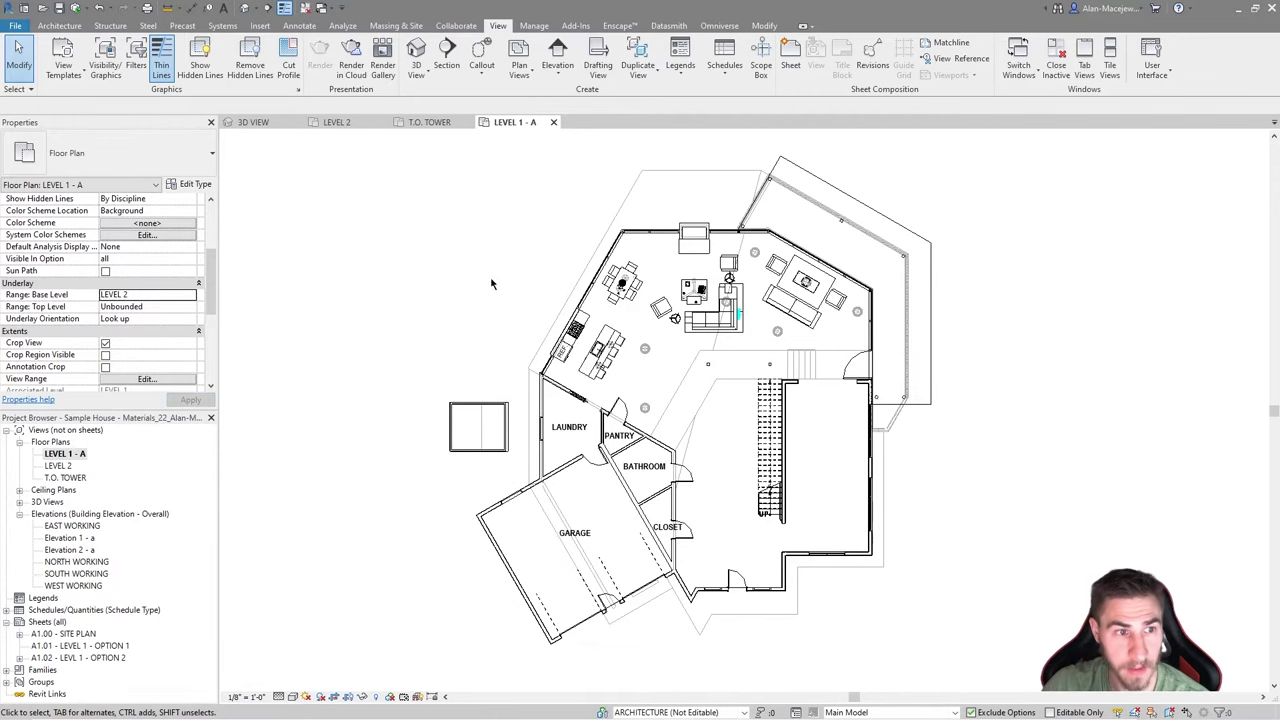
left_click(190, 295)
left_click(141, 337)
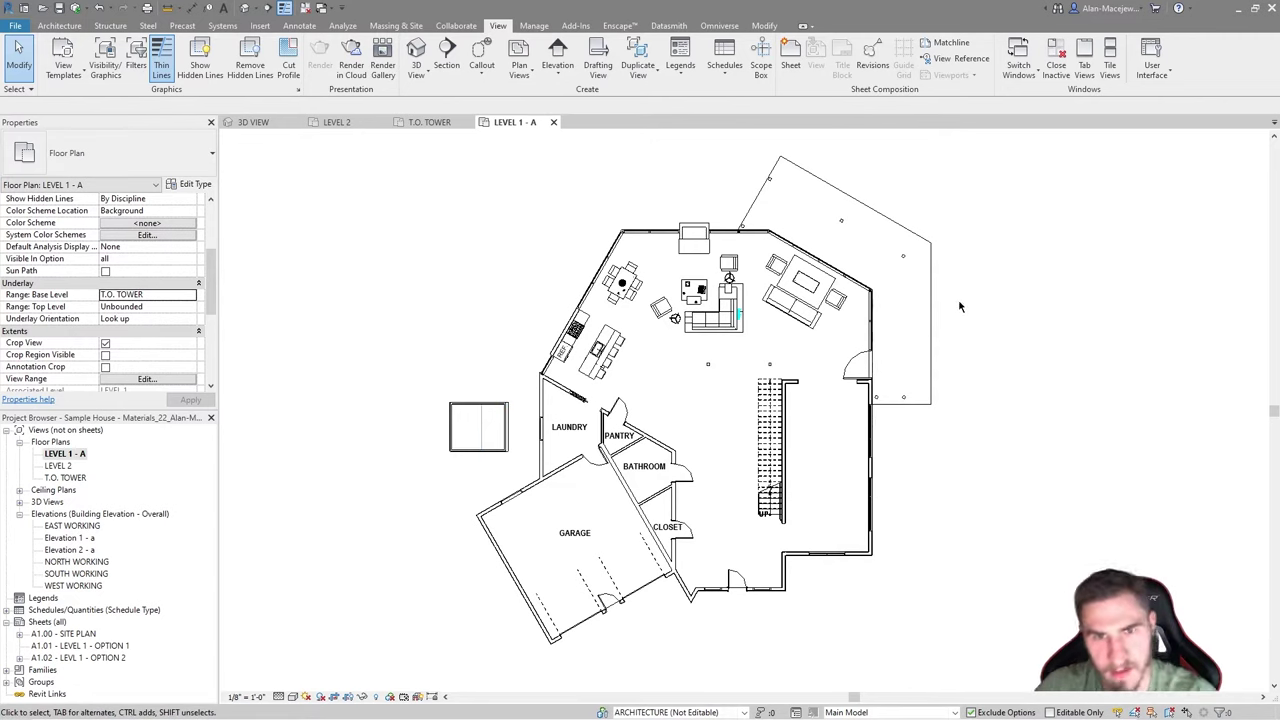
- Clear the LEVEL 1 - A plan's underlay base level to None, then set it to LEVEL 1 with orientation Look down
left_click(190, 294)
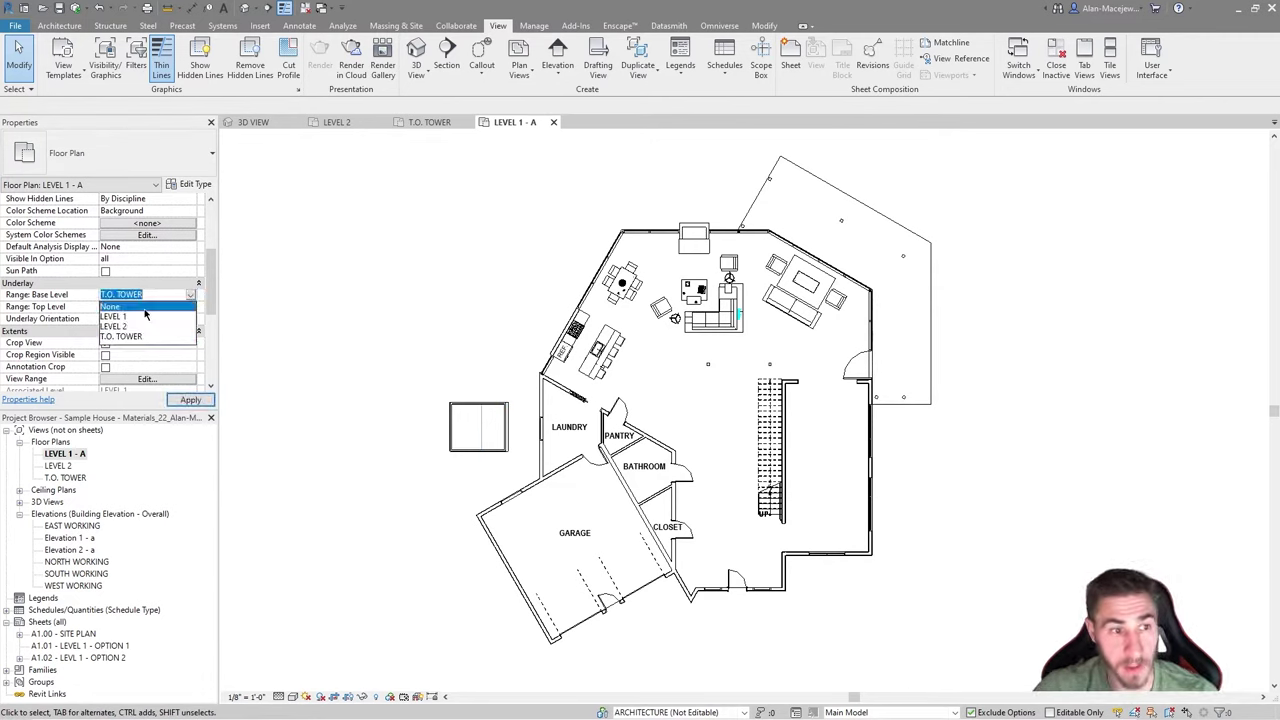
left_click(145, 307)
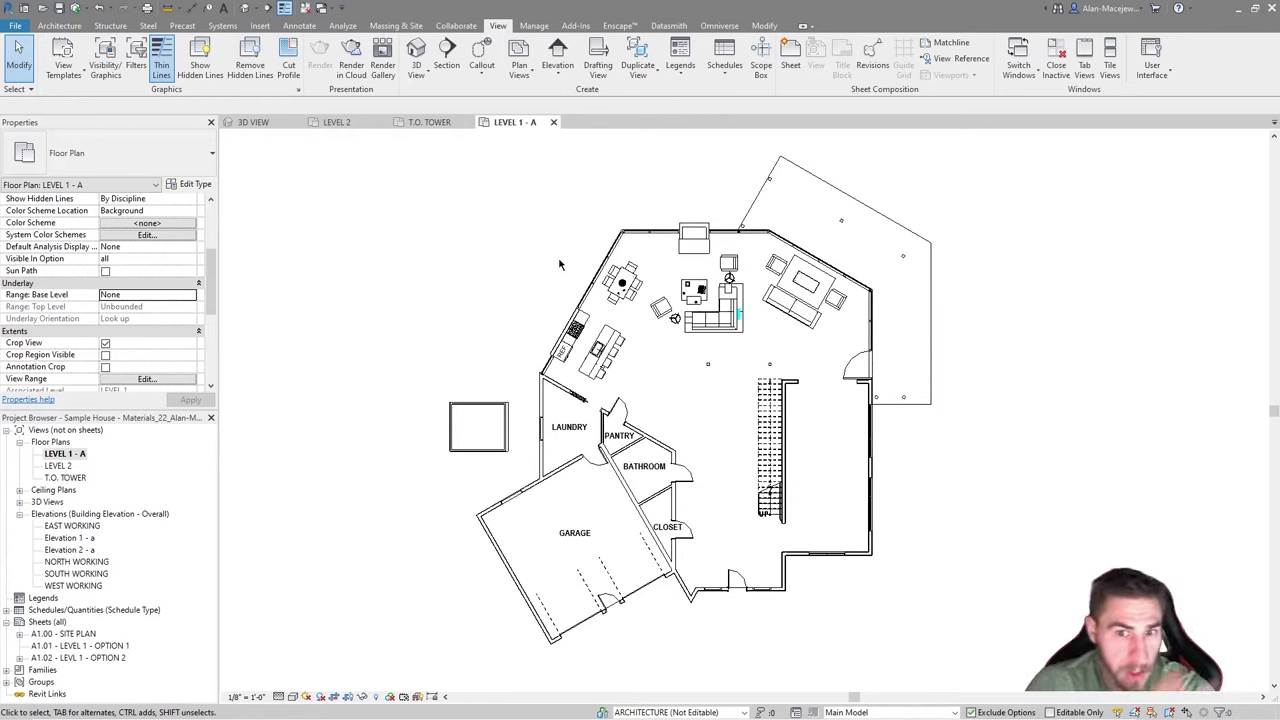
left_click(190, 294)
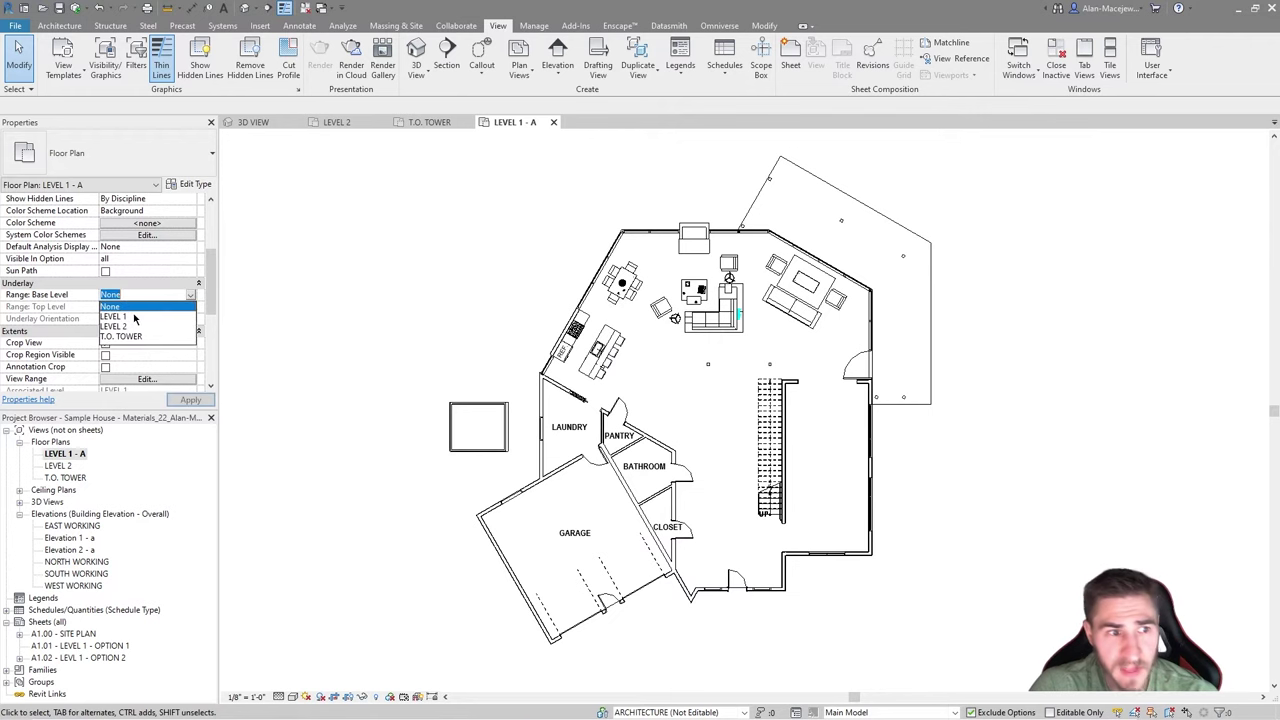
left_click(134, 317)
left_click(190, 318)
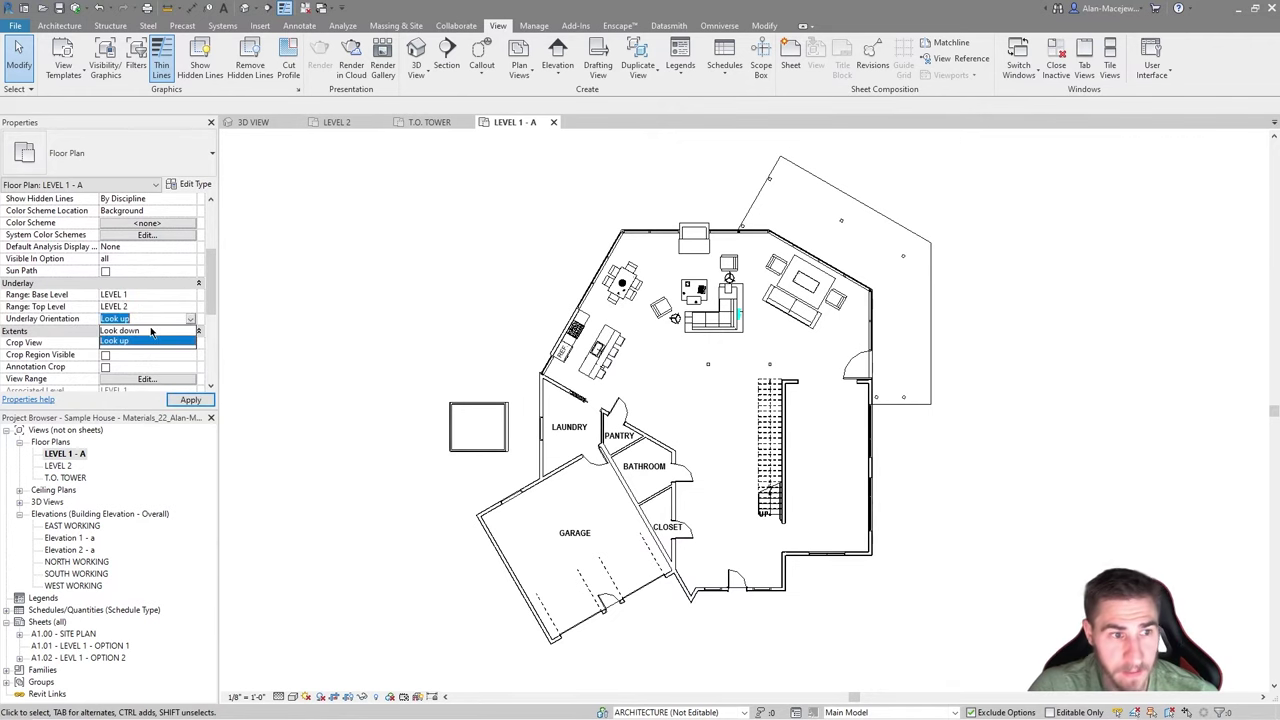
left_click(125, 342)
scroll(673, 398, "up", 3)
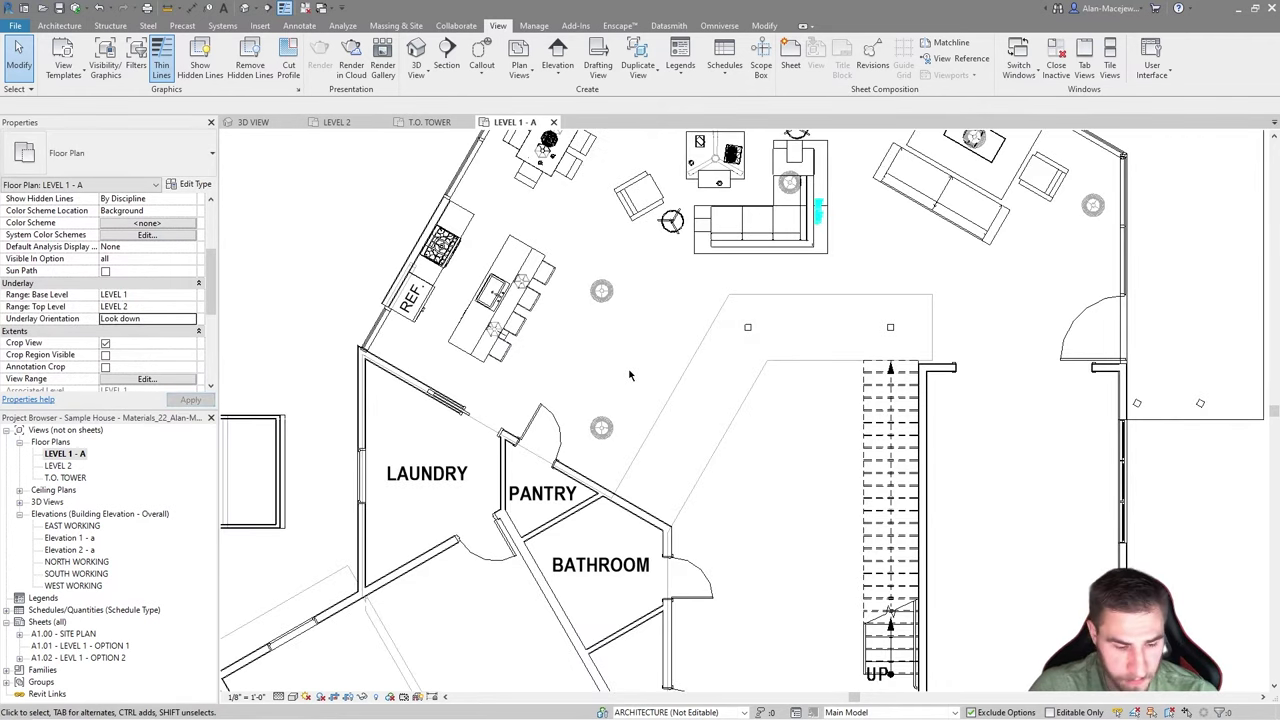
key("a")
key("l")
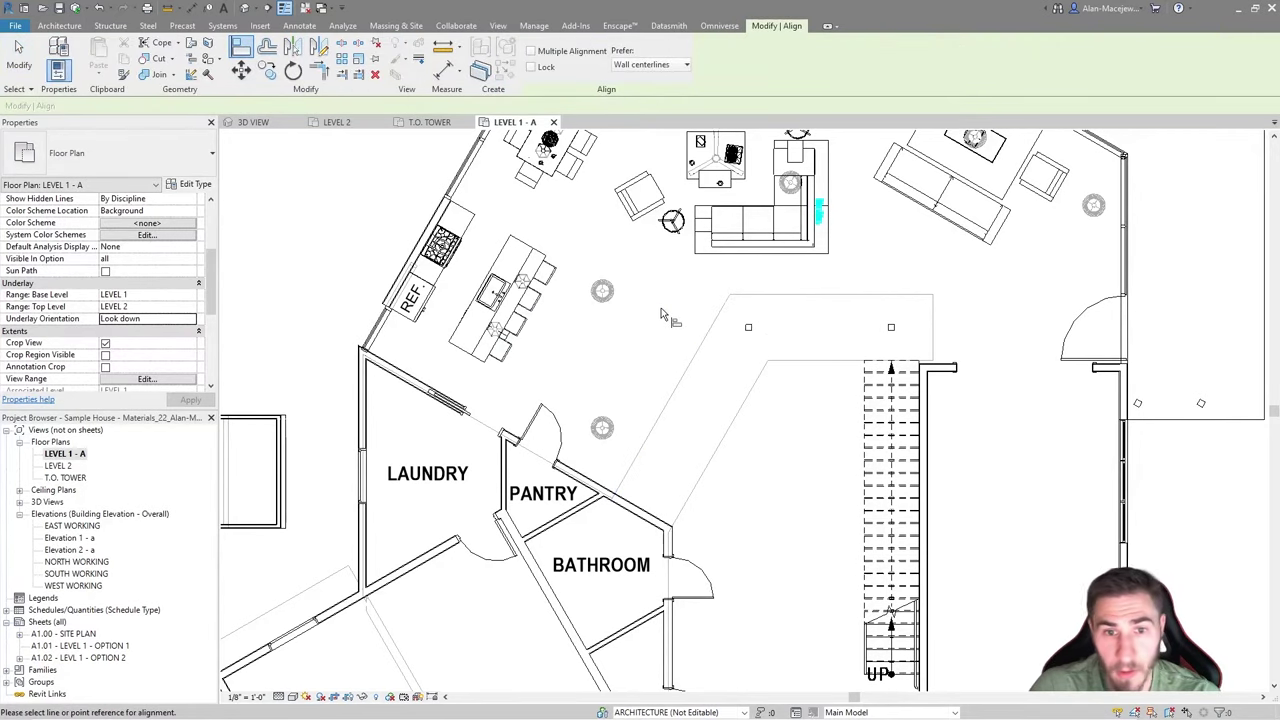
middle_click_drag(660, 308, 642, 332)
key("Escape")
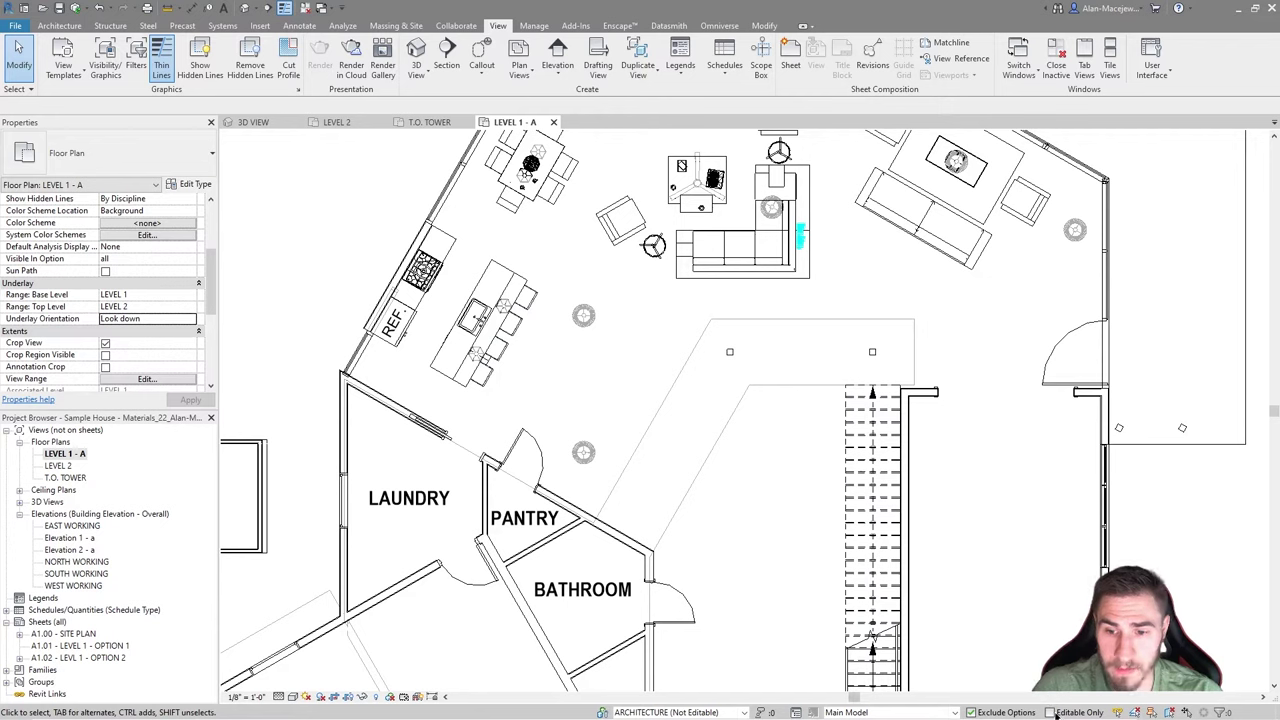
- Try moving the armchair nearest the dining area so it snaps to the upper-left corner of the underlaid upper-floor outline, and undo the move
left_click(618, 222)
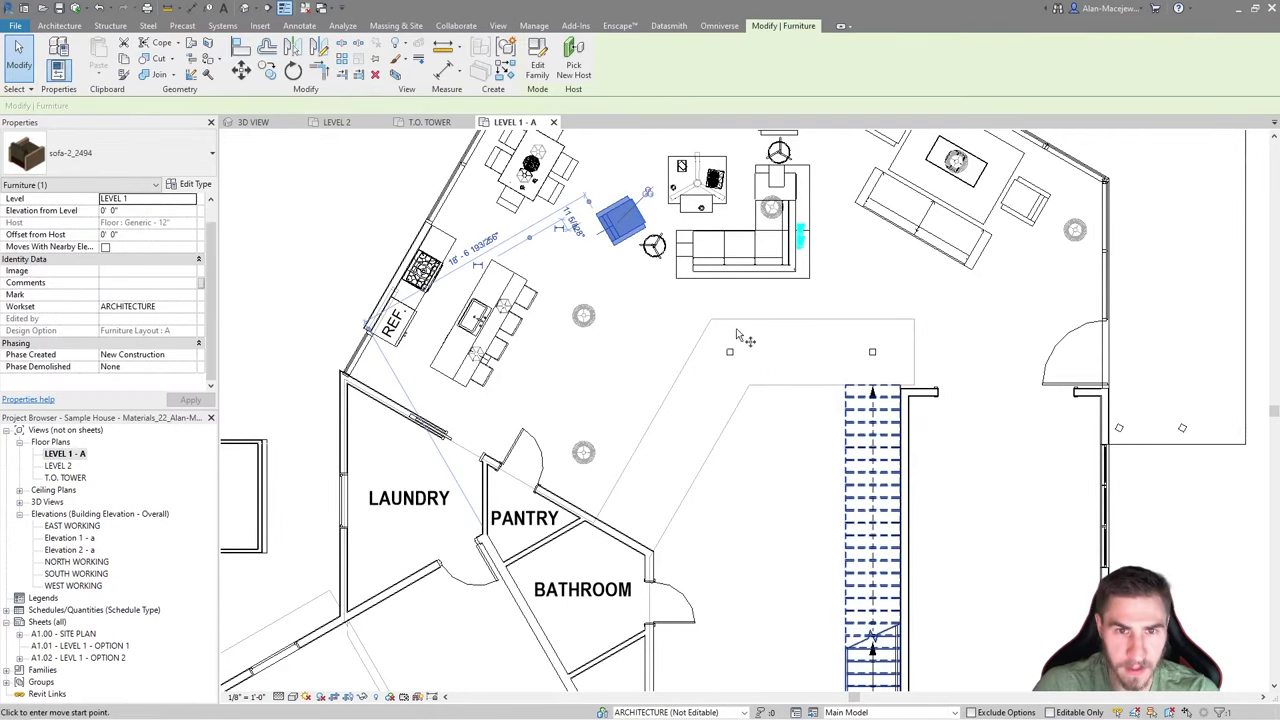
key("m")
key("v")
left_click(607, 232)
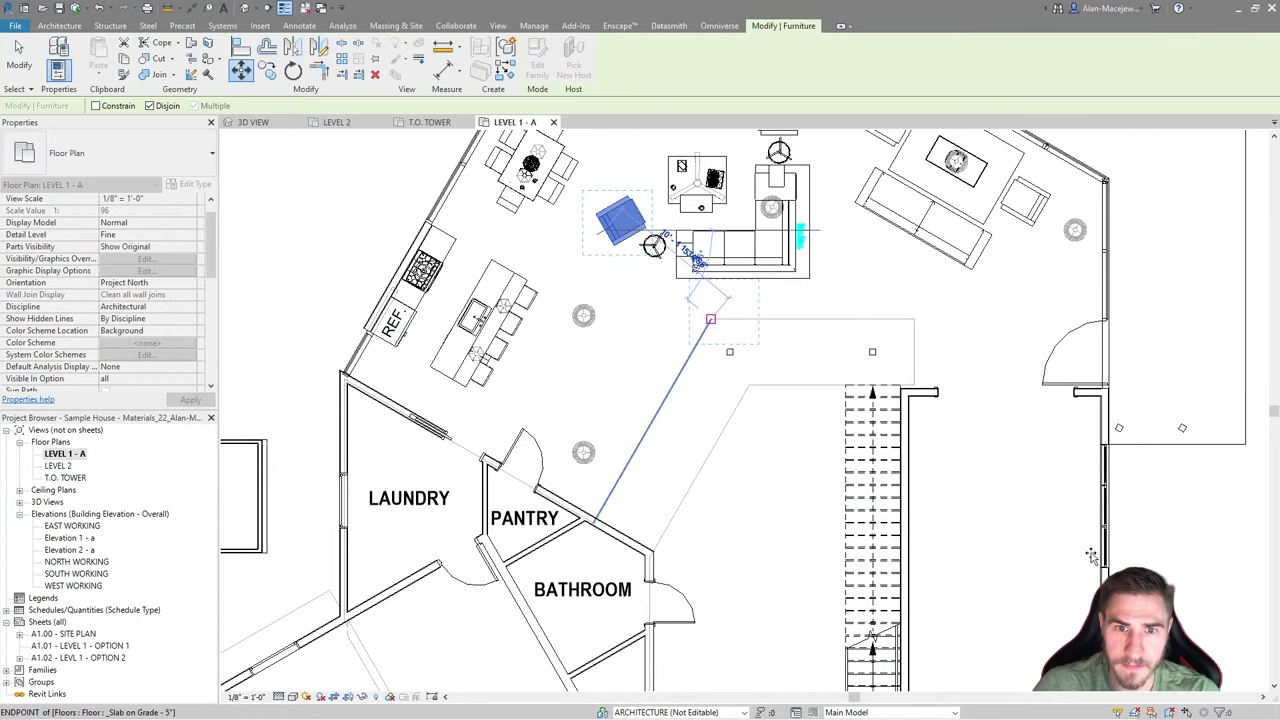
left_click(714, 320)
key("Escape")
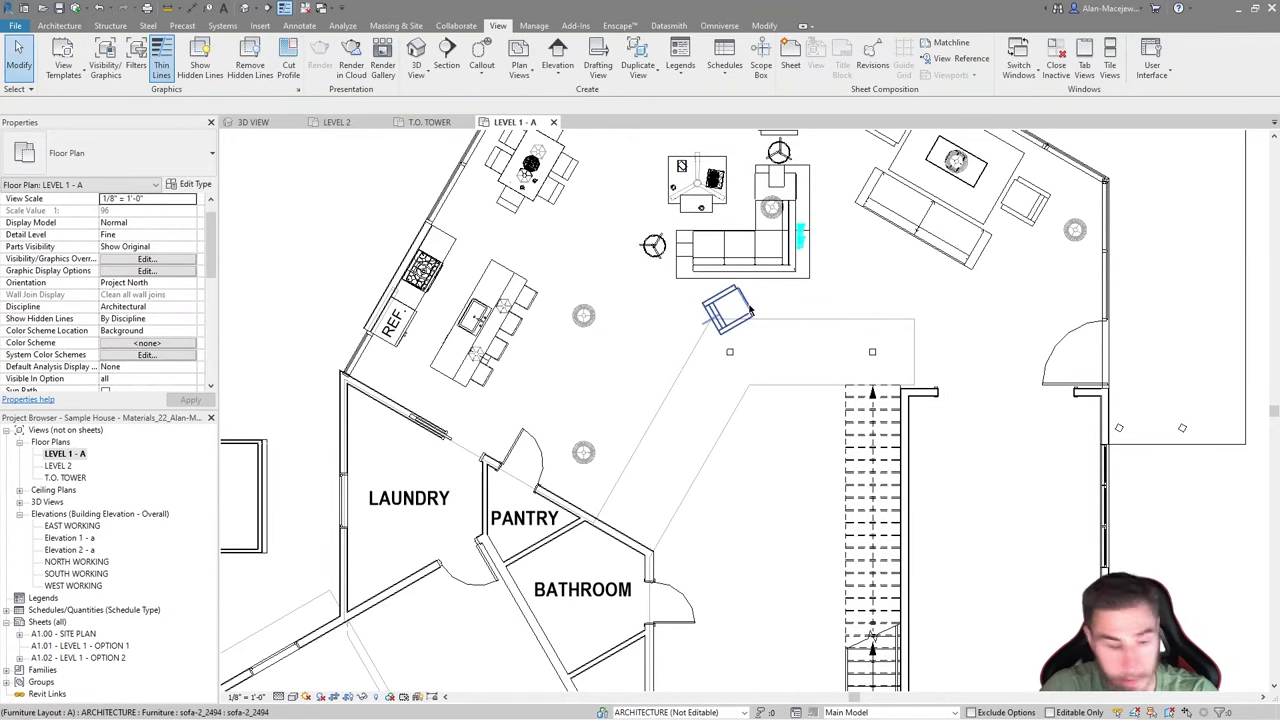
key("ctrl+z")
scroll(760, 295, "down", 2)
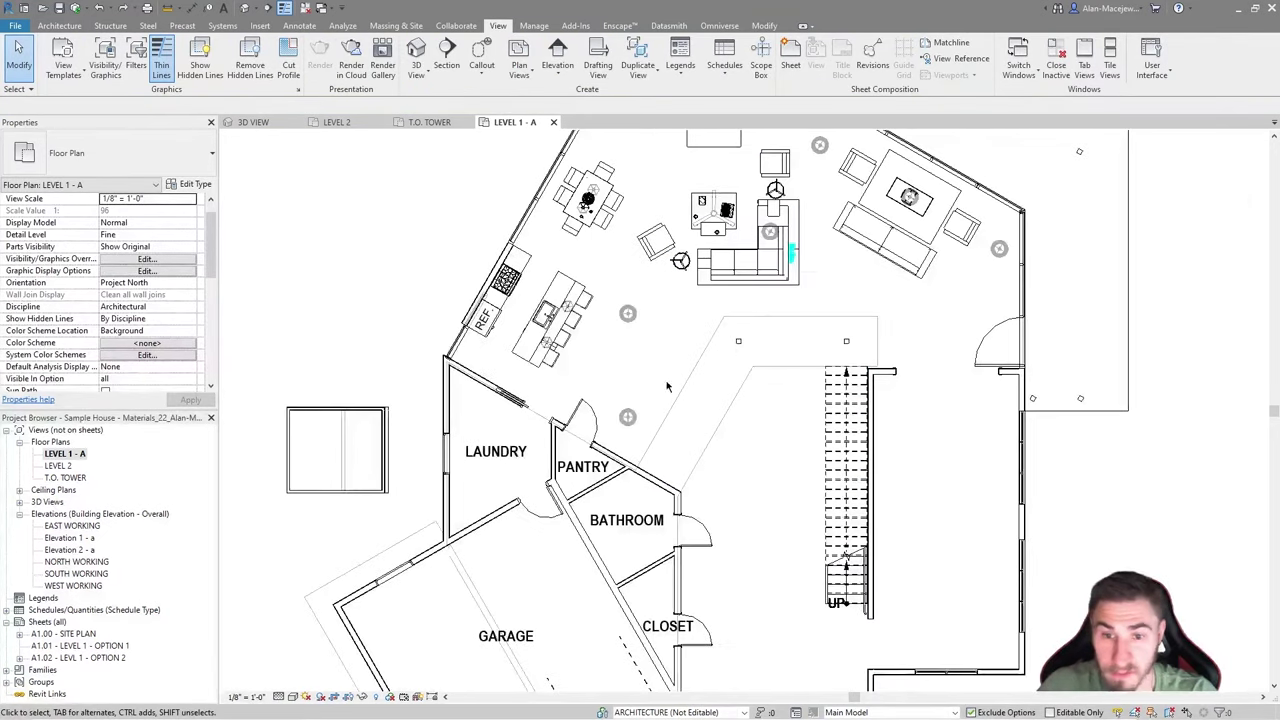
middle_click_drag(694, 318, 682, 344)
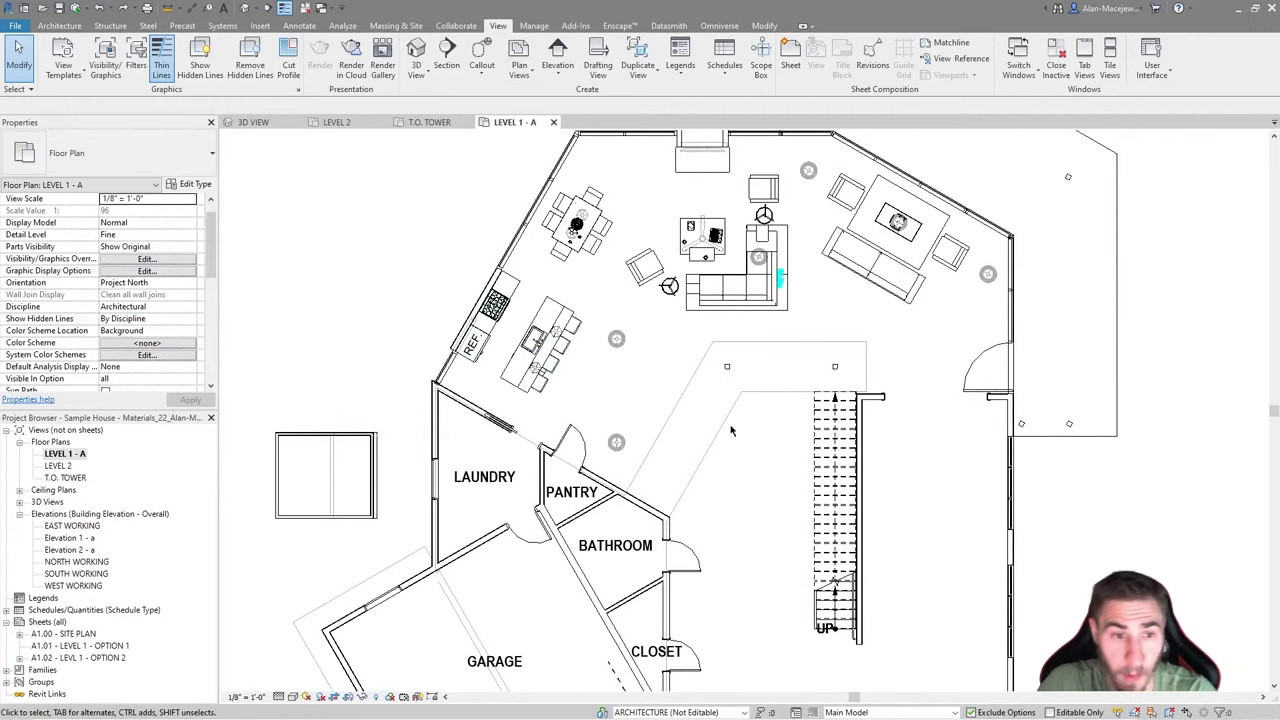
scroll(731, 431, "down", 3)
scroll(900, 470, "up", 3)
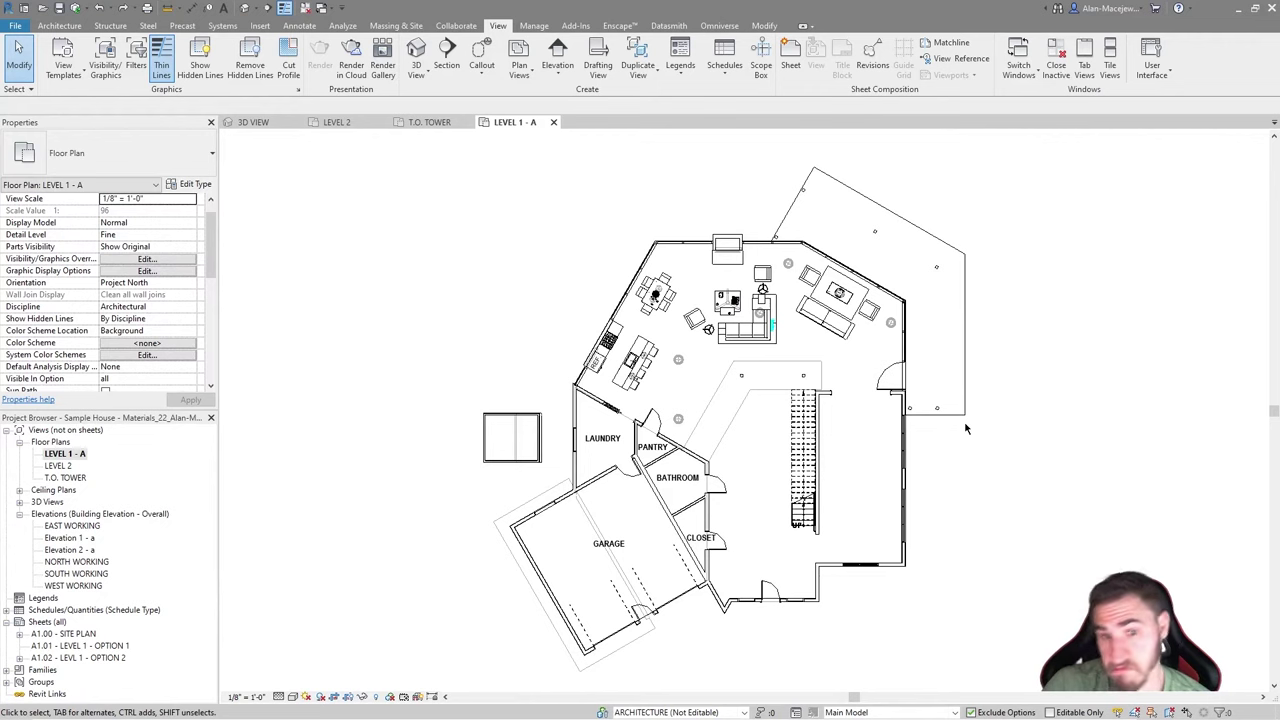
scroll(160, 294, "down", 4)
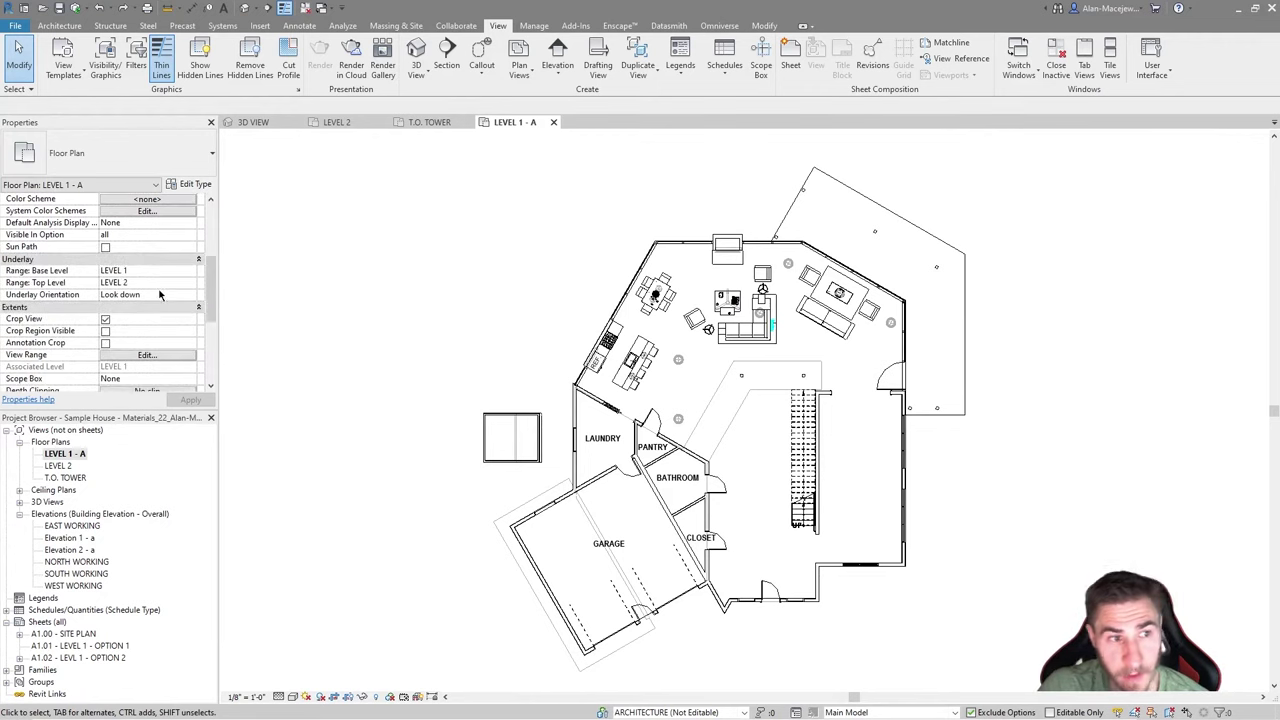